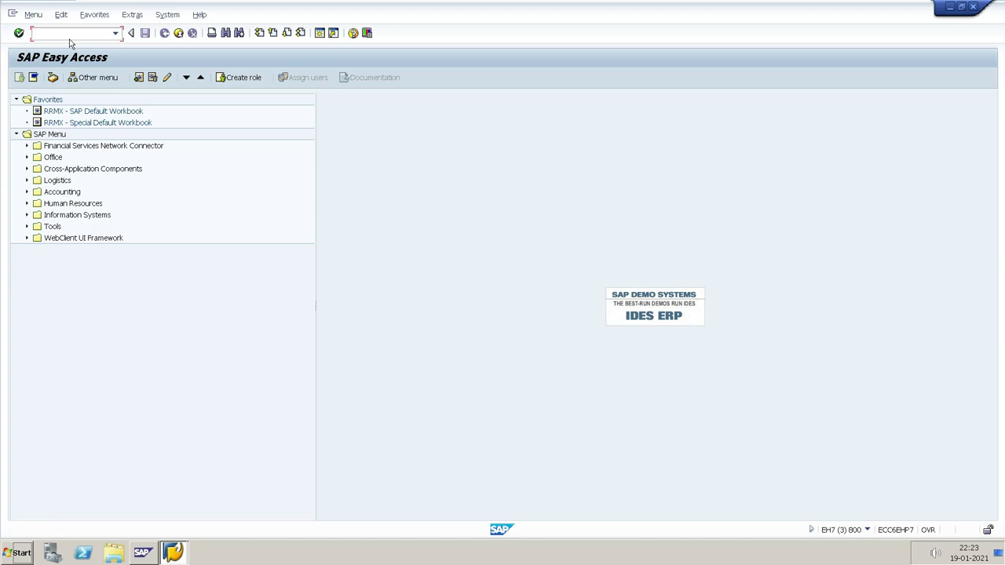
Start creating a raw material in the Mechanical Engineering sector with transaction MM01, for plant KUP1.
{"action": "type", "text": "MM01"}
{"action": "key", "text": "Return"}
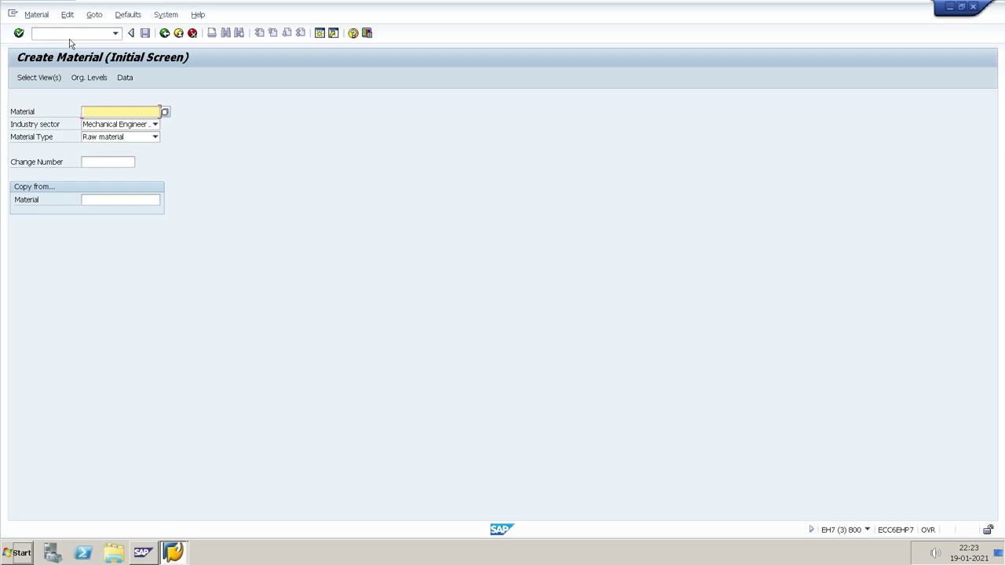
{"action": "key", "text": "Return"}
{"action": "key", "text": "Return"}
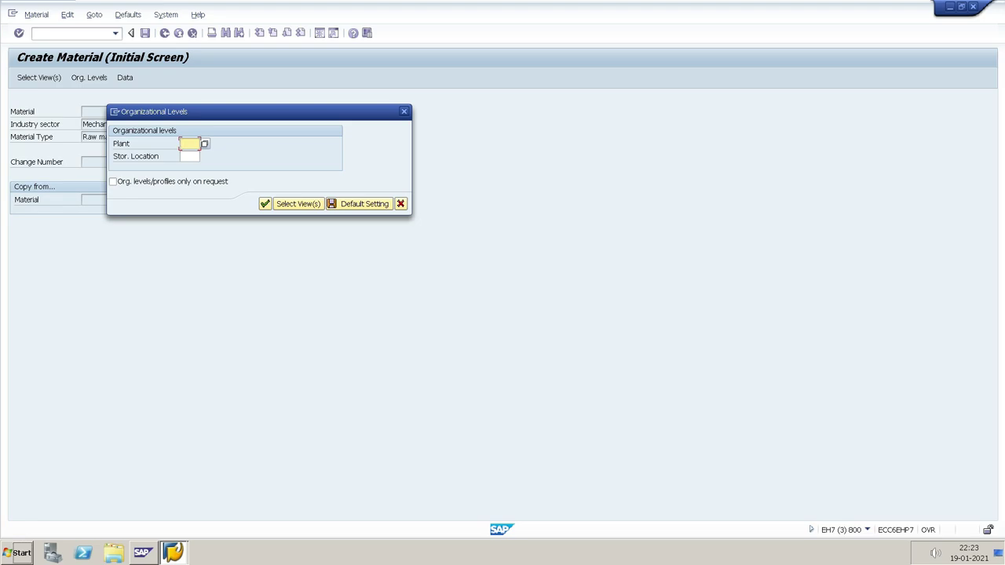
{"action": "type", "text": "KUP1"}
{"action": "key", "text": "Return"}
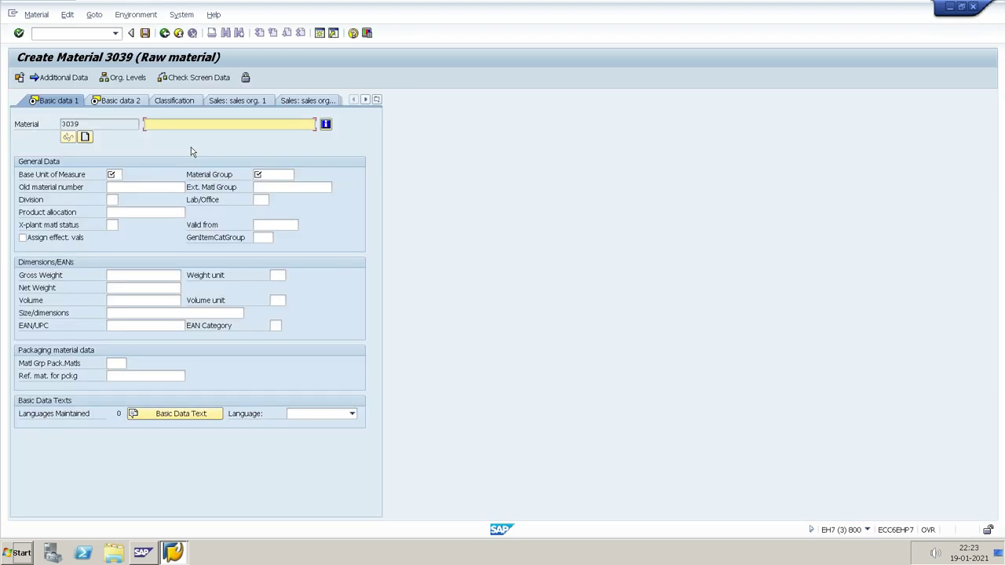
Fill in the basic data with description BASKET, base unit of measure EA and material group 00103.
{"action": "type", "text": "BASKET"}
{"action": "key", "text": "Tab"}
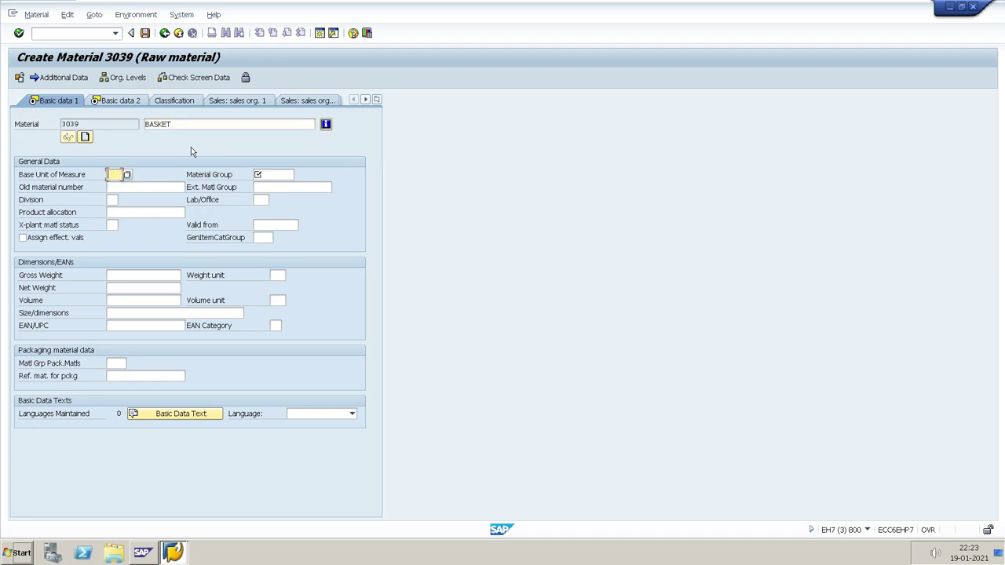
{"action": "type", "text": "E"}
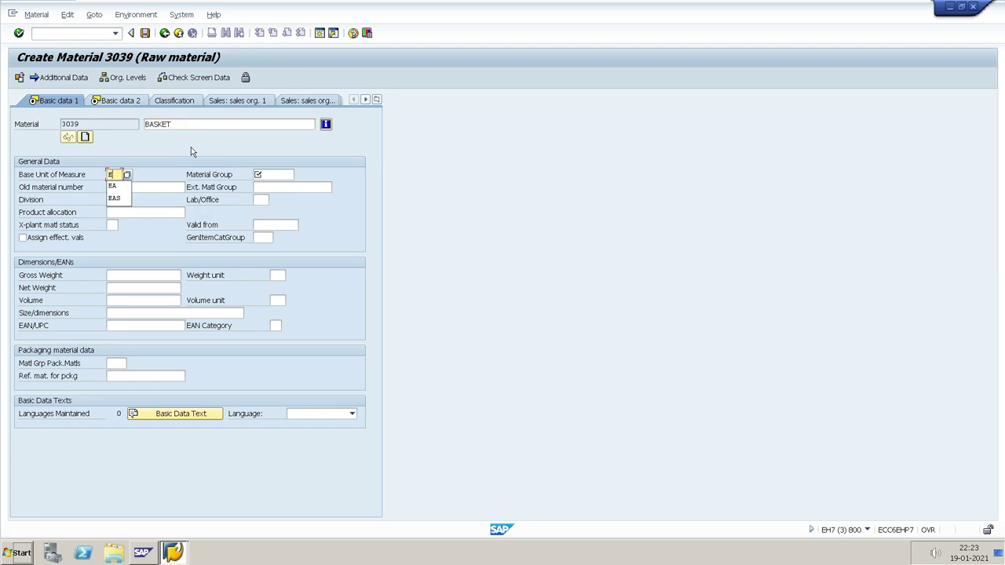
{"action": "type", "text": "A"}
{"action": "key", "text": "Tab"}
{"action": "key", "text": "Down"}
{"action": "key", "text": "Down"}
{"action": "key", "text": "Down"}
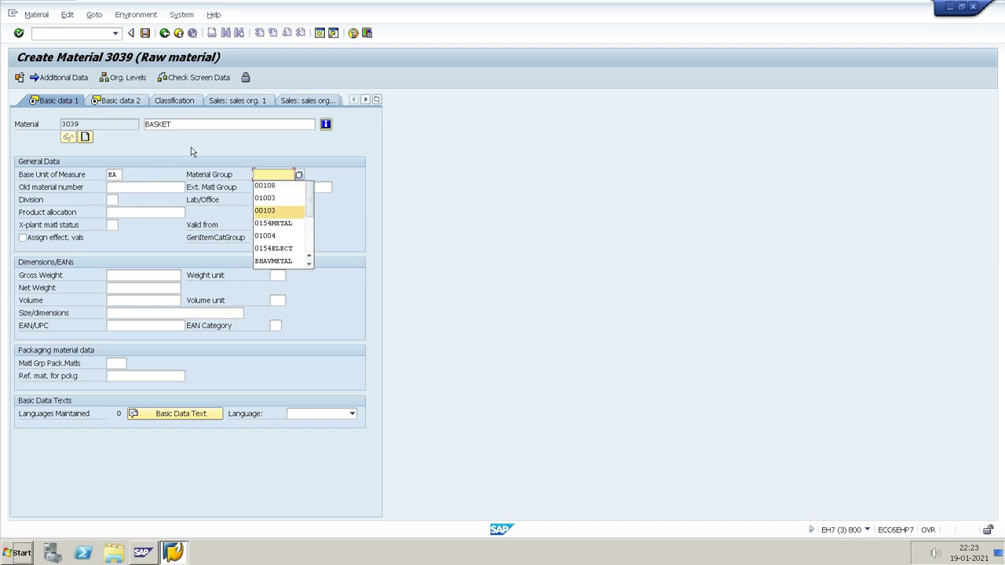
{"action": "key", "text": "Return"}
{"action": "key", "text": "Return"}
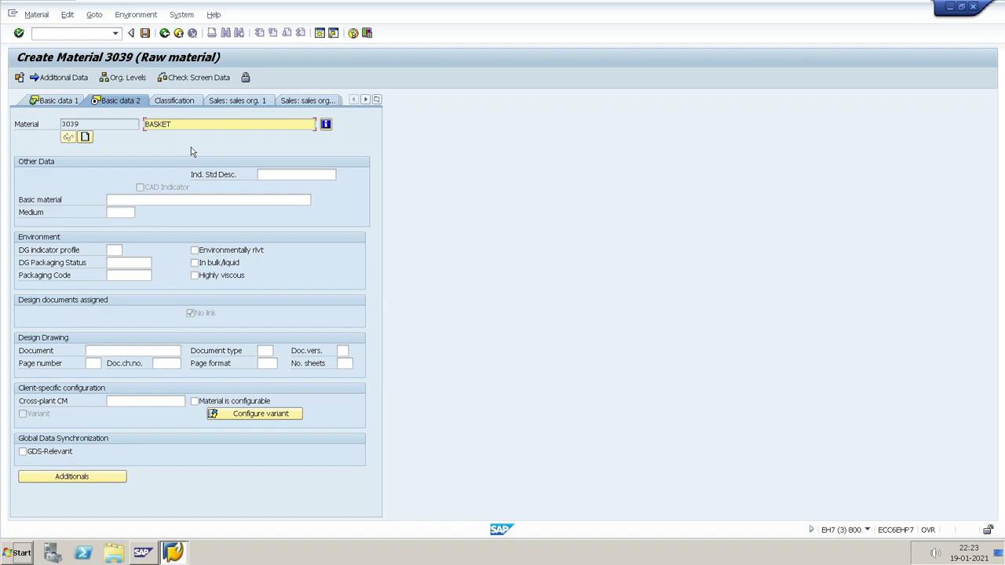
Continue to the purchasing data and assign purchasing group KPG.
{"action": "key", "text": "Return"}
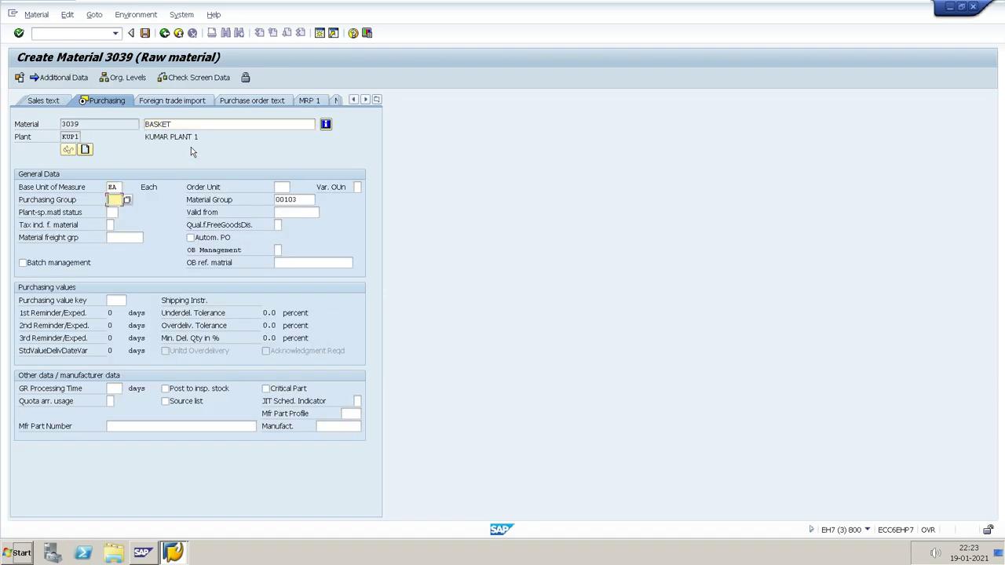
{"action": "type", "text": "KPG"}
{"action": "key", "text": "Return"}
{"action": "key", "text": "Return"}
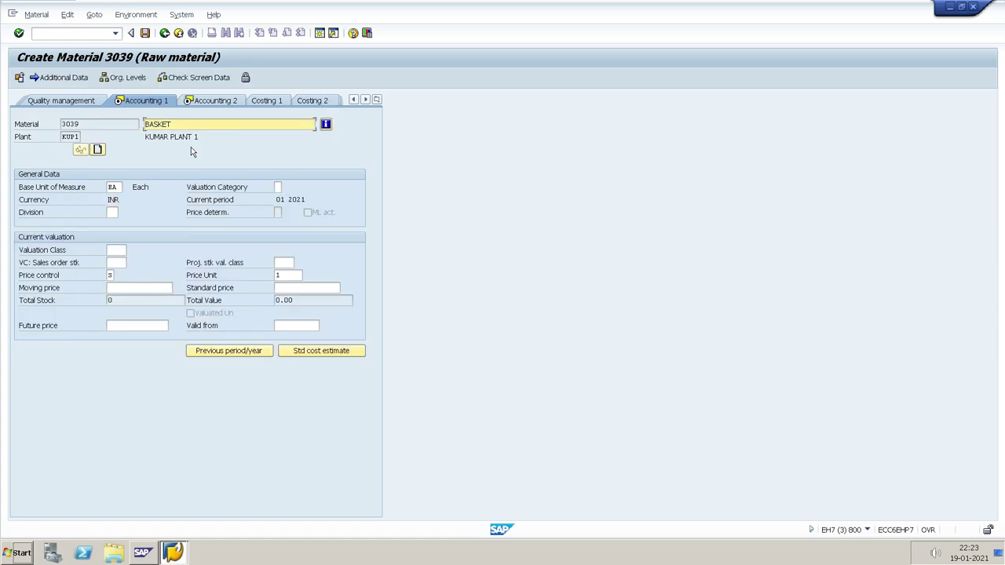
Set valuation class 3000 and standard price 250 in the accounting data, and save the material.
{"action": "key", "text": "Tab"}
{"action": "key", "text": "Tab"}
{"action": "type", "text": "3000"}
{"action": "key", "text": "Tab"}
{"action": "key", "text": "Tab"}
{"action": "key", "text": "Tab"}
{"action": "key", "text": "Tab"}
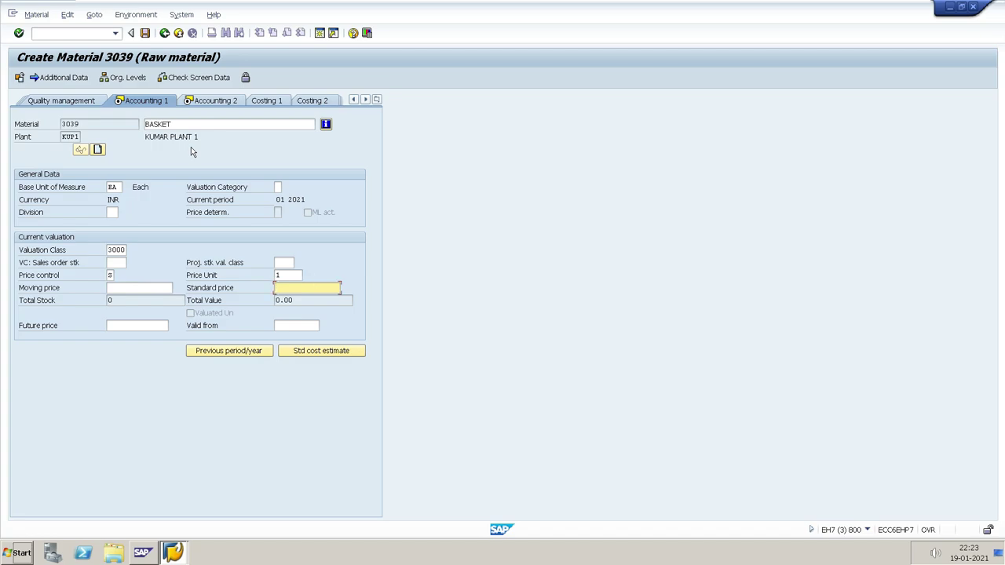
{"action": "type", "text": "100"}
{"action": "key", "text": "Return"}
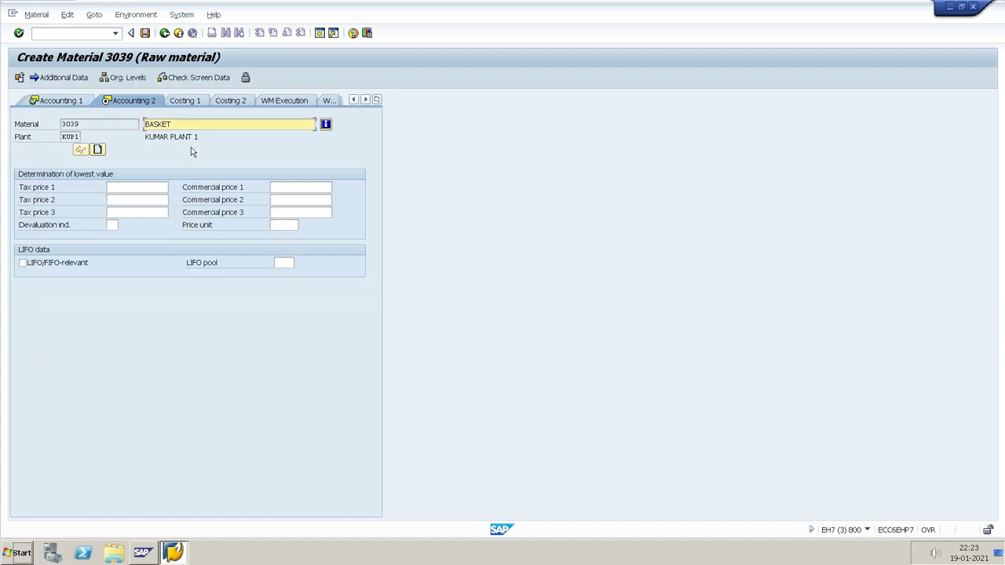
{"action": "key", "text": "Return"}
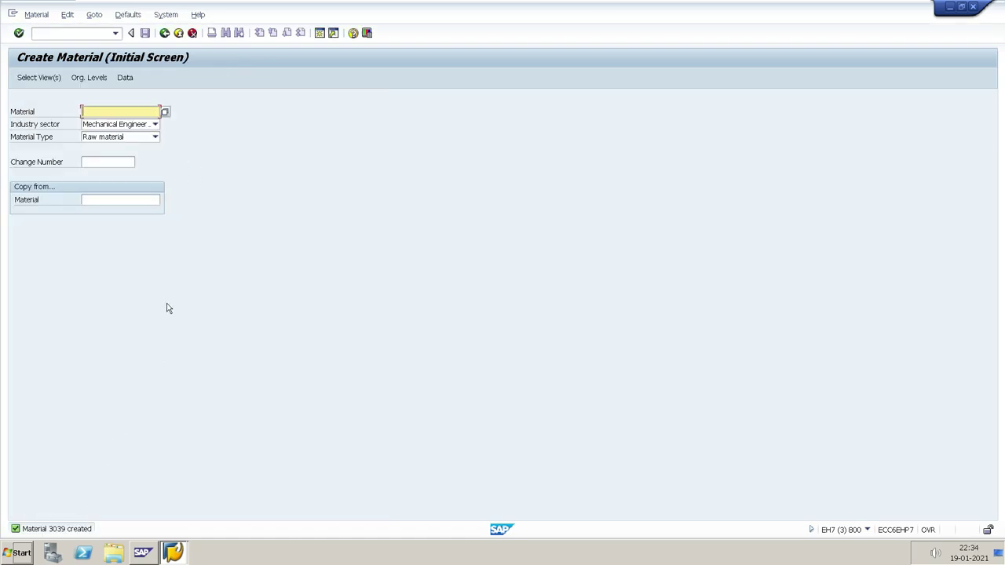
List all materials of plant KUP1 with transaction MM60 and locate the BASKET entry.
{"action": "left_click", "coordinate": [165, 33]}
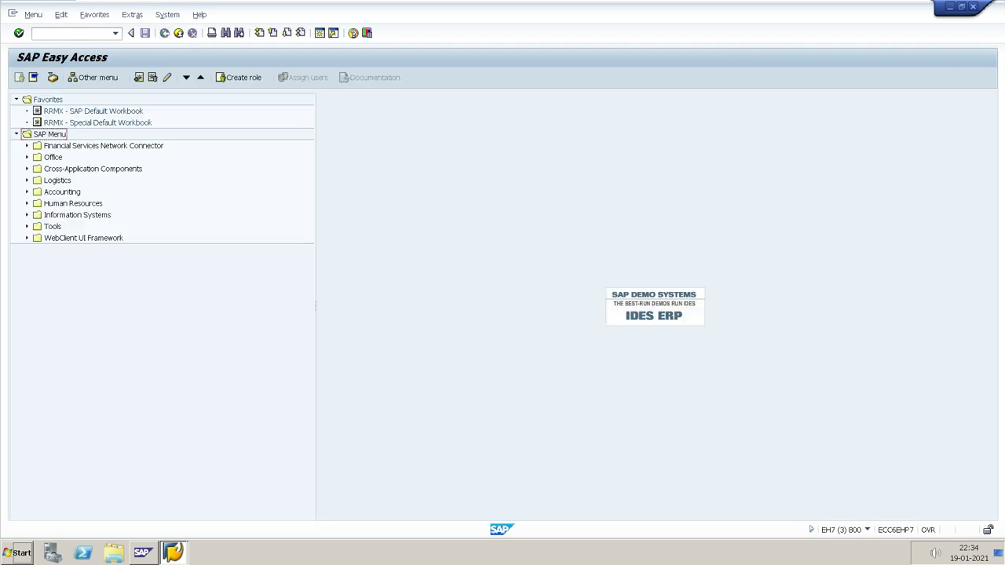
{"action": "type", "text": "MM60"}
{"action": "key", "text": "Return"}
{"action": "left_click_drag", "start_coordinate": [176, 112], "coordinate": [149, 114]}
{"action": "key", "text": "BackSpace"}
{"action": "left_click", "coordinate": [88, 125]}
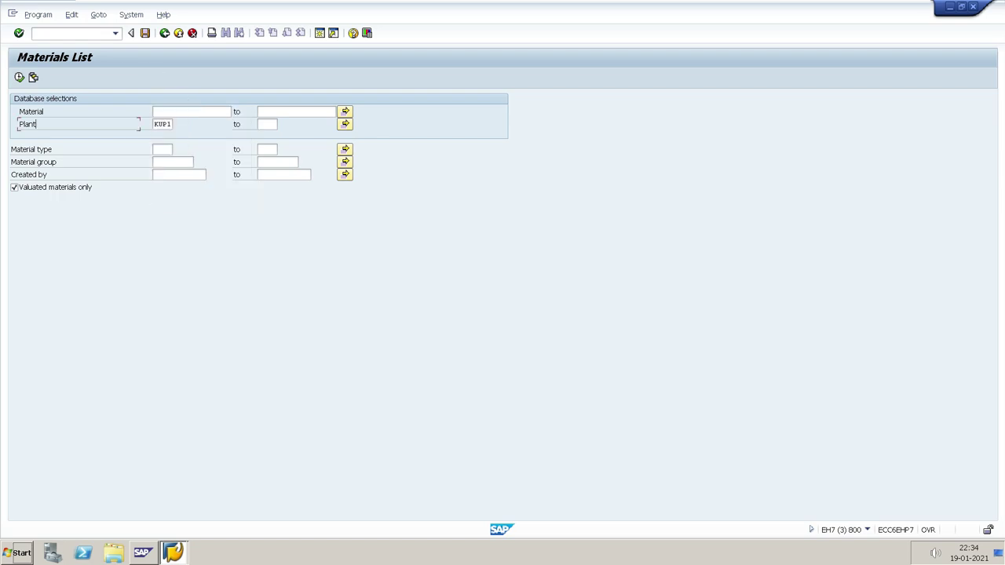
{"action": "left_click", "coordinate": [19, 77]}
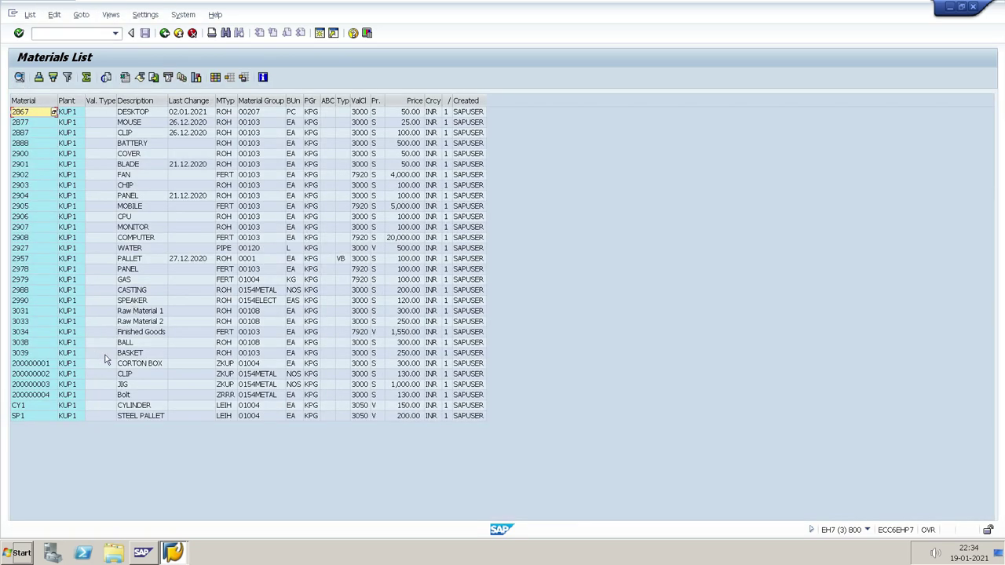
{"action": "left_click", "coordinate": [127, 355]}
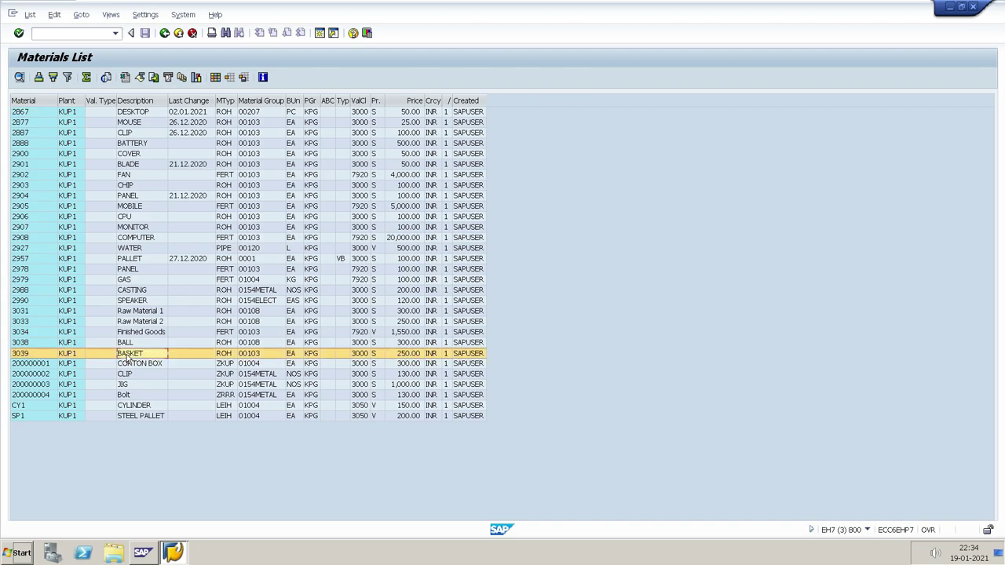
{"action": "left_click", "coordinate": [31, 355]}
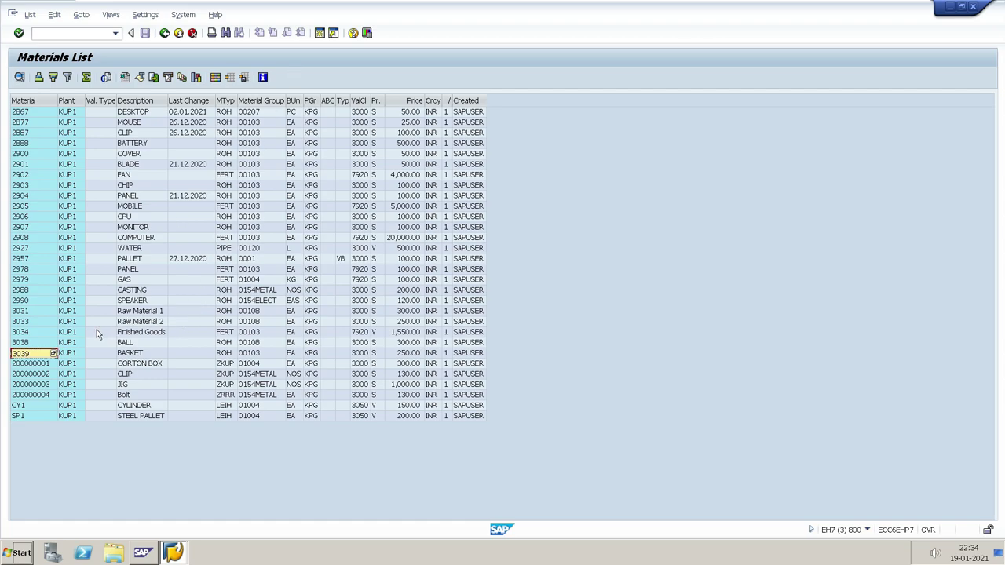
Open the SE16N table display in a new session and choose table MARD.
{"action": "left_click", "coordinate": [320, 35]}
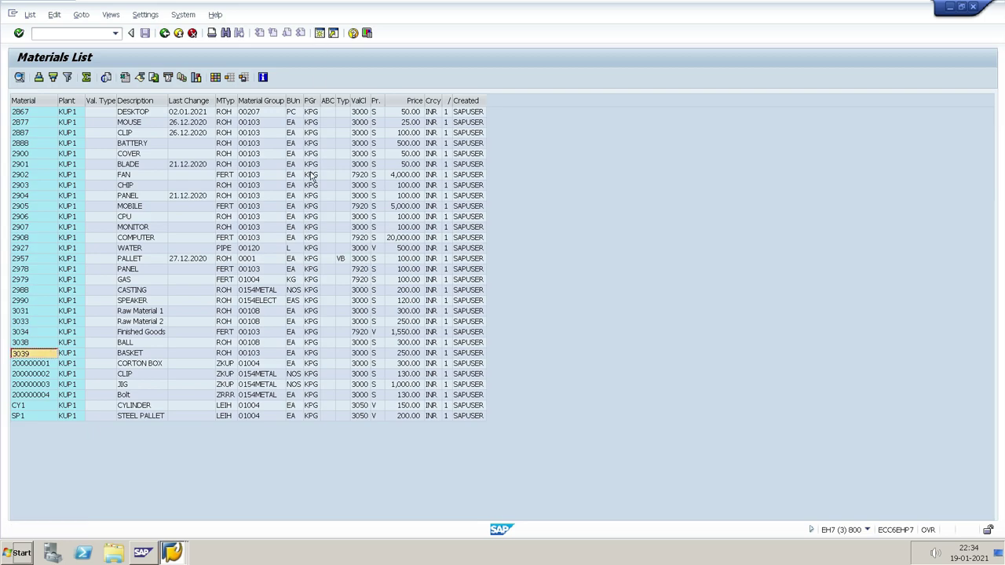
{"action": "type", "text": "SE16N"}
{"action": "key", "text": "Return"}
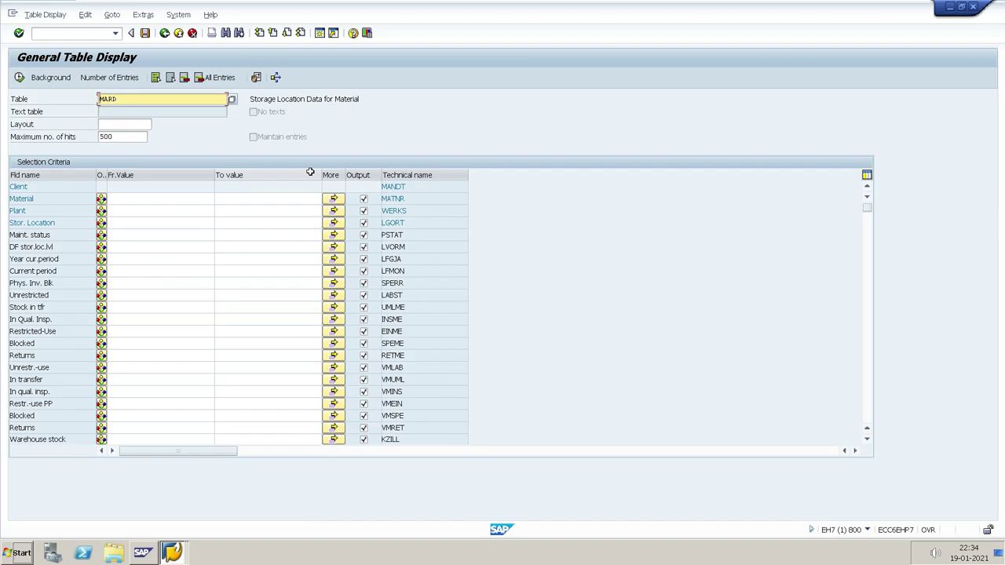
{"action": "key", "text": "Delete"}
{"action": "key", "text": "Delete"}
{"action": "key", "text": "Delete"}
{"action": "key", "text": "Delete"}
{"action": "type", "text": "MARF"}
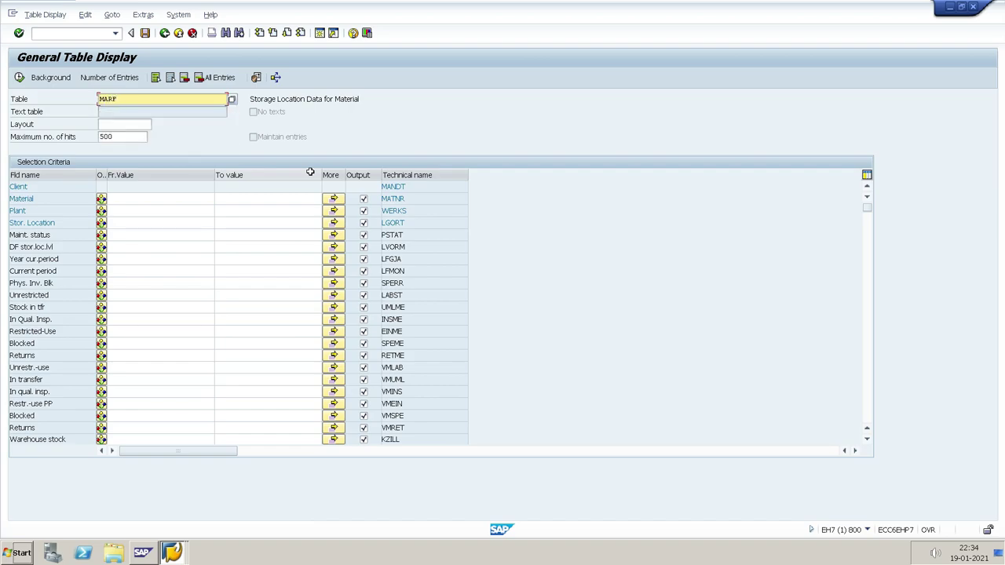
{"action": "key", "text": "BackSpace"}
{"action": "type", "text": "D"}
Search MARD for storage location data of material 3039 in plant KUP1.
{"action": "left_click", "coordinate": [126, 199]}
{"action": "type", "text": "3039"}
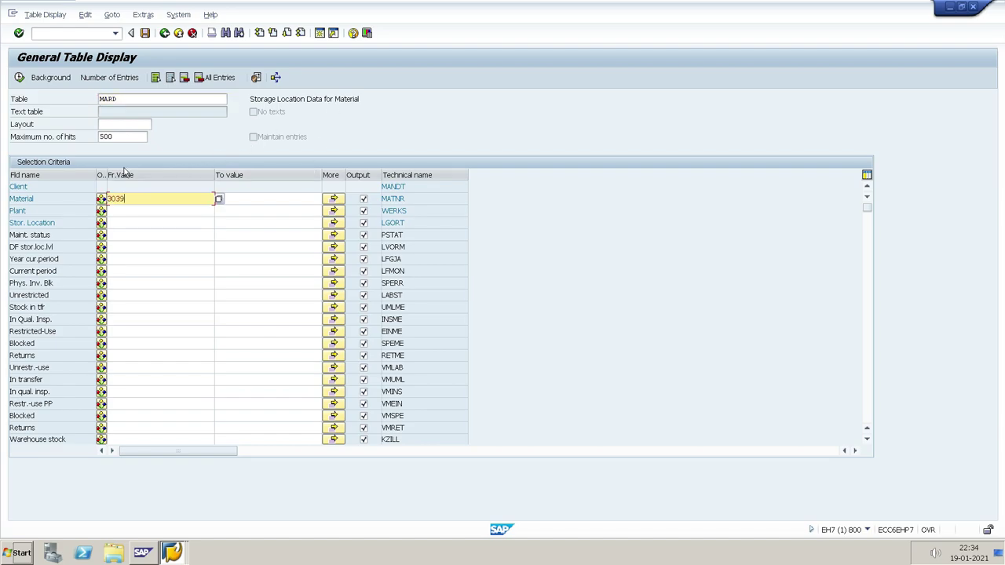
{"action": "key", "text": "Down"}
{"action": "type", "text": "KUP1"}
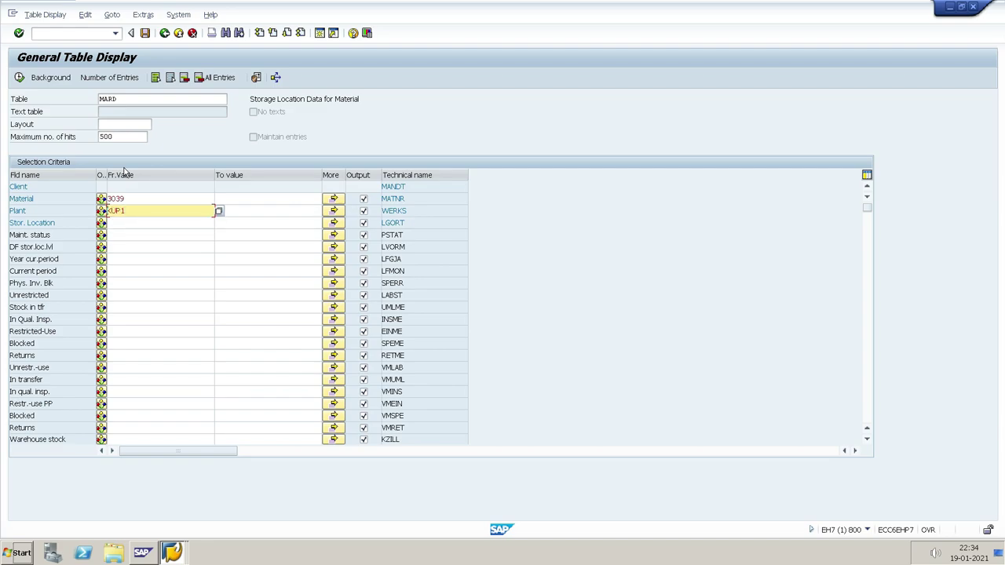
{"action": "left_click", "coordinate": [19, 77]}
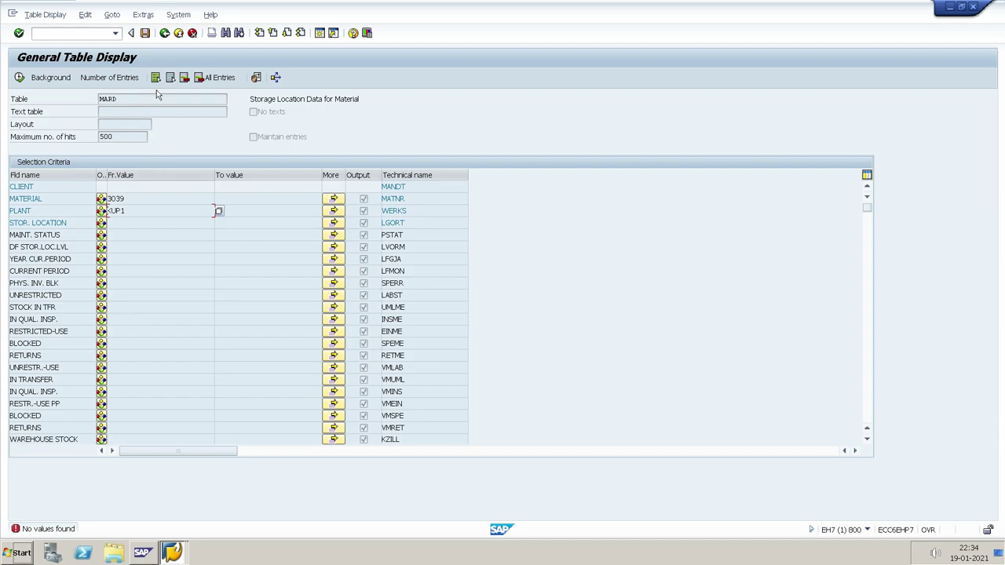
Open SE16N in another new session and choose table MARC.
{"action": "left_click", "coordinate": [321, 36]}
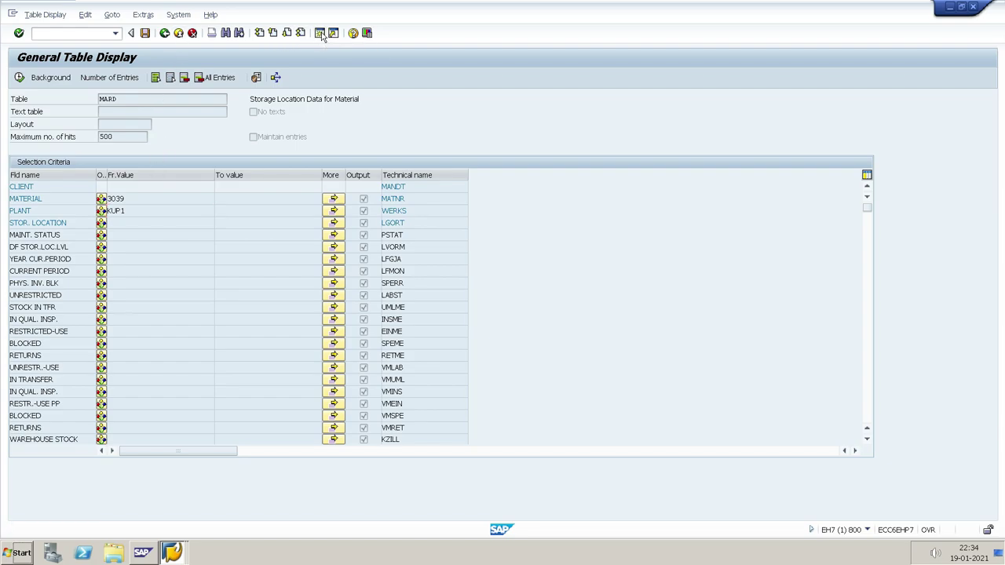
{"action": "type", "text": "sE16N"}
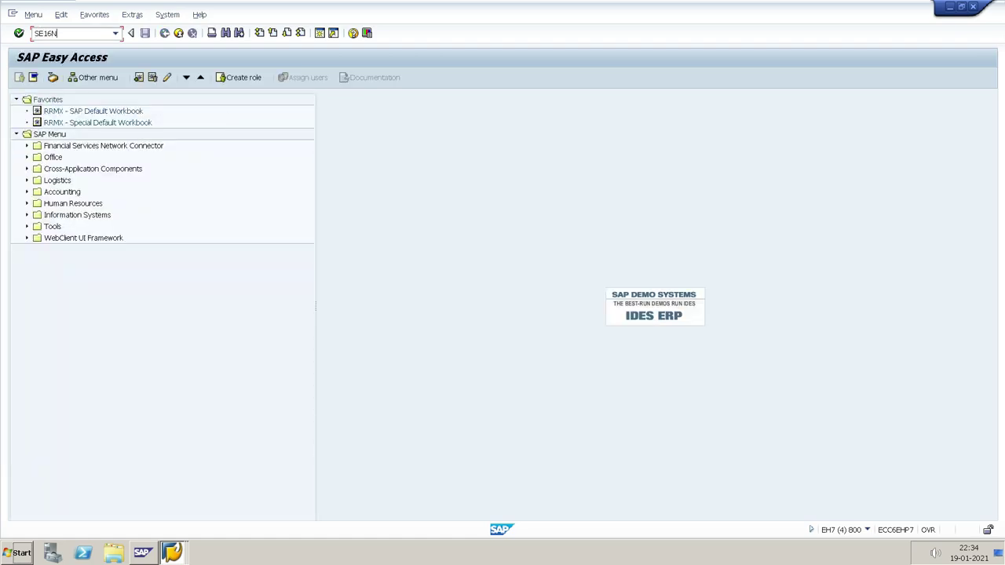
{"action": "key", "text": "Return"}
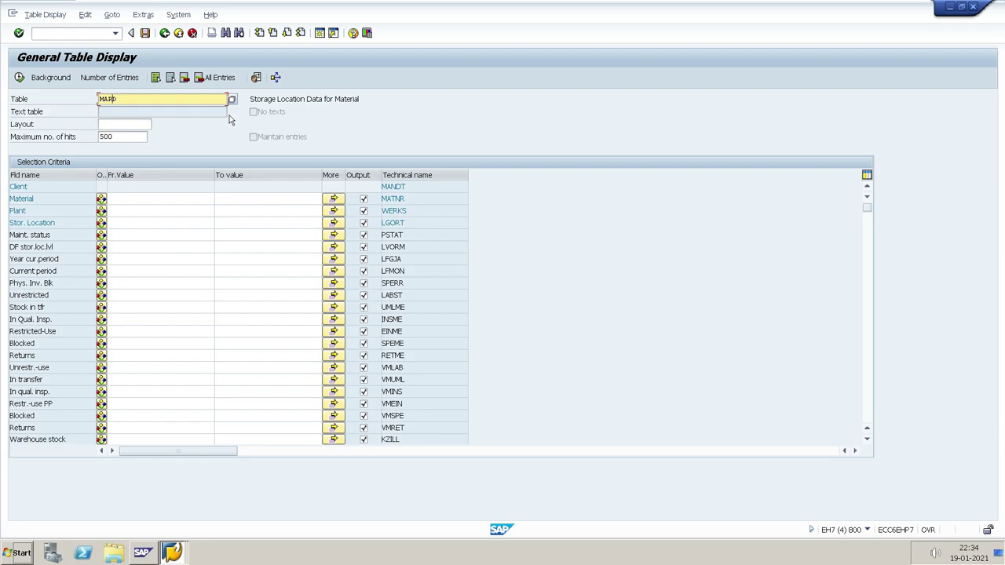
{"action": "key", "text": "BackSpace"}
{"action": "type", "text": "C"}
{"action": "key", "text": "Return"}
Search MARC for material 3039 in plant KUP1 and check the material and plant of the entry.
{"action": "left_click", "coordinate": [168, 199]}
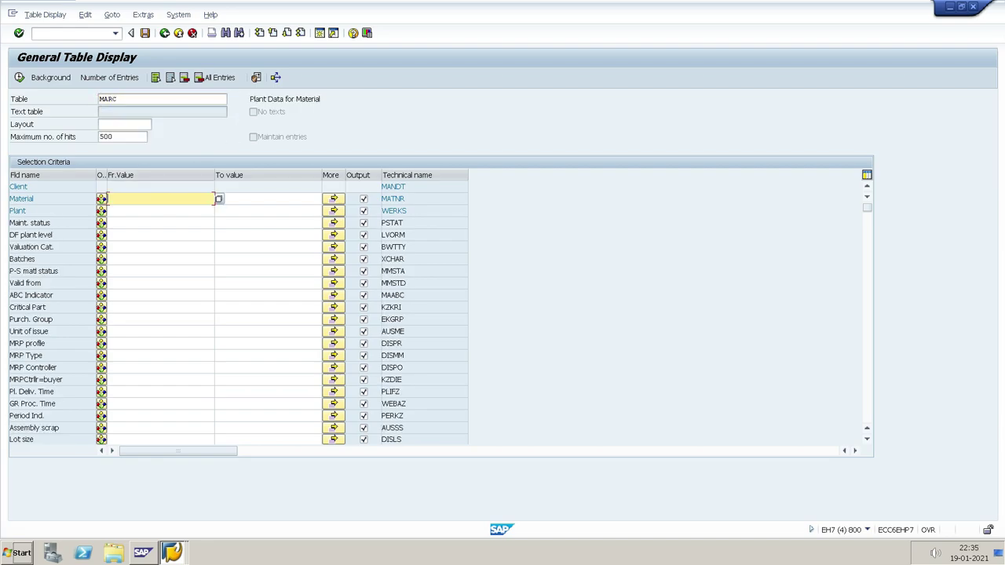
{"action": "type", "text": "3039"}
{"action": "left_click", "coordinate": [161, 211]}
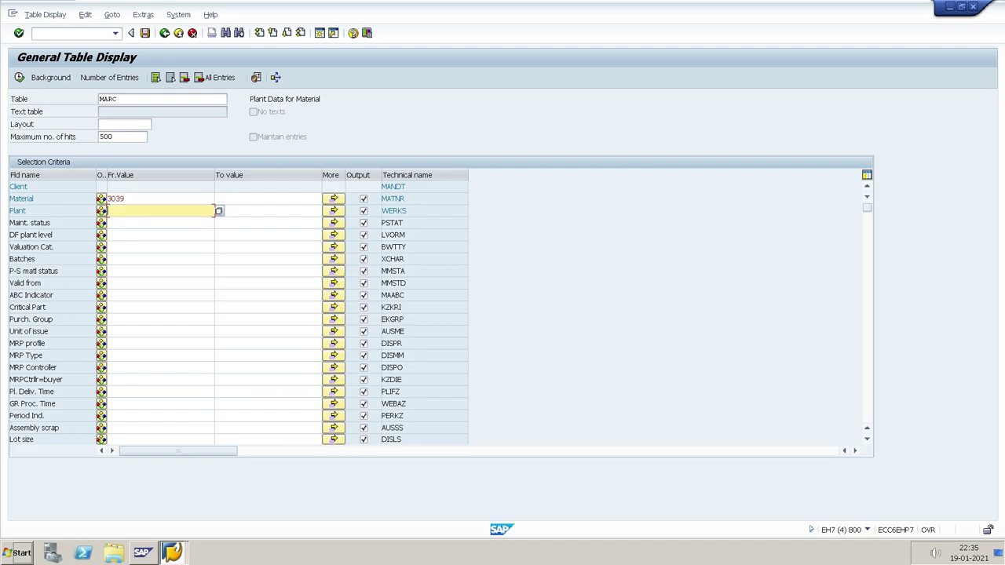
{"action": "type", "text": "KUP1"}
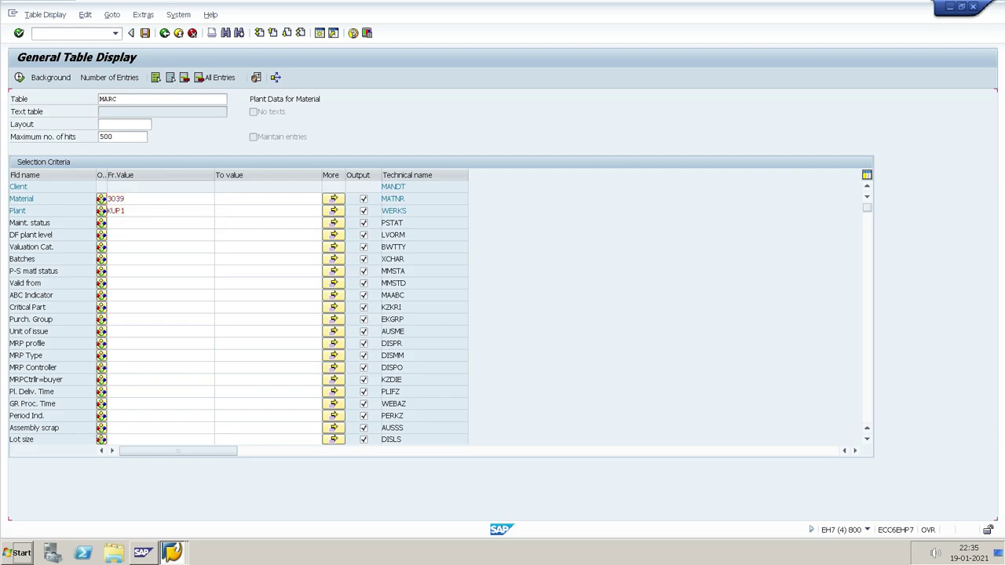
{"action": "left_click", "coordinate": [19, 77]}
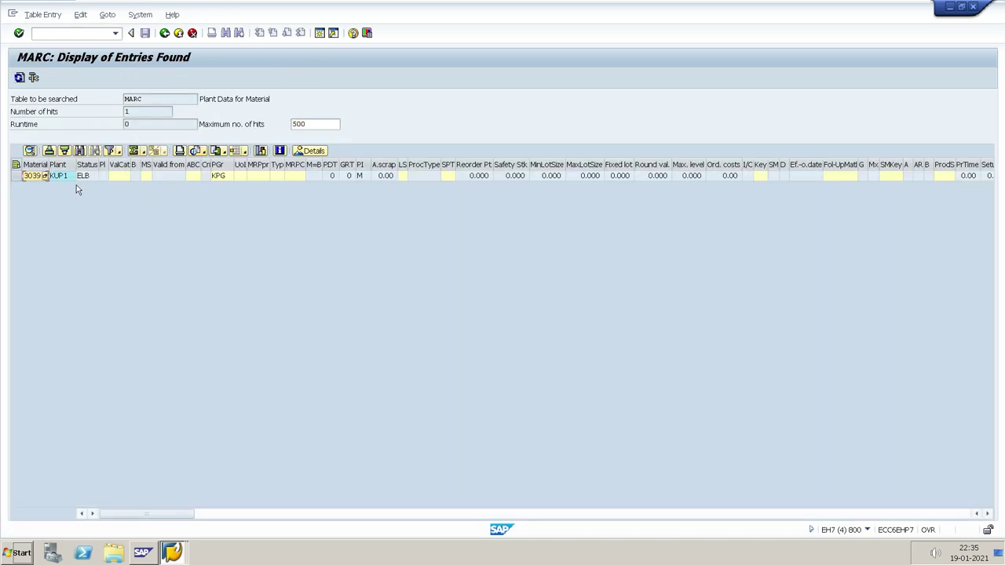
{"action": "left_click", "coordinate": [64, 177]}
{"action": "left_click", "coordinate": [40, 175]}
{"action": "left_click", "coordinate": [59, 177]}
Switch back to the MARD session, leave the table display and start creating a purchasing info record with transaction ME11.
{"action": "key", "text": "alt+Tab"}
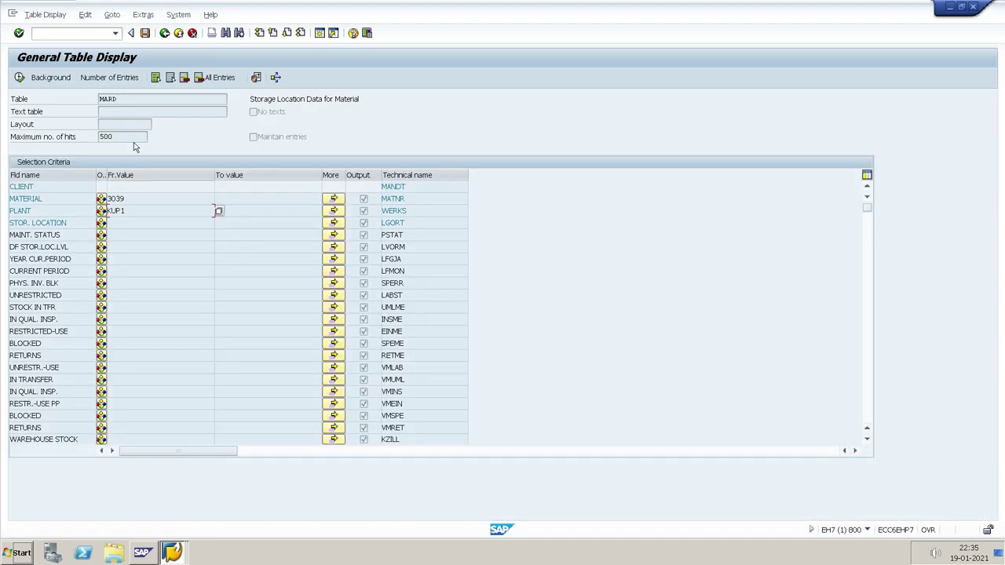
{"action": "left_click", "coordinate": [164, 35]}
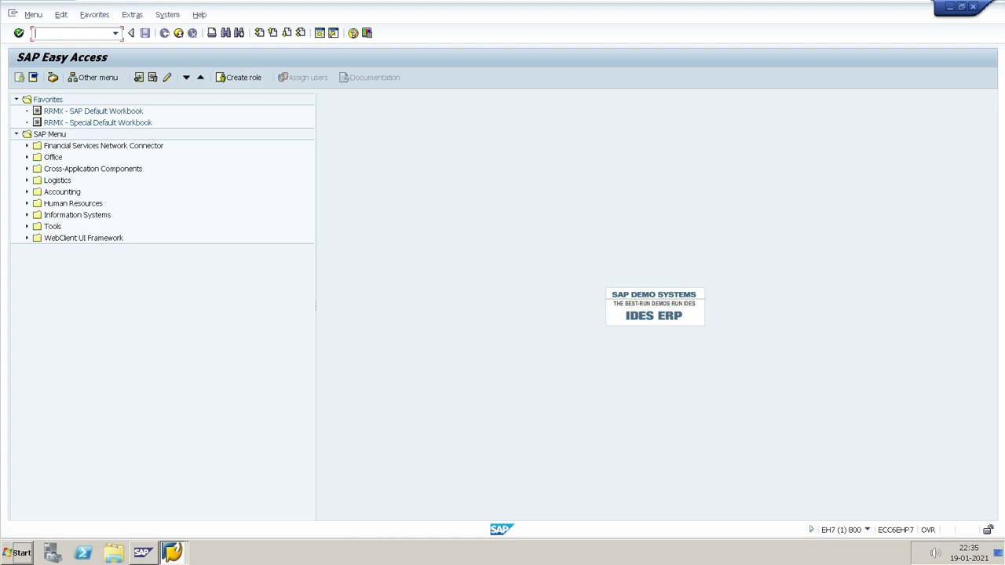
{"action": "type", "text": "ME11"}
{"action": "key", "text": "Return"}
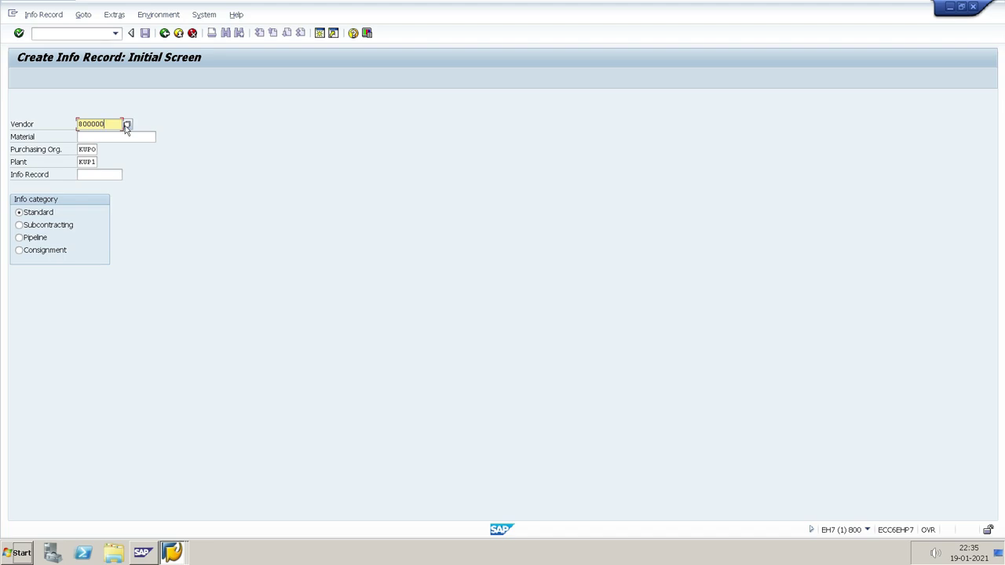
Choose the info record's vendor from the vendor search results.
{"action": "key", "text": "F4"}
{"action": "key", "text": "Return"}
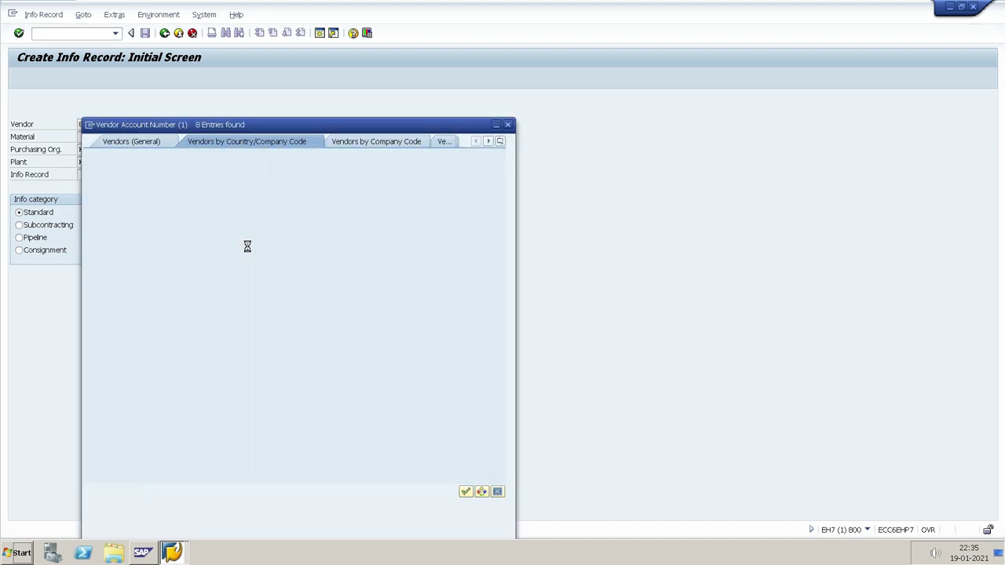
{"action": "double_click", "coordinate": [197, 123]}
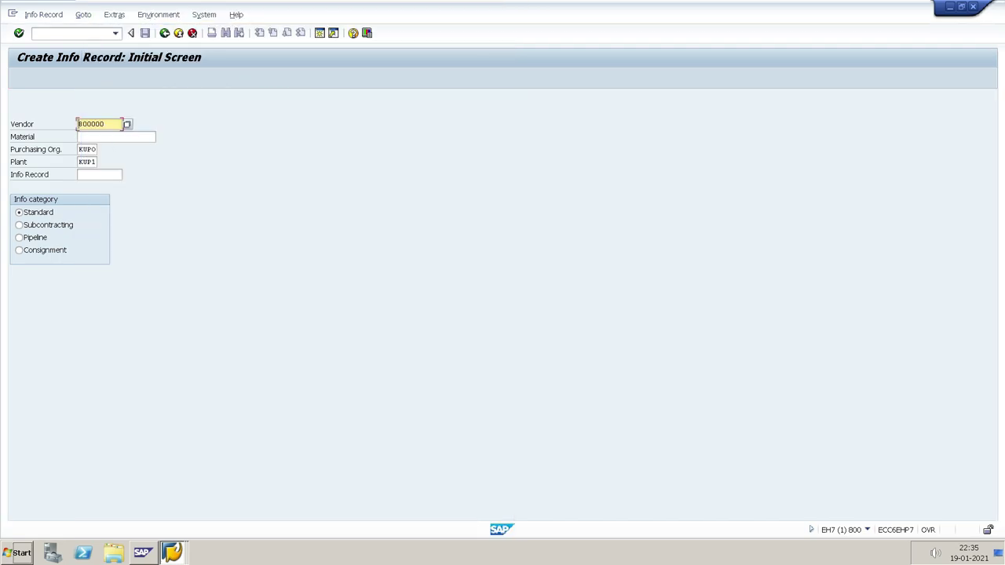
Look up the BASKET material in the Materials List session and enter 3039 as the info record's material.
{"action": "key", "text": "Tab"}
{"action": "key", "text": "F4"}
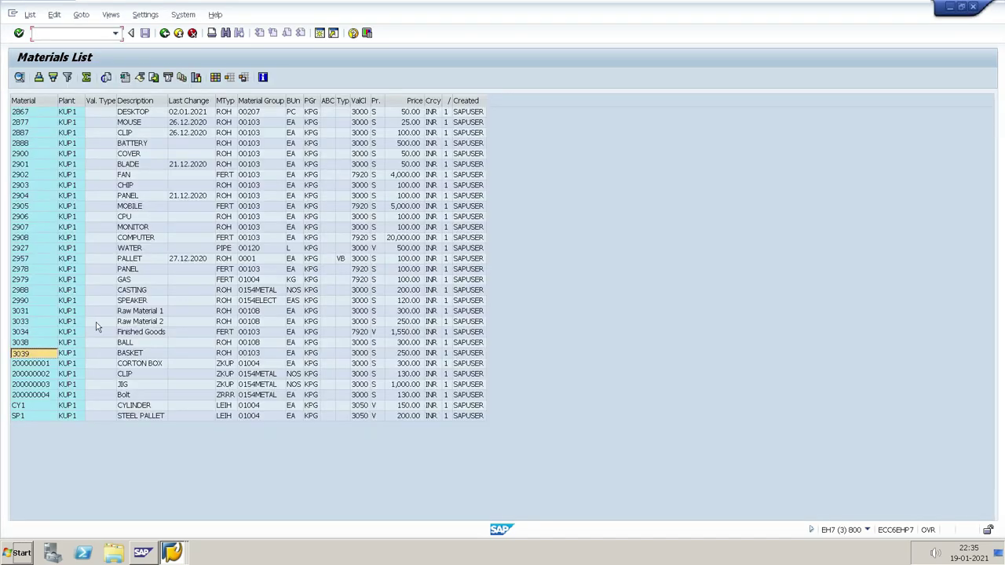
{"action": "left_click", "coordinate": [71, 354]}
{"action": "left_click", "coordinate": [35, 356]}
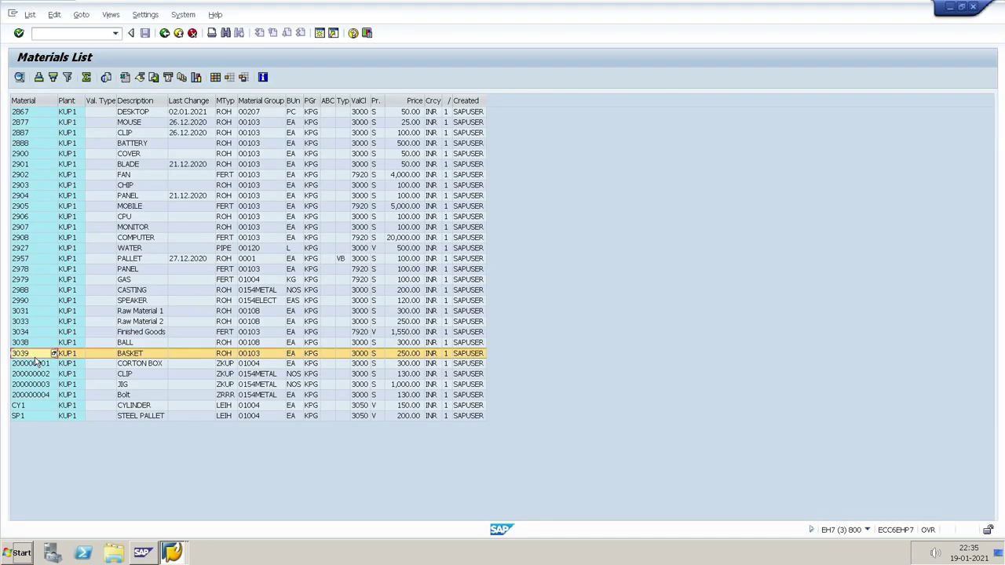
{"action": "key", "text": "alt+Tab"}
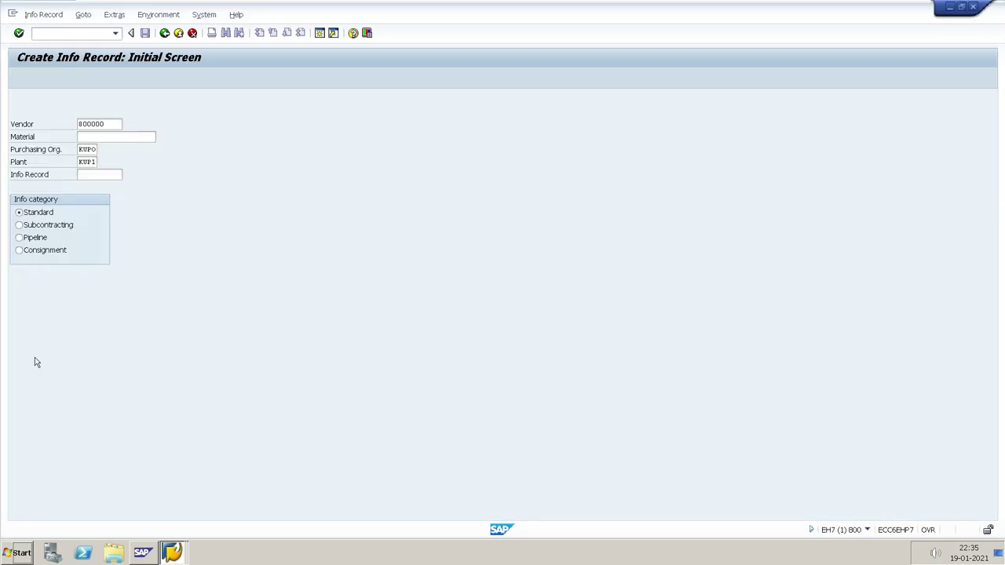
{"action": "type", "text": "3039"}
{"action": "key", "text": "Return"}
Set the info record's planned delivery time to 10 days and its standard quantity to 50 EA.
{"action": "key", "text": "Tab"}
{"action": "type", "text": "10"}
{"action": "key", "text": "Tab"}
{"action": "type", "text": "15"}
{"action": "key", "text": "Return"}
{"action": "type", "text": "10"}
{"action": "key", "text": "Tab"}
{"action": "key", "text": "Tab"}
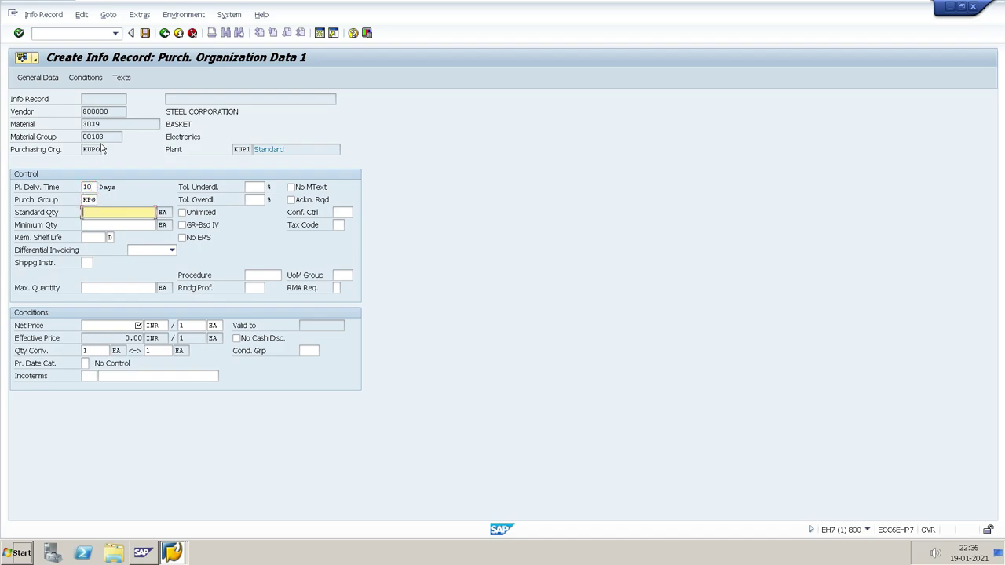
{"action": "type", "text": "500"}
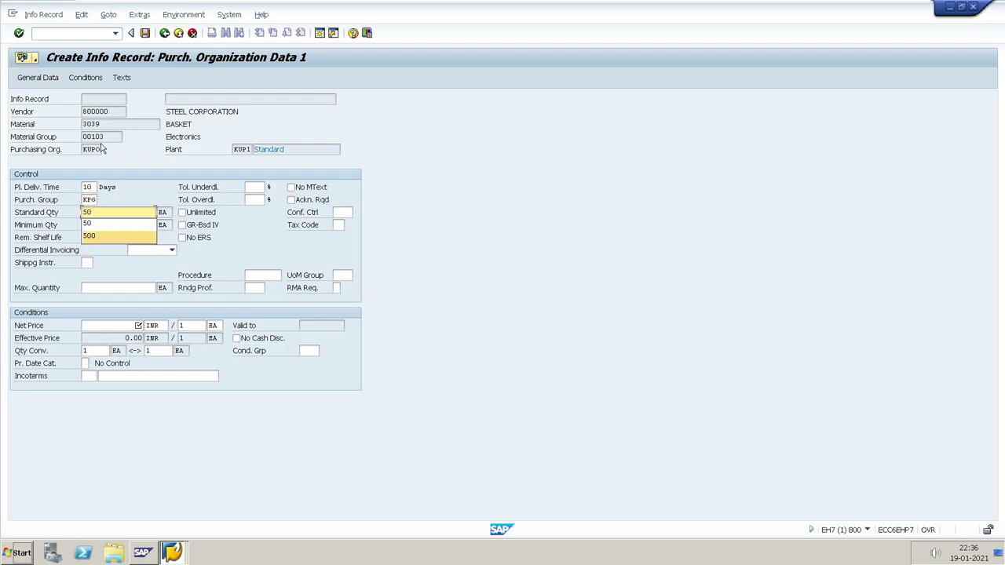
{"action": "key", "text": "BackSpace"}
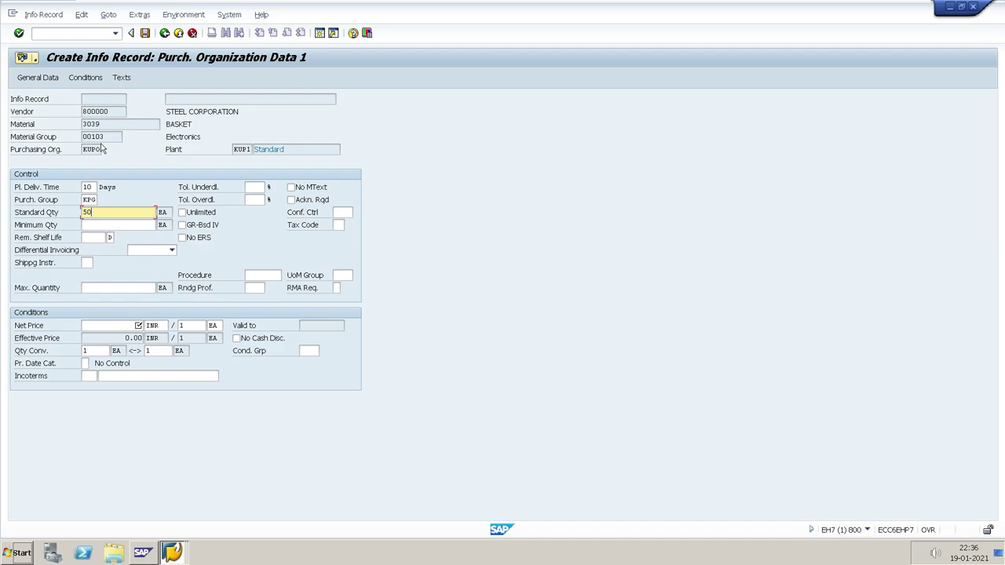
Set the net price to 250 INR and save the purchasing info record.
{"action": "key", "text": "Tab"}
{"action": "key", "text": "Tab"}
{"action": "key", "text": "Tab"}
{"action": "key", "text": "Tab"}
{"action": "type", "text": "100"}
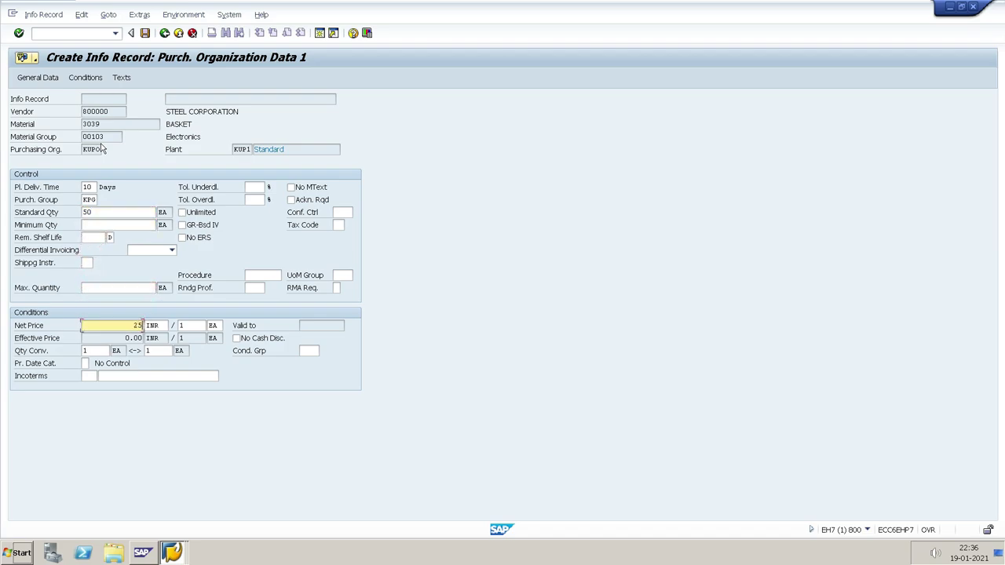
{"action": "key", "text": "Return"}
{"action": "key", "text": "Return"}
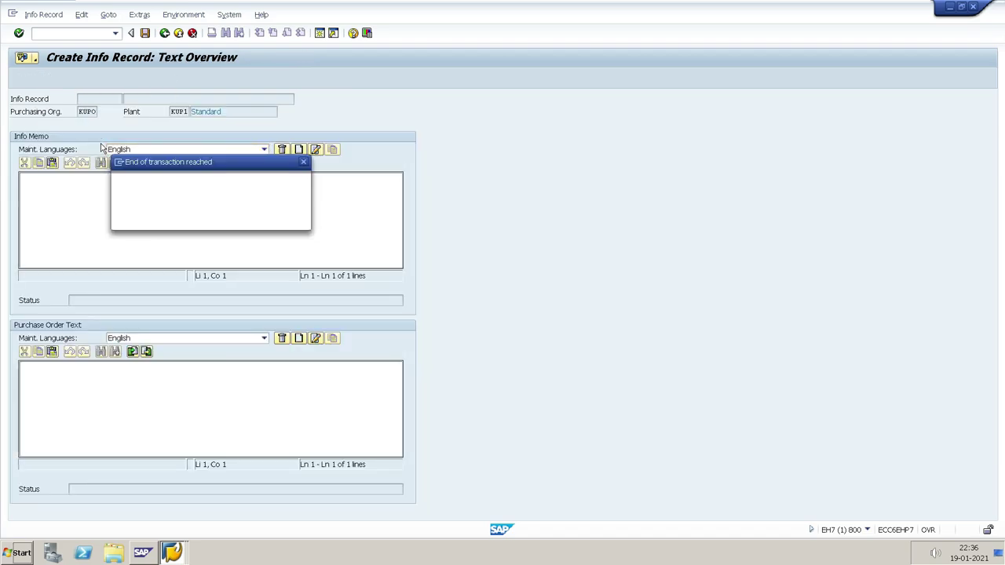
{"action": "key", "text": "Return"}
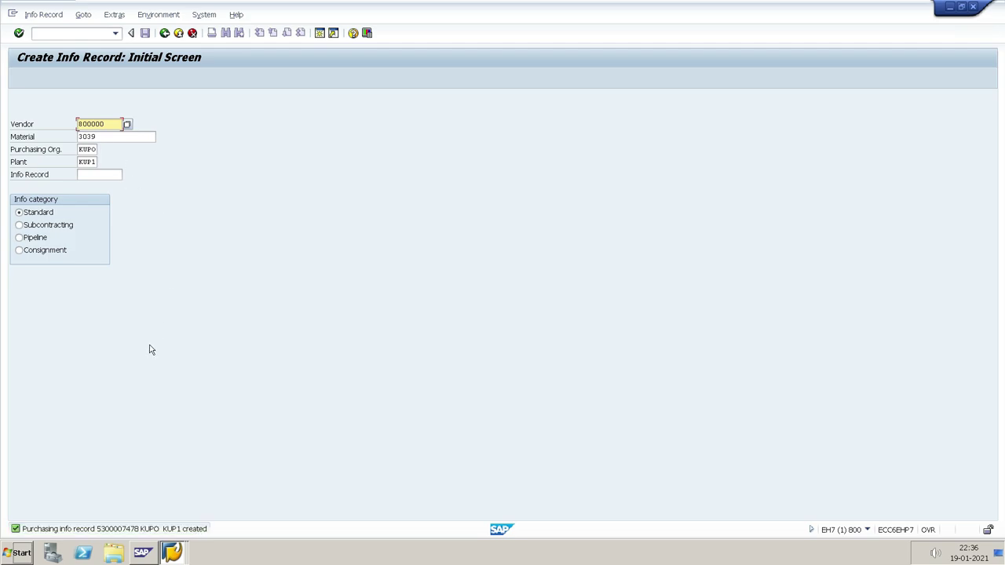
Start creating a standard purchase order and choose STEEL CORPORATION from the vendor search results.
{"action": "left_click", "coordinate": [34, 33]}
{"action": "type", "text": "/"}
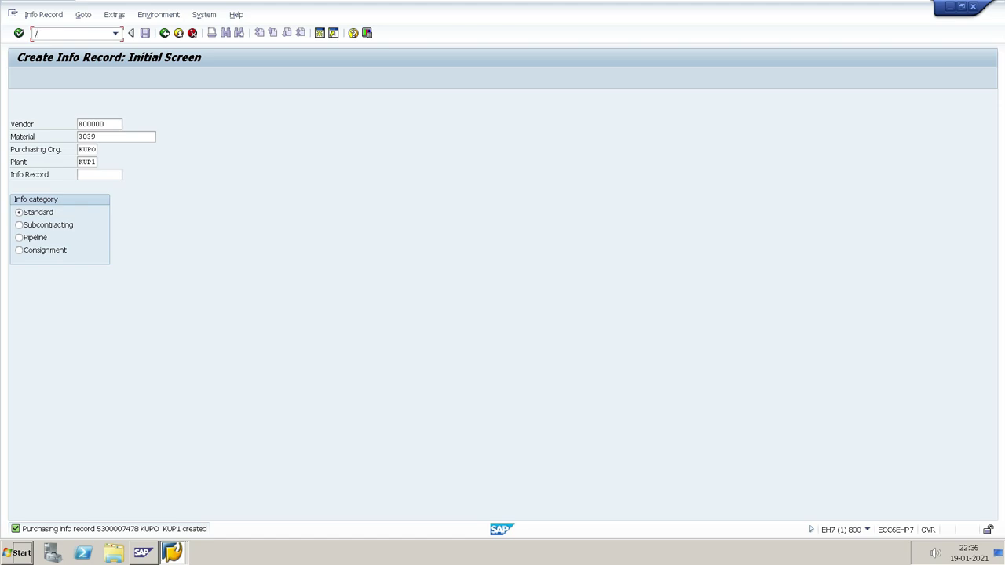
{"action": "type", "text": "NME12"}
{"action": "key", "text": "Return"}
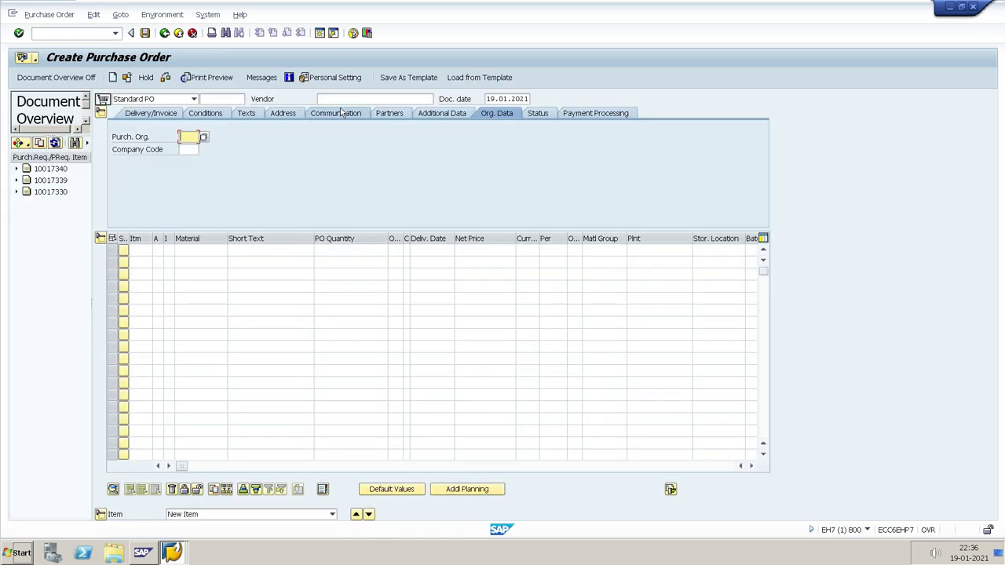
{"action": "left_click", "coordinate": [346, 99]}
{"action": "left_click", "coordinate": [440, 101]}
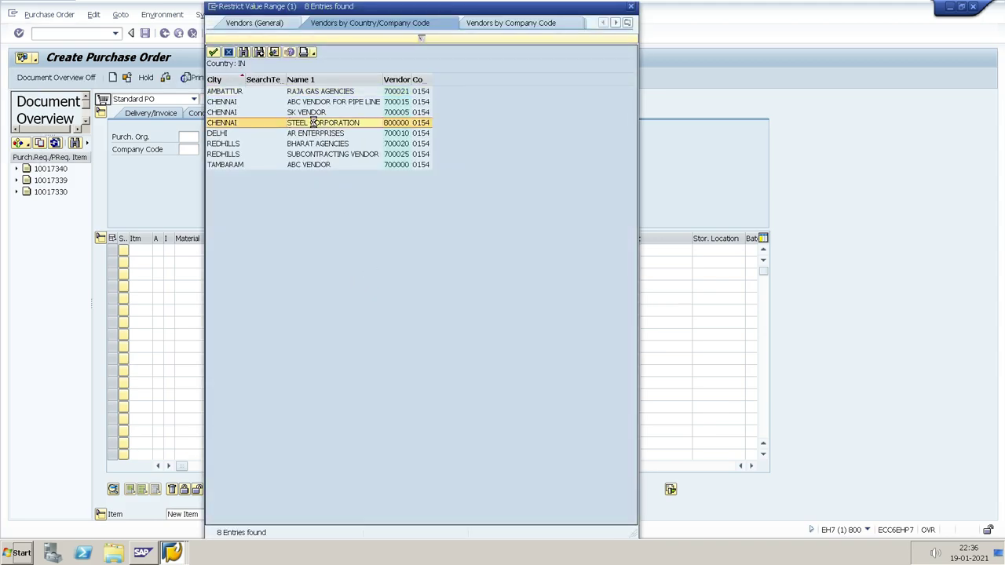
{"action": "double_click", "coordinate": [313, 123]}
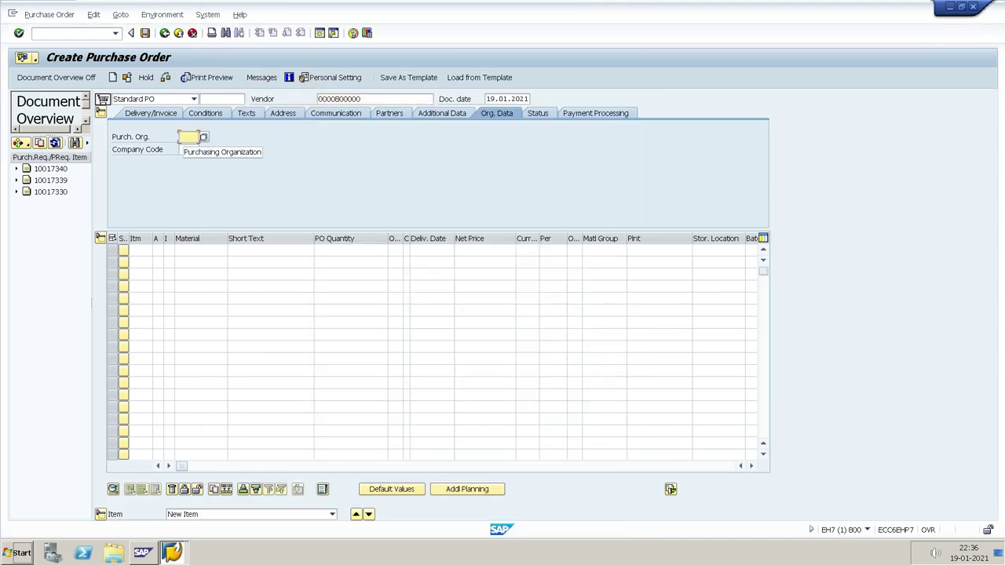
Assign the purchase order to purchasing organization KUPO, company code 0154 and purchasing group KPG.
{"action": "type", "text": "KUPO"}
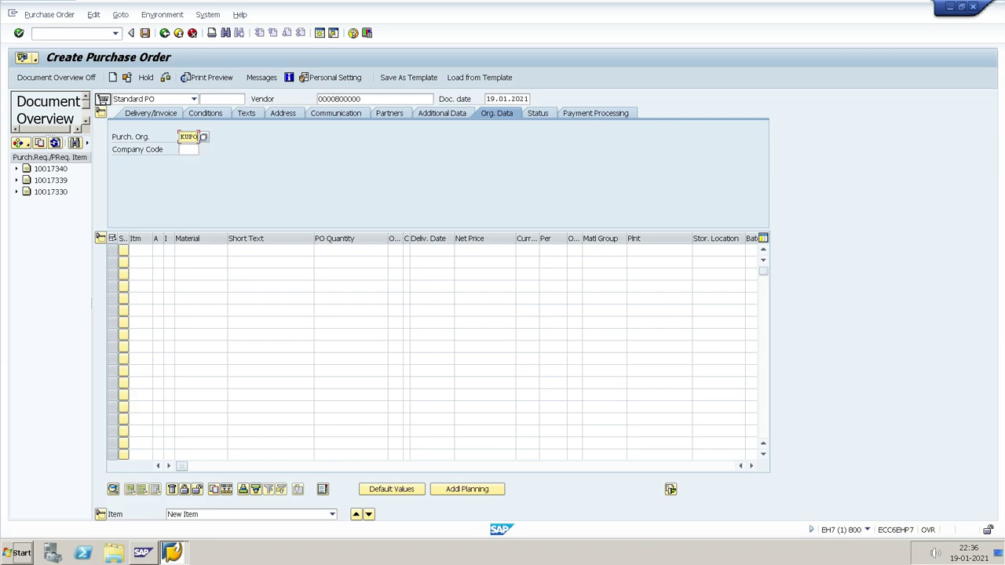
{"action": "key", "text": "Tab"}
{"action": "type", "text": "54"}
{"action": "key", "text": "Return"}
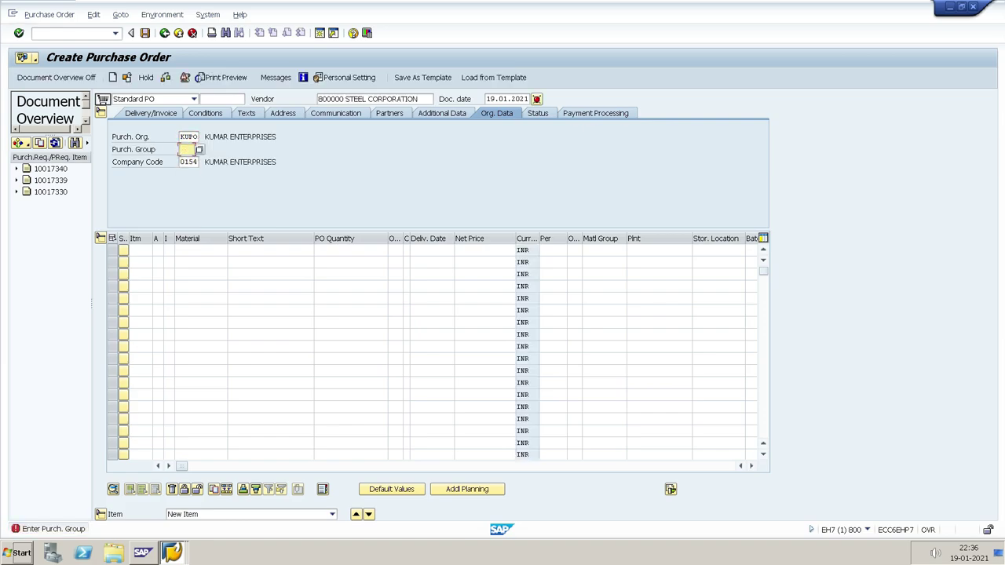
{"action": "type", "text": "KPG"}
{"action": "key", "text": "Return"}
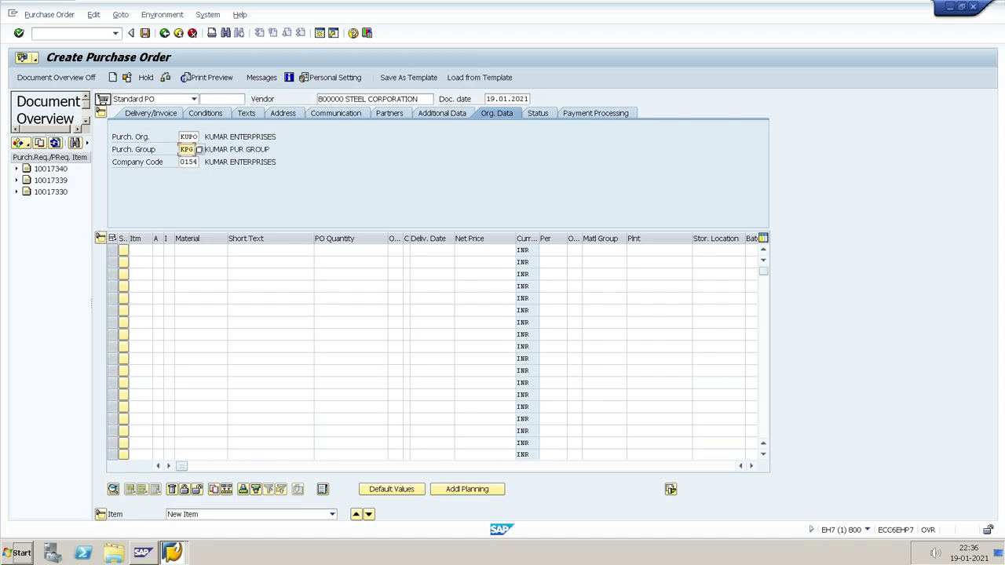
Check the BASKET number in the Materials List session and enter material 3039 in the first purchase order item.
{"action": "left_click", "coordinate": [199, 250]}
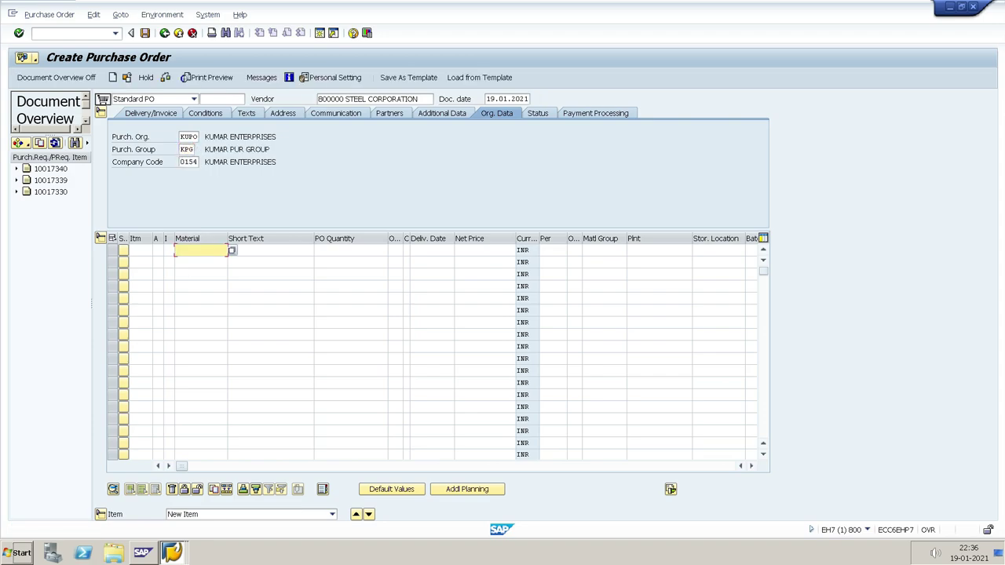
{"action": "key", "text": "alt+Tab"}
{"action": "key", "text": "alt+Tab"}
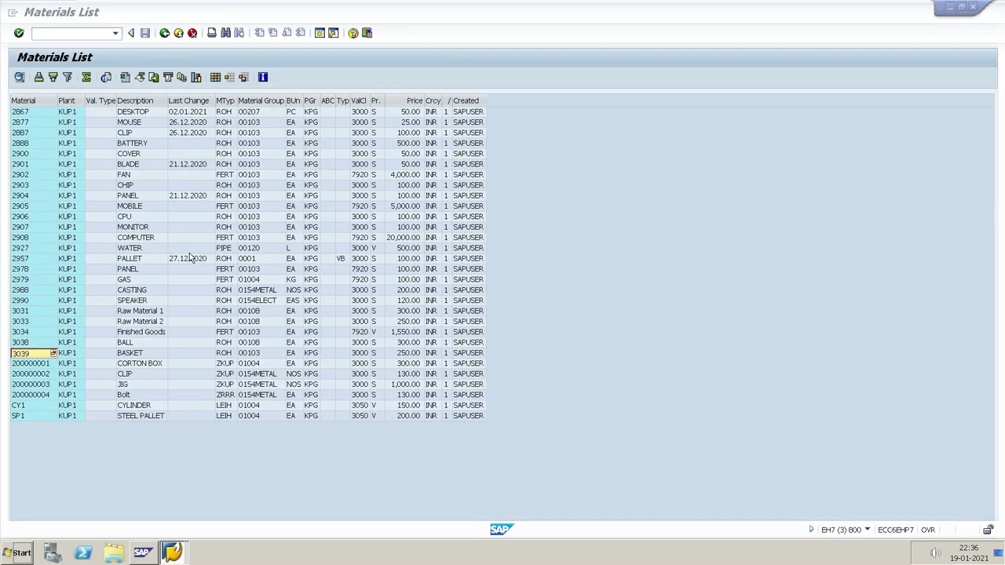
{"action": "key", "text": "alt+Tab"}
{"action": "type", "text": "3039"}
{"action": "key", "text": "Tab"}
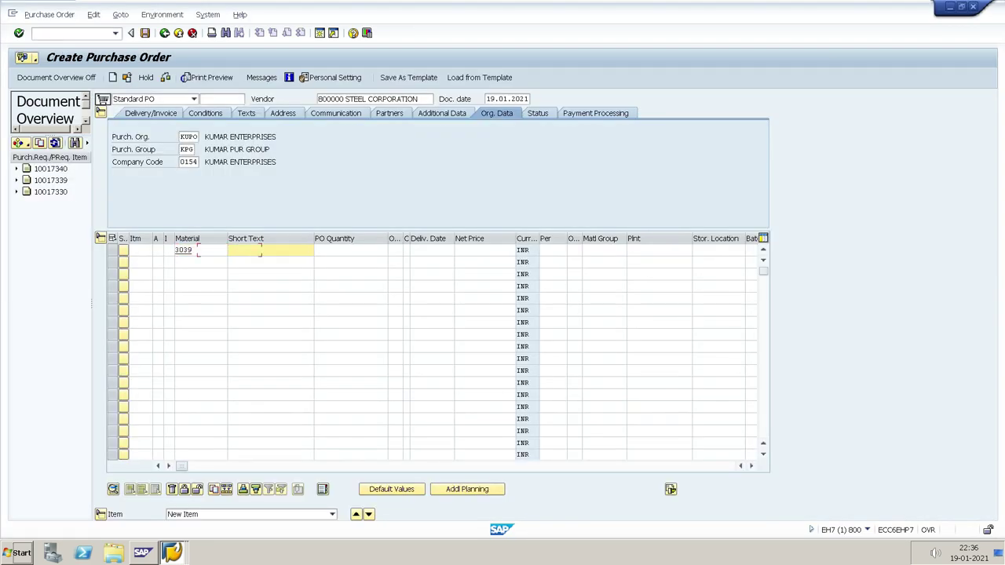
Set the BASKET item's order quantity to 50 and its plant to KUP1.
{"action": "key", "text": "Tab"}
{"action": "type", "text": "50"}
{"action": "key", "text": "Tab"}
{"action": "key", "text": "Tab"}
{"action": "key", "text": "Tab"}
{"action": "key", "text": "Tab"}
{"action": "key", "text": "Tab"}
{"action": "key", "text": "Tab"}
{"action": "key", "text": "Tab"}
{"action": "key", "text": "Tab"}
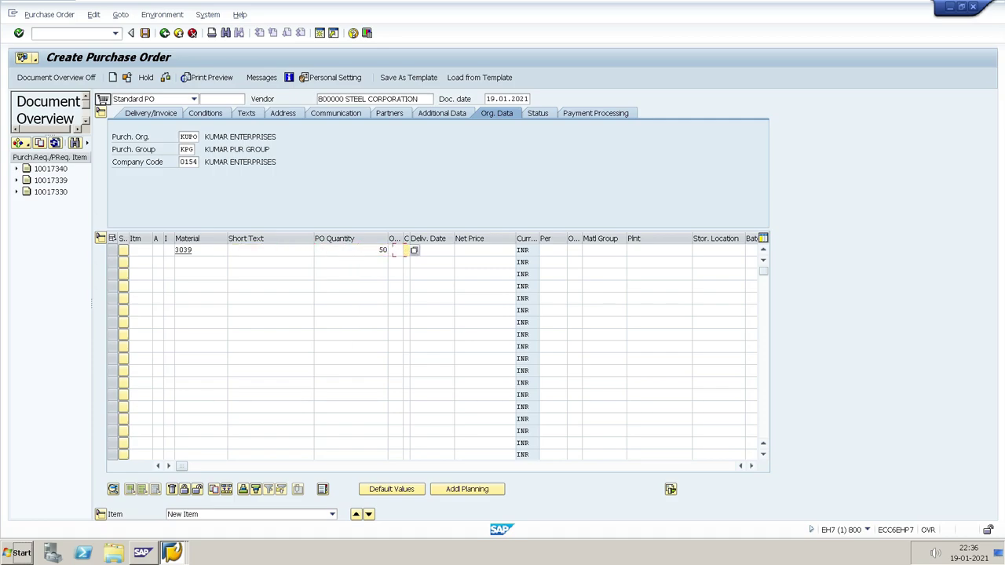
{"action": "type", "text": "KUP1"}
{"action": "key", "text": "Return"}
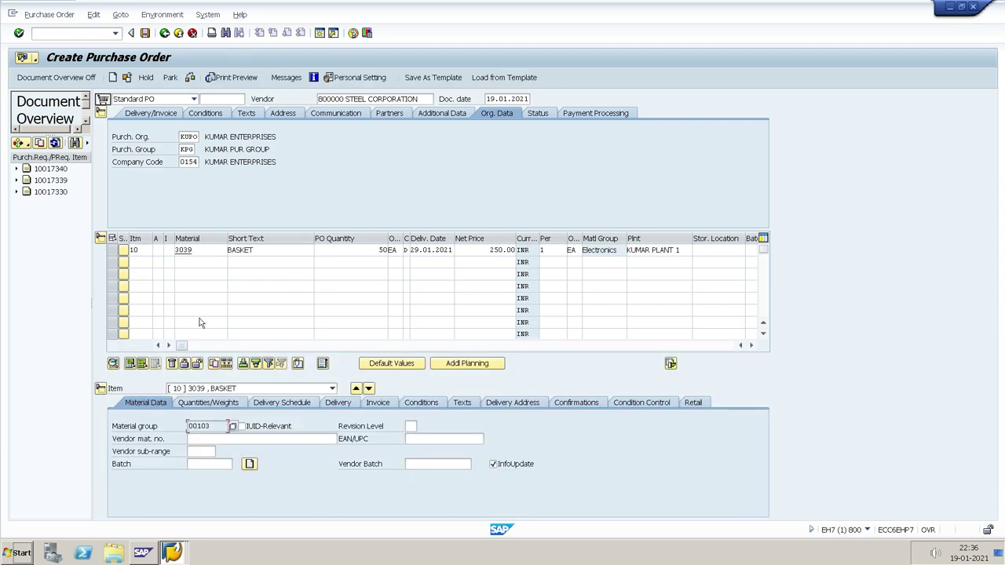
Save the purchase order and copy its number from the message details.
{"action": "left_click", "coordinate": [144, 32]}
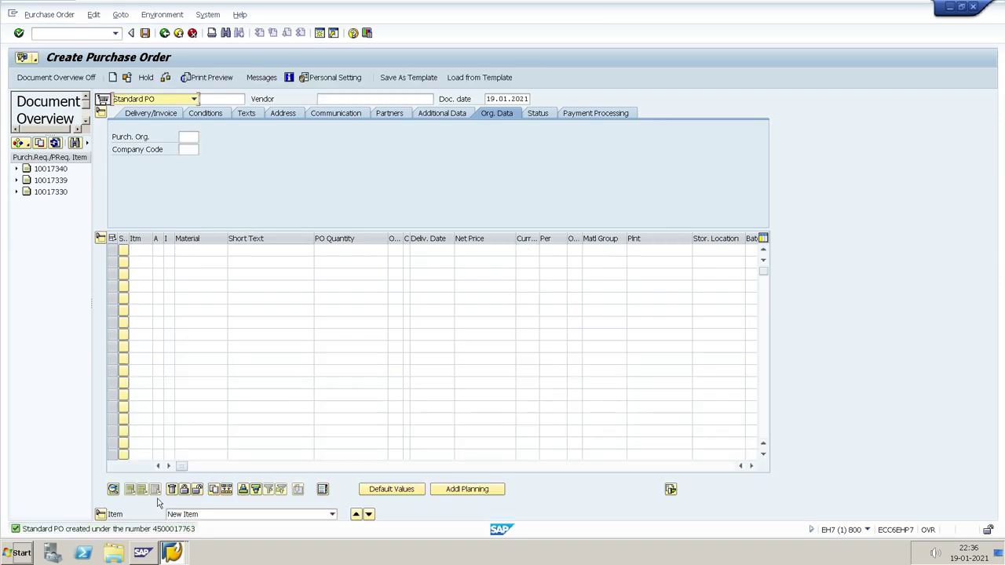
{"action": "left_click", "coordinate": [174, 528]}
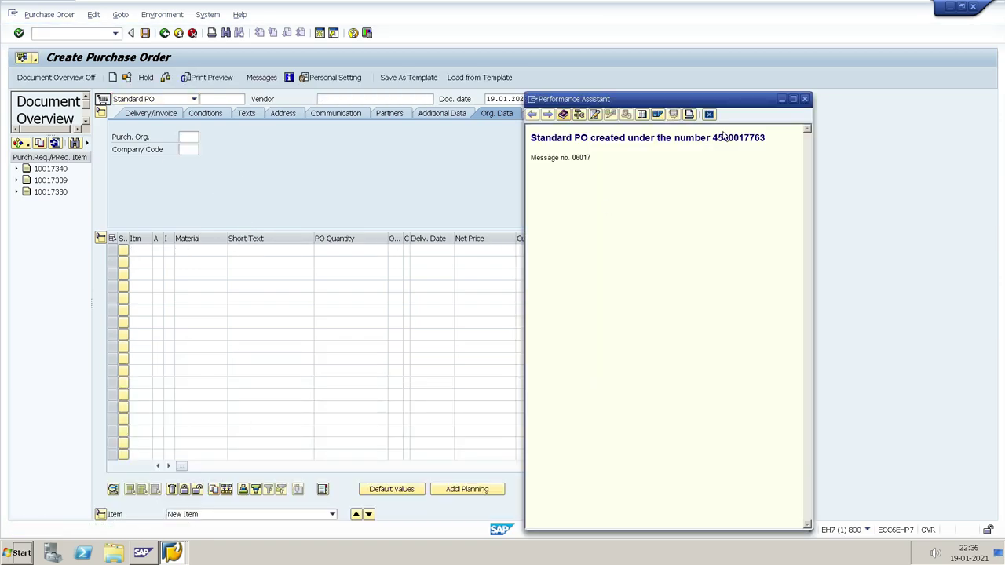
{"action": "left_click_drag", "start_coordinate": [712, 137], "coordinate": [759, 138]}
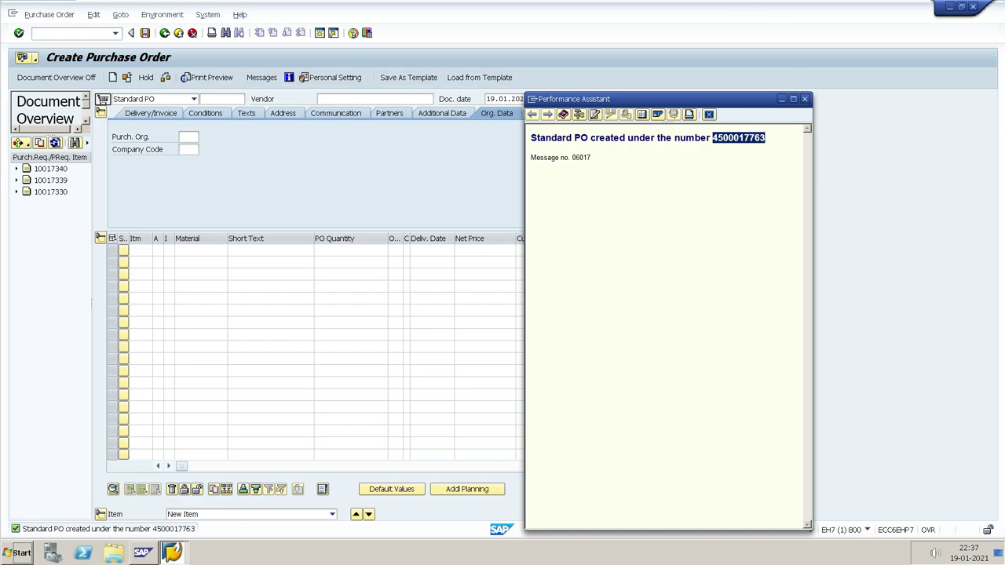
{"action": "left_click", "coordinate": [805, 100]}
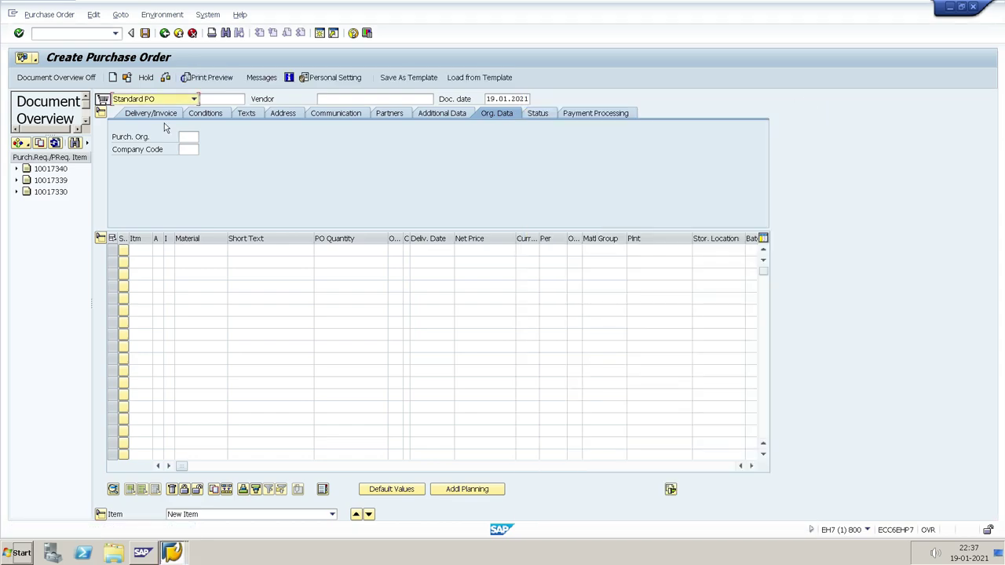
Open MIGO and load the copied purchase order for a goods receipt with movement type 101.
{"action": "left_click", "coordinate": [33, 32]}
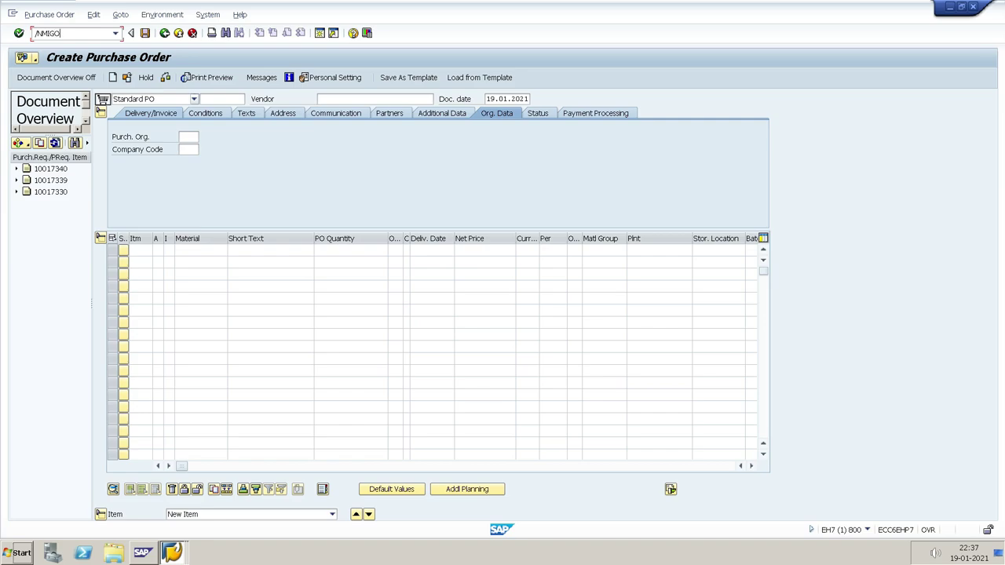
{"action": "key", "text": "Return"}
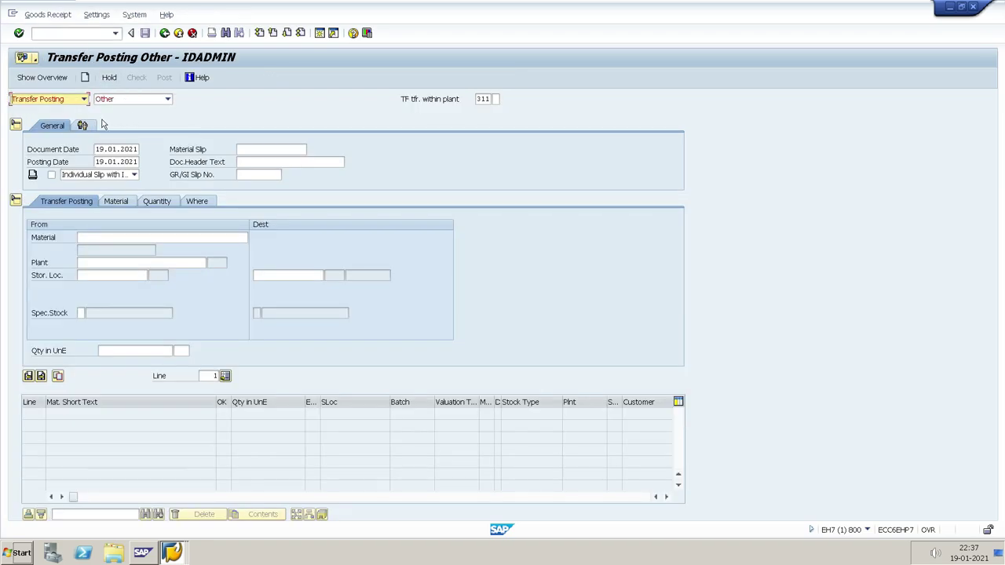
{"action": "left_click", "coordinate": [84, 105]}
{"action": "left_click", "coordinate": [74, 122]}
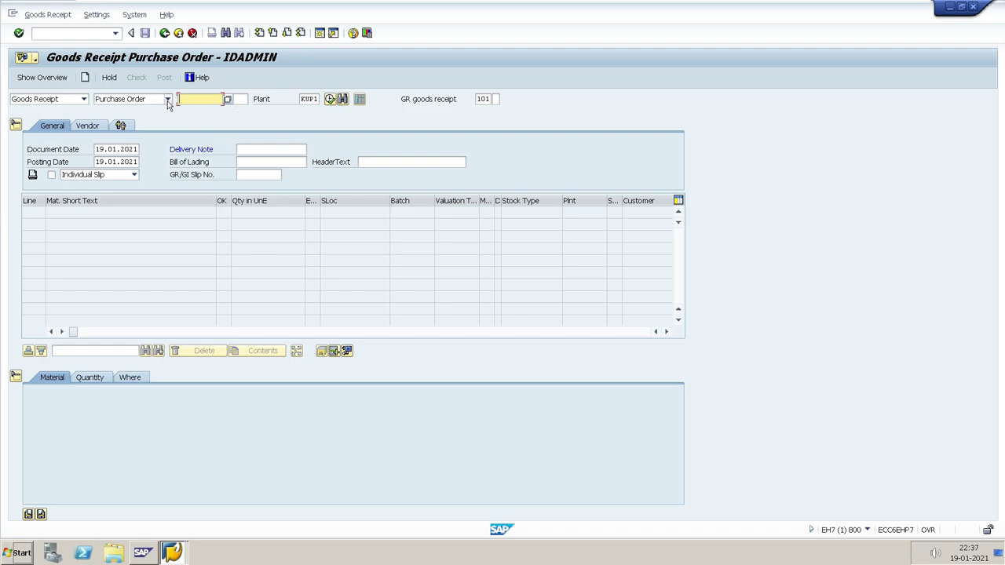
{"action": "key", "text": "ctrl+v"}
{"action": "key", "text": "Return"}
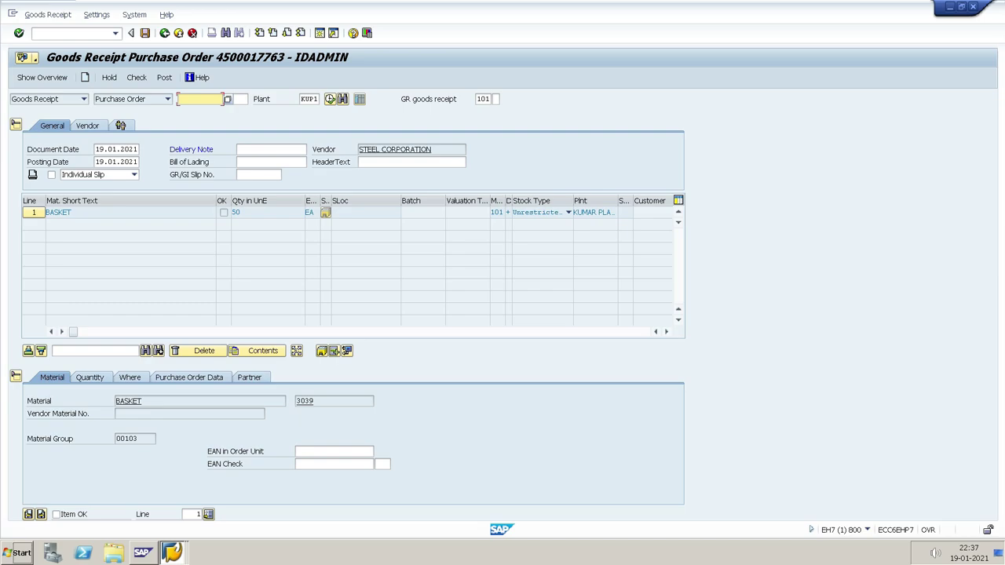
Set the goods receipt's delivery note to 600.
{"action": "left_click", "coordinate": [271, 149]}
{"action": "type", "text": "5"}
{"action": "key", "text": "BackSpace"}
{"action": "type", "text": "600"}
{"action": "key", "text": "Return"}
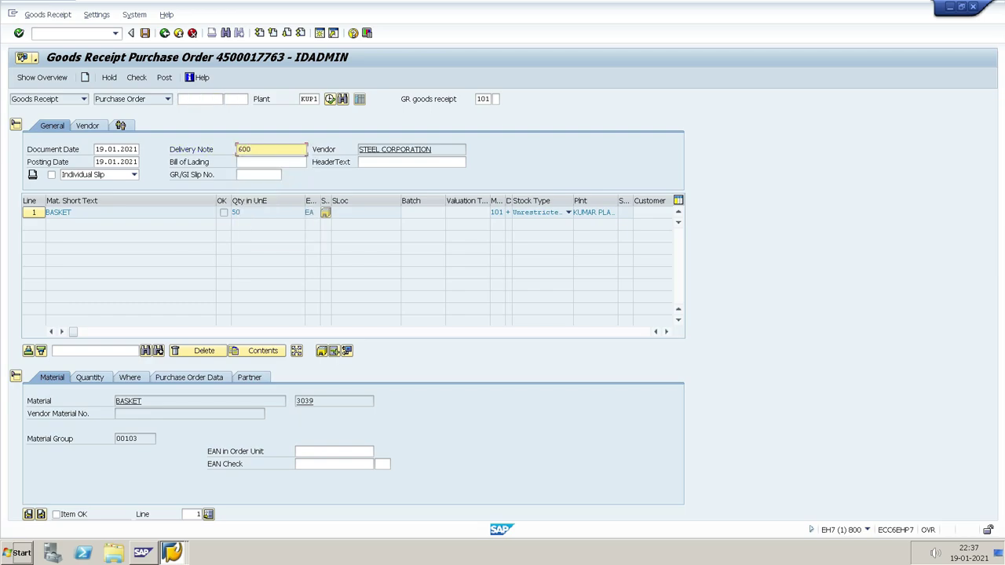
Review the BASKET item's quantity, mark the item as OK and check the goods receipt for errors.
{"action": "left_click", "coordinate": [86, 378]}
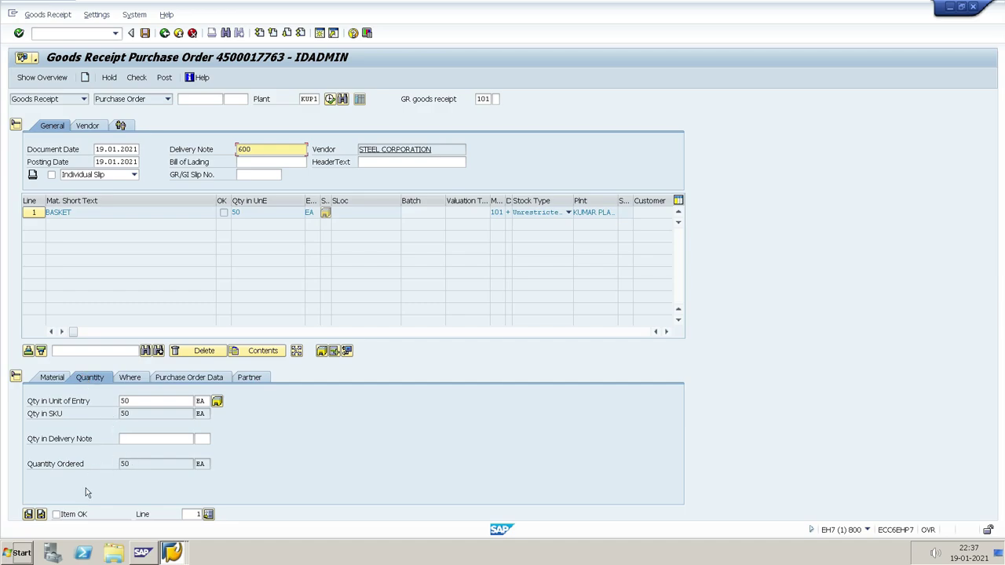
{"action": "left_click", "coordinate": [70, 515]}
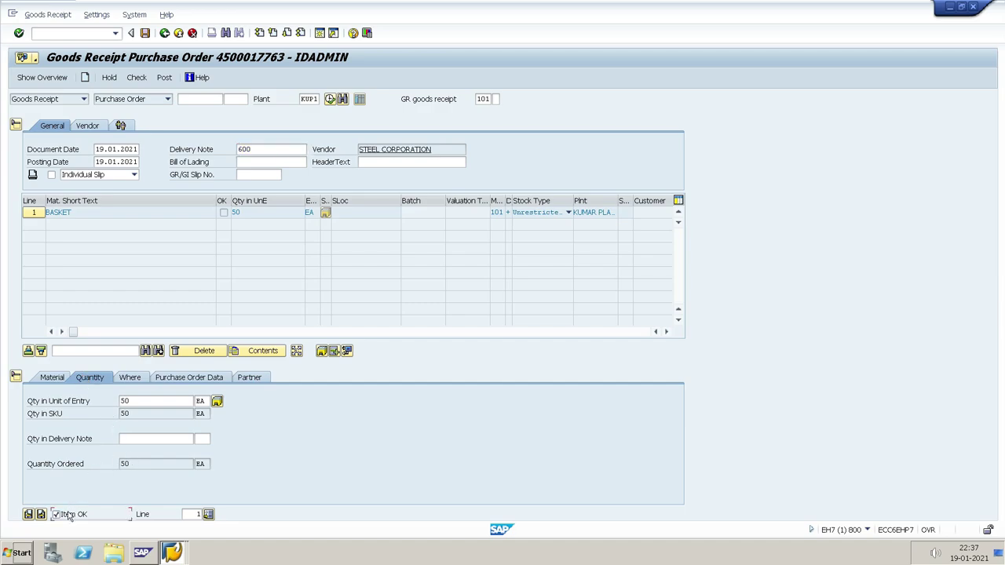
{"action": "left_click", "coordinate": [137, 78]}
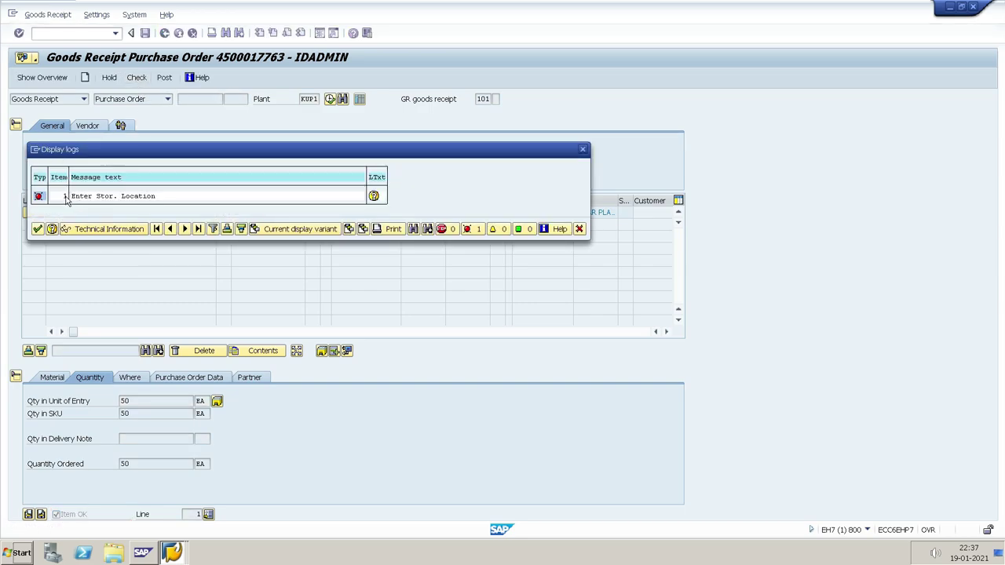
{"action": "left_click", "coordinate": [37, 228]}
Set the BASKET item's storage location to 0001 in the goods receipt.
{"action": "left_click", "coordinate": [127, 377]}
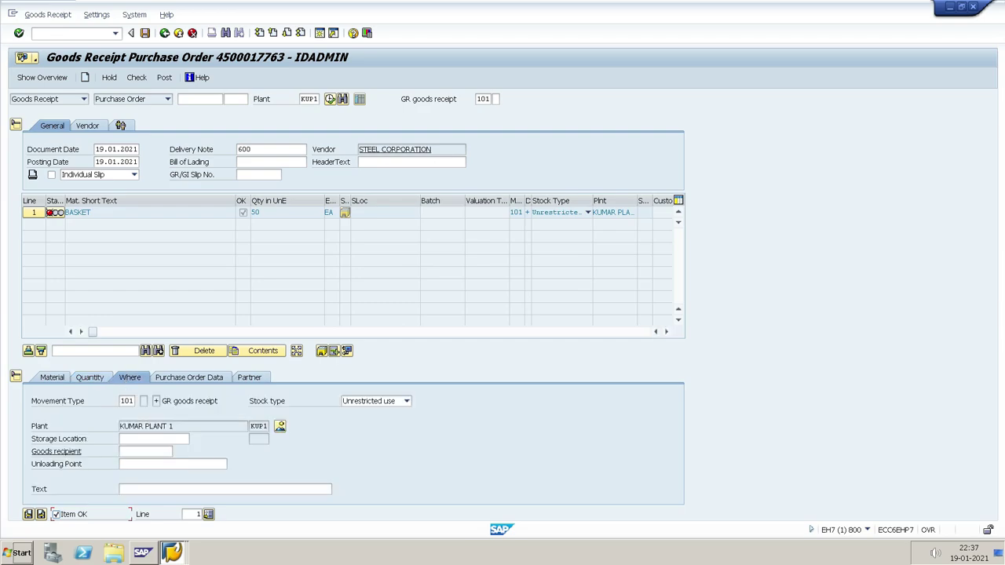
{"action": "left_click", "coordinate": [154, 439]}
{"action": "type", "text": "0001"}
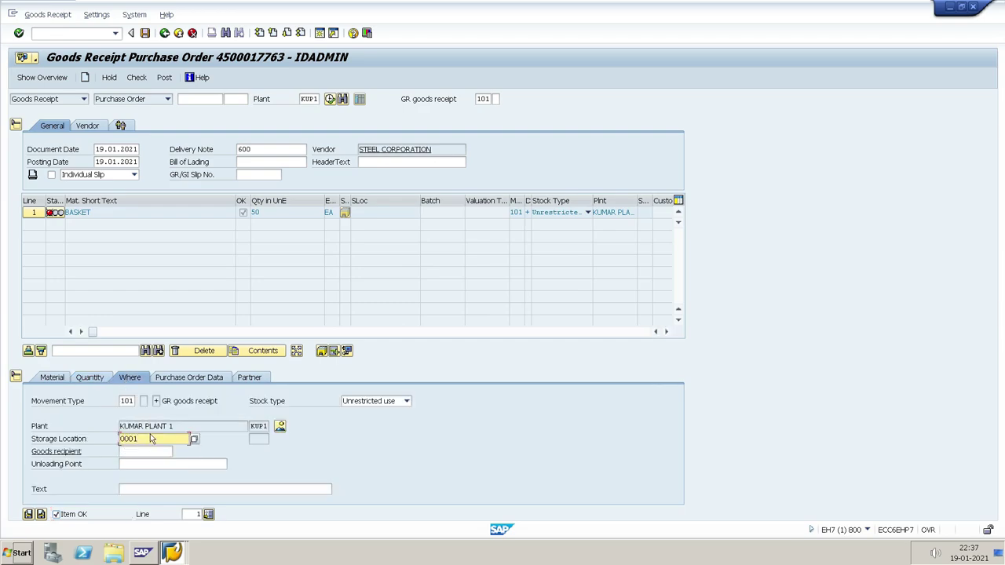
Confirm the BASKET item's storage location, check the goods receipt for errors and read the resulting log.
{"action": "key", "text": "Return"}
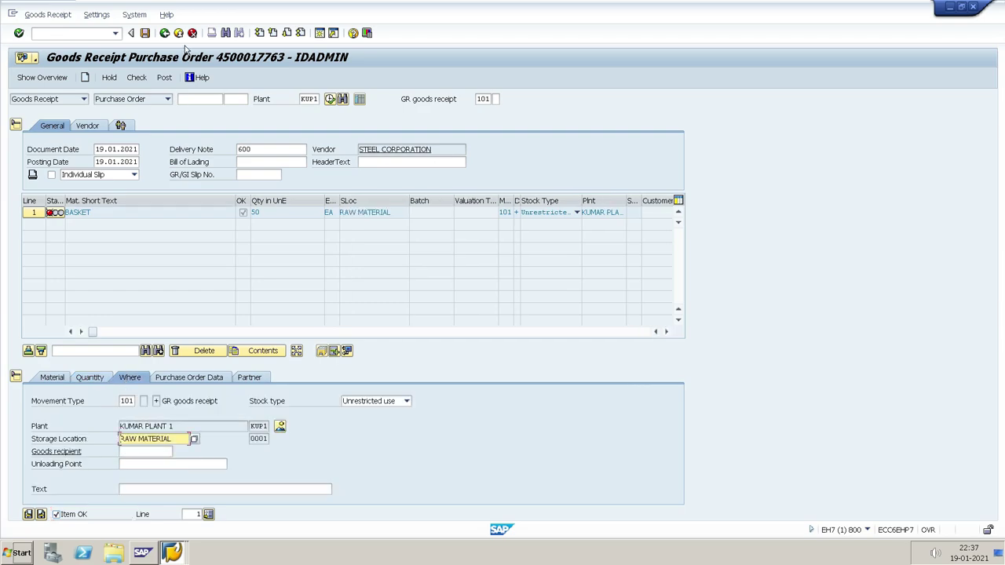
{"action": "left_click", "coordinate": [136, 77]}
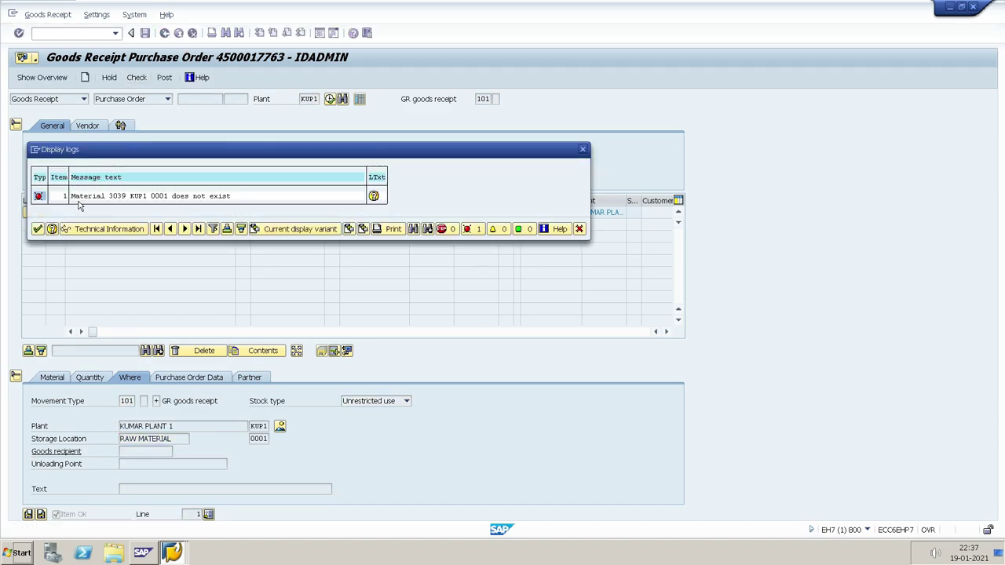
{"action": "left_click_drag", "start_coordinate": [177, 157], "coordinate": [177, 229]}
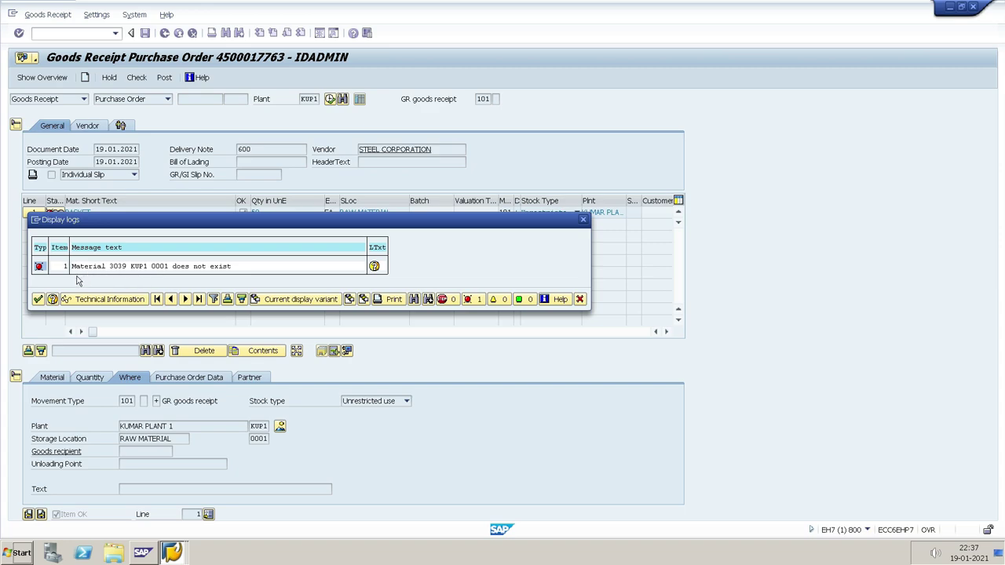
{"action": "left_click", "coordinate": [38, 299]}
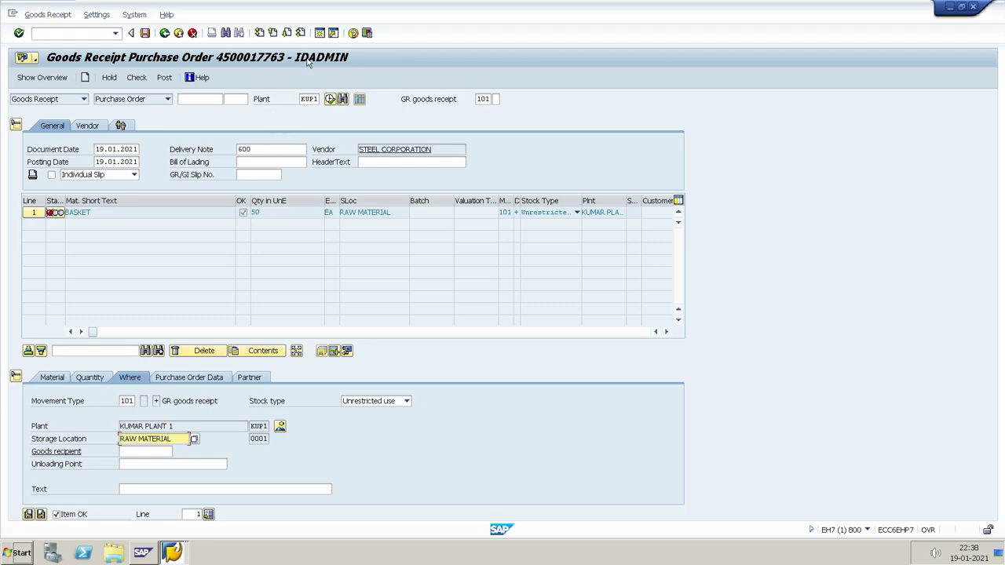
Open SPRO in a new session and display the SAP Reference IMG.
{"action": "left_click", "coordinate": [319, 34]}
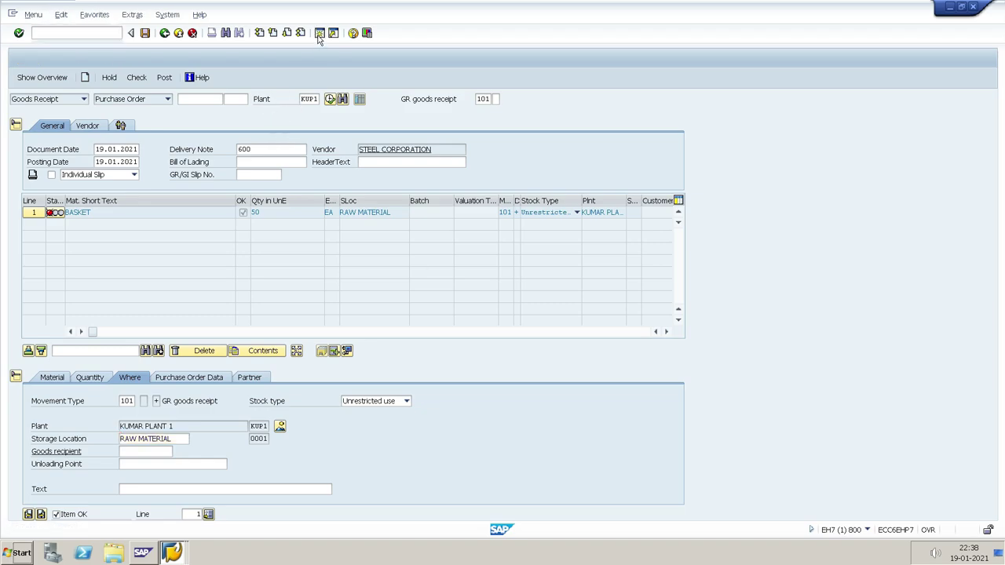
{"action": "type", "text": "SPRO"}
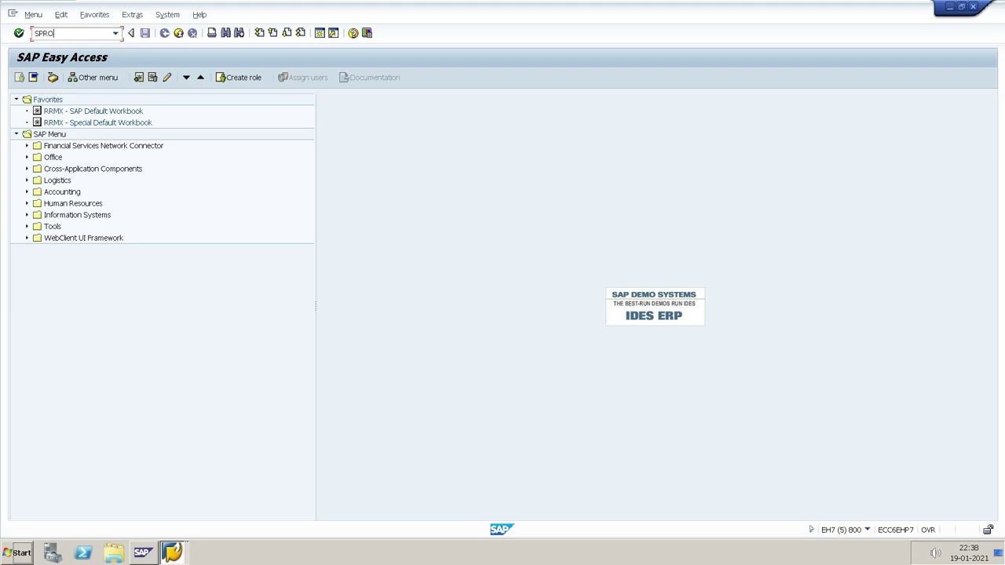
{"action": "key", "text": "Return"}
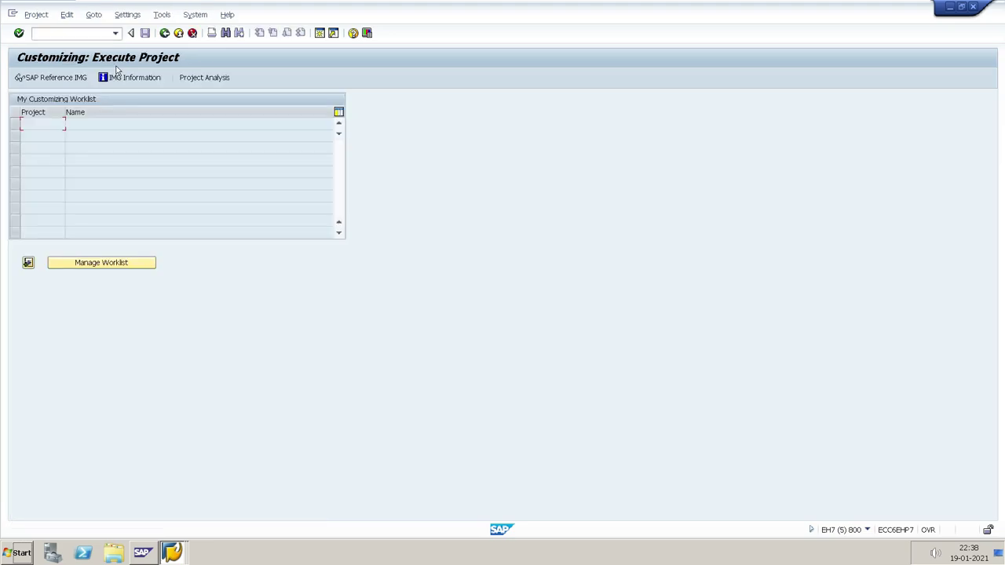
{"action": "left_click", "coordinate": [36, 80]}
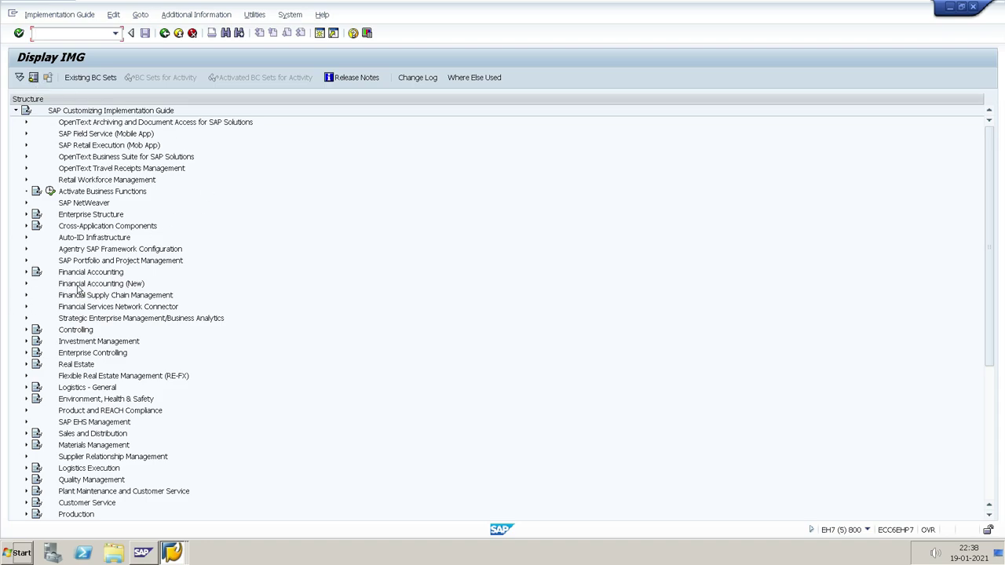
Open the Create Storage Location Automatically activity under Materials Management, Inventory Management and Physical Inventory, Goods Receipt.
{"action": "left_click", "coordinate": [27, 446]}
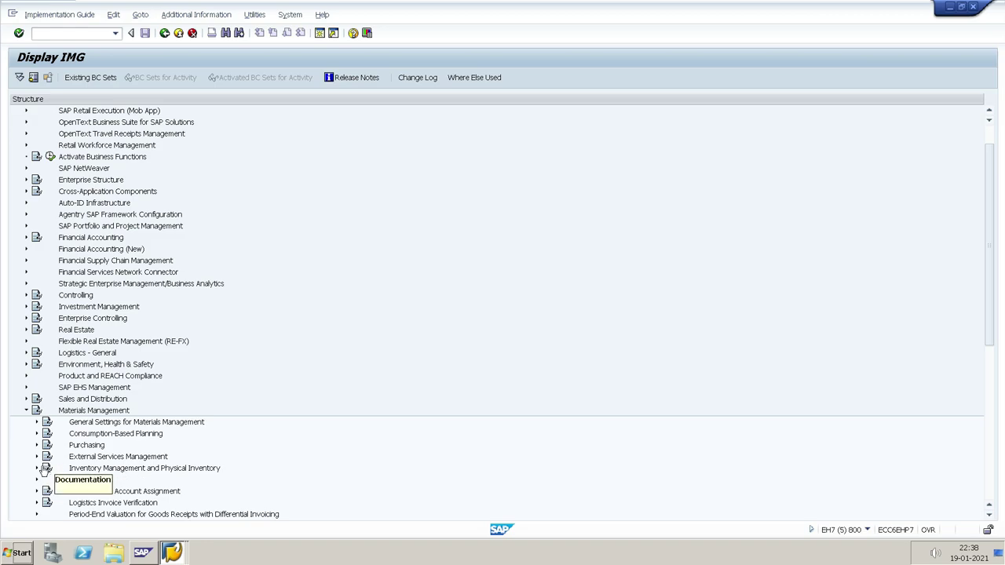
{"action": "left_click", "coordinate": [37, 469]}
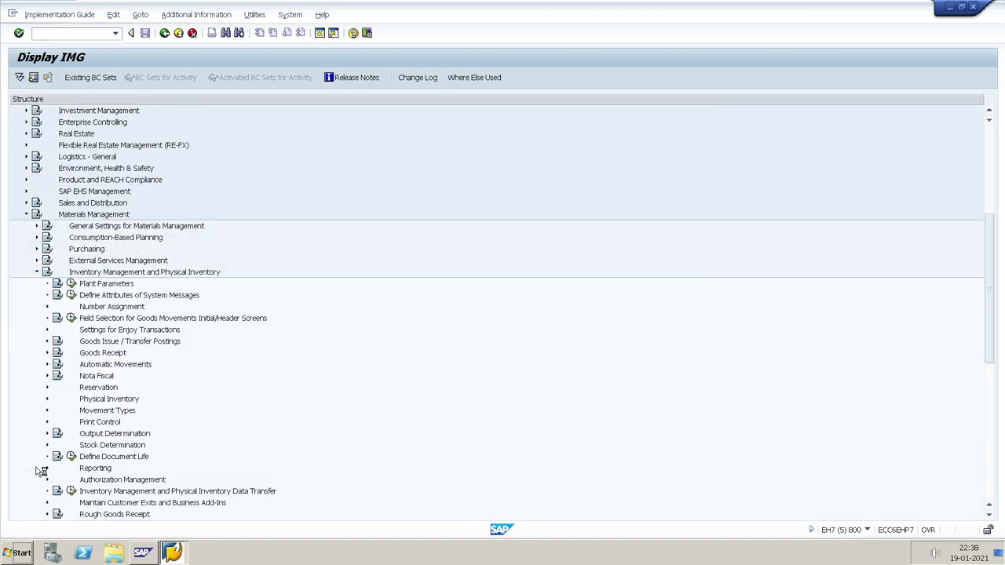
{"action": "left_click", "coordinate": [47, 352]}
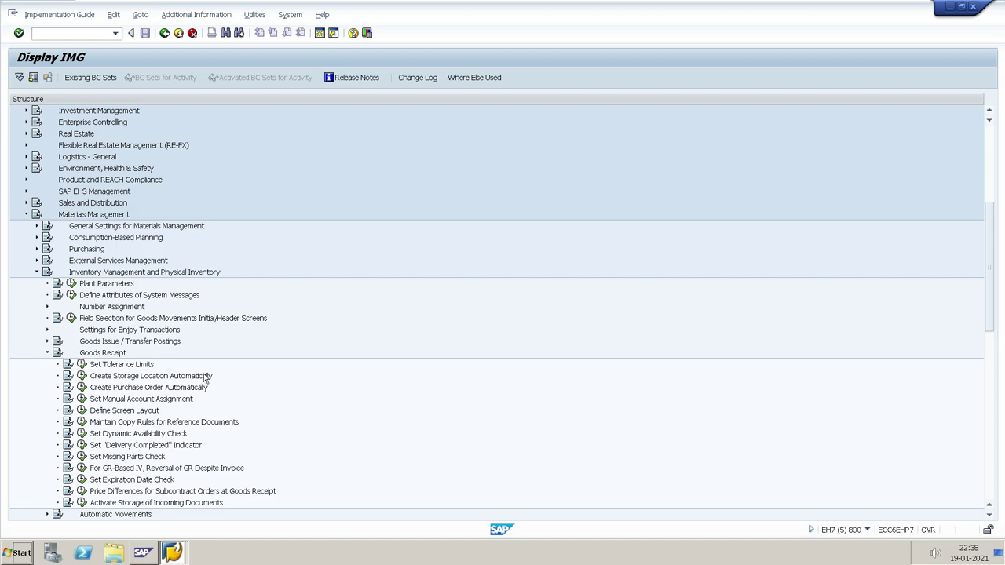
{"action": "left_click", "coordinate": [82, 377]}
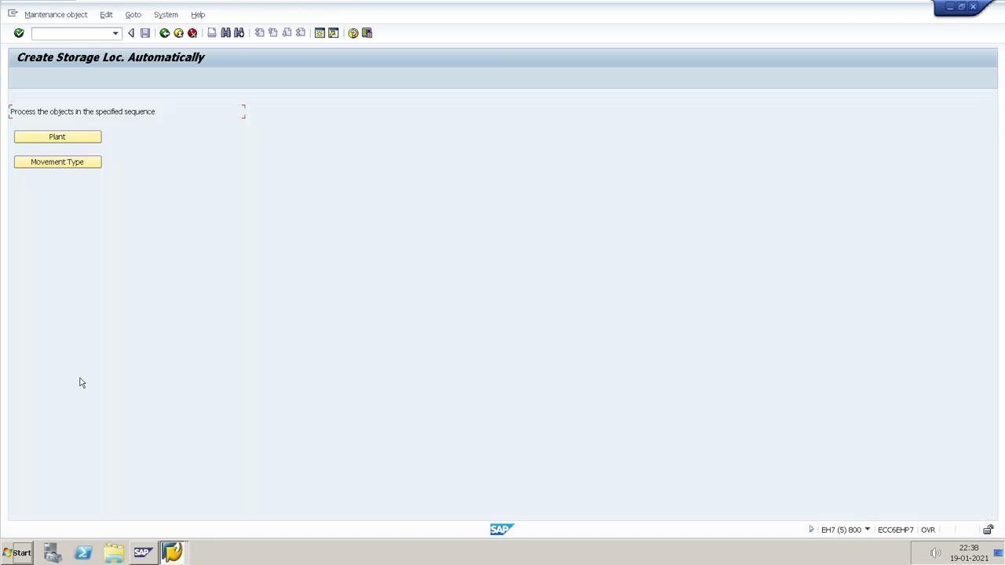
Enable automatic storage location creation for plant KUP1, save it and return to the activity overview.
{"action": "left_click", "coordinate": [69, 139]}
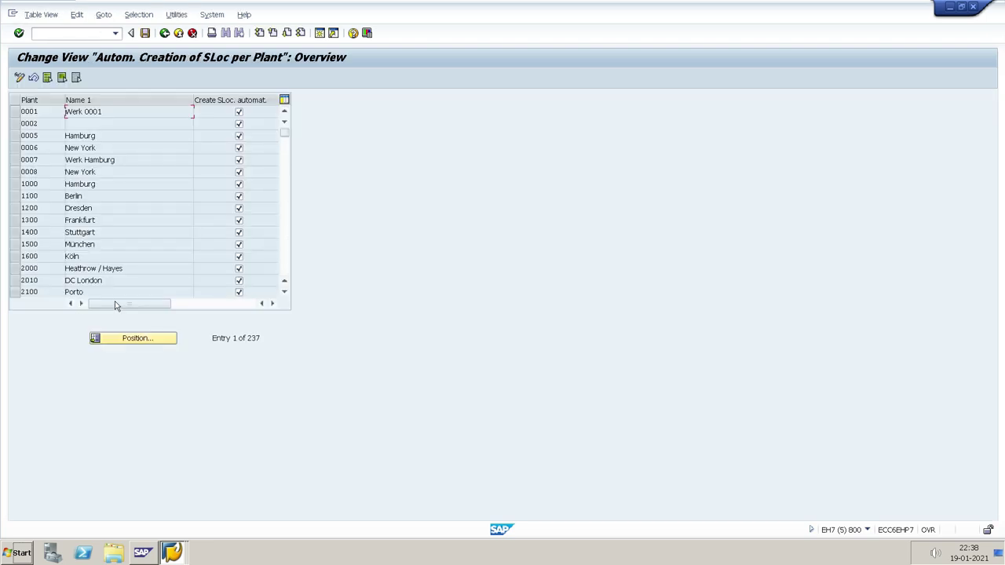
{"action": "left_click", "coordinate": [131, 340]}
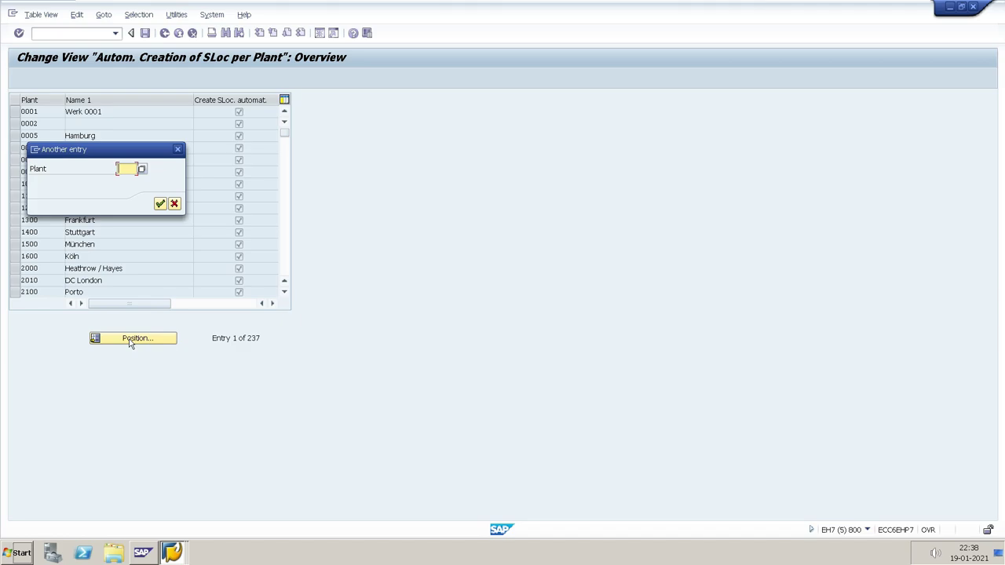
{"action": "type", "text": "KUP1"}
{"action": "key", "text": "Return"}
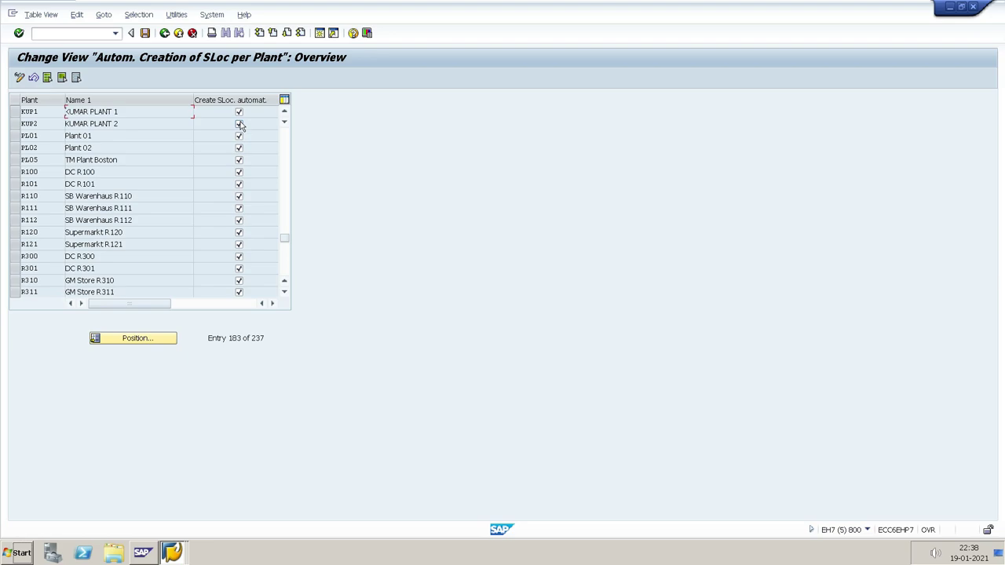
{"action": "left_click", "coordinate": [145, 33]}
{"action": "left_click", "coordinate": [164, 33]}
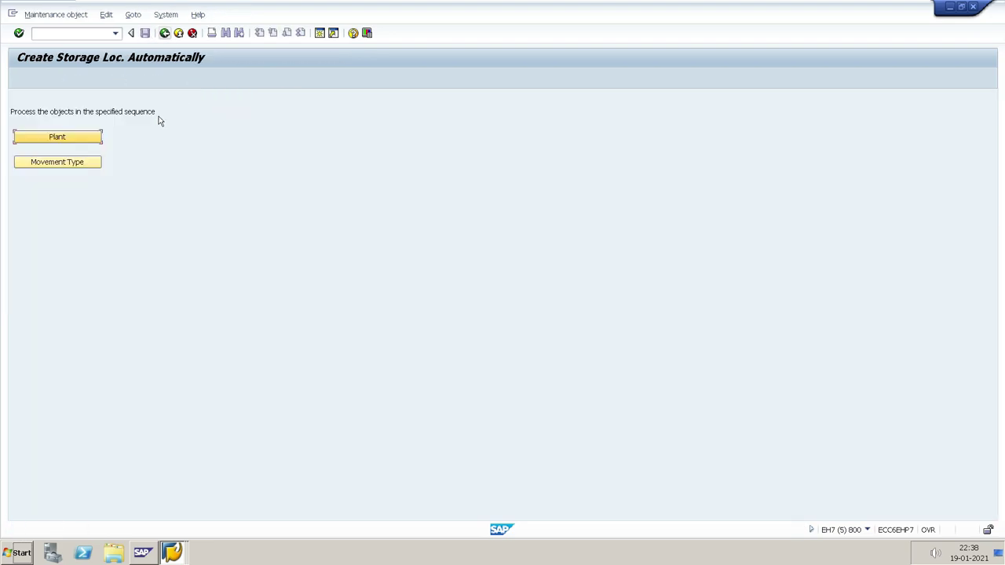
Enable automatic storage location creation for movement type 101 and save it in the proposed customizing request.
{"action": "left_click", "coordinate": [57, 162]}
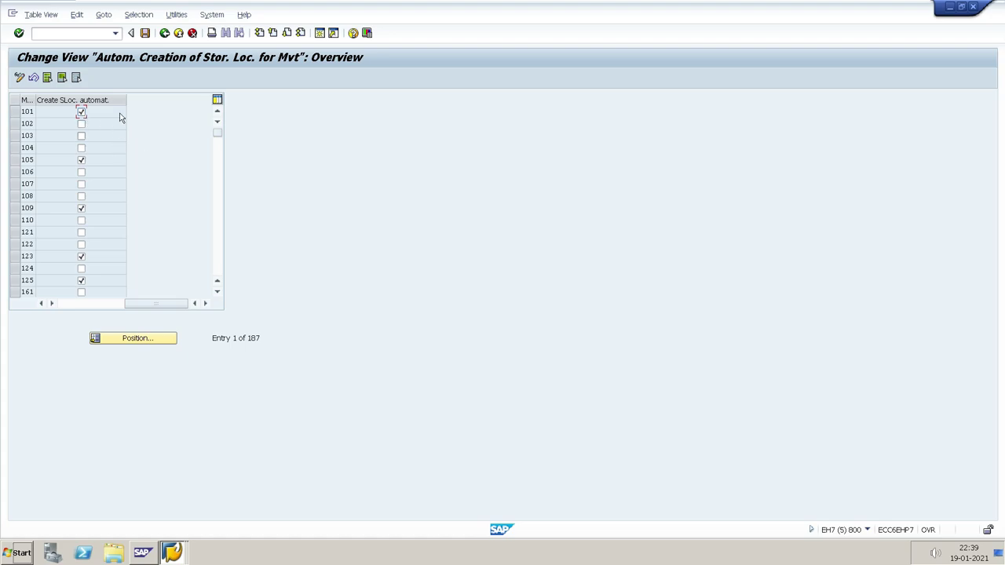
{"action": "left_click", "coordinate": [145, 34]}
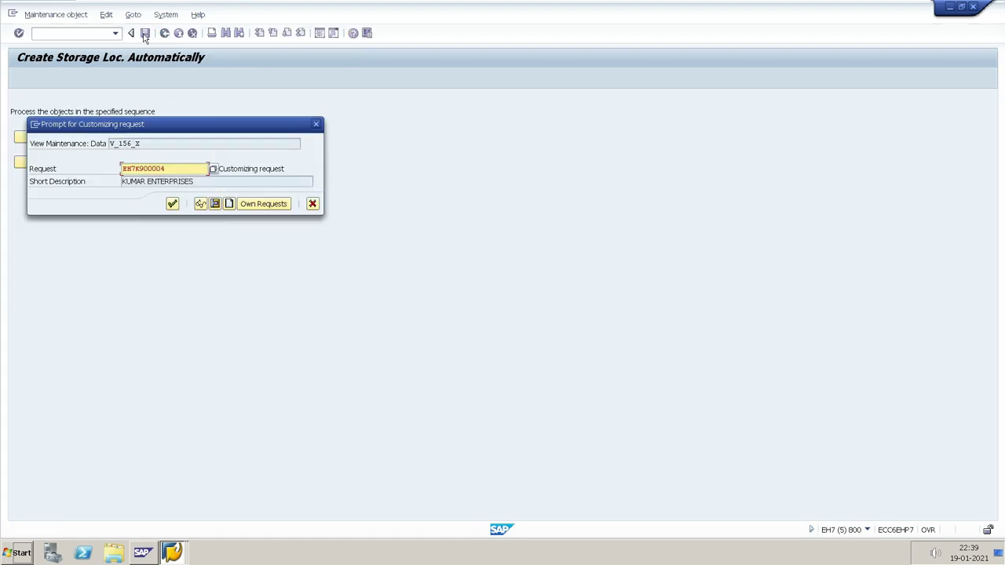
{"action": "left_click", "coordinate": [172, 205]}
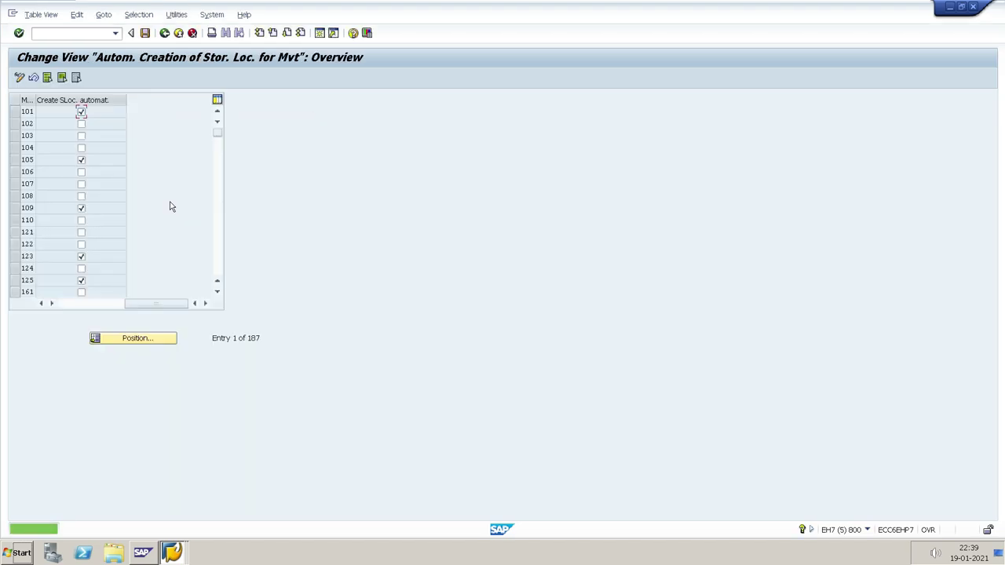
Switch back to the goods receipt session, restart MIGO and load the BASKET purchase order again with movement type 101.
{"action": "key", "text": "alt+Tab"}
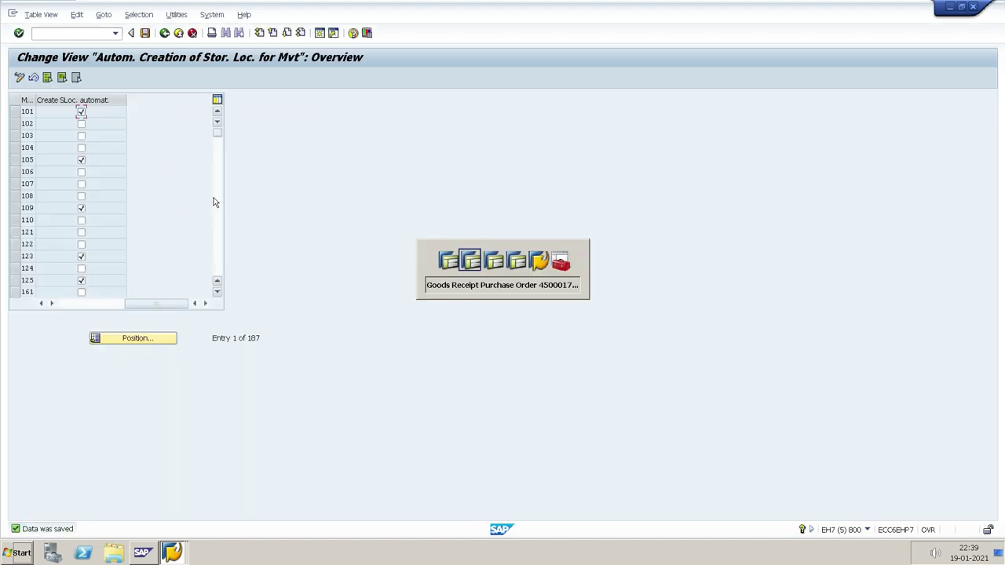
{"action": "left_click", "coordinate": [69, 33]}
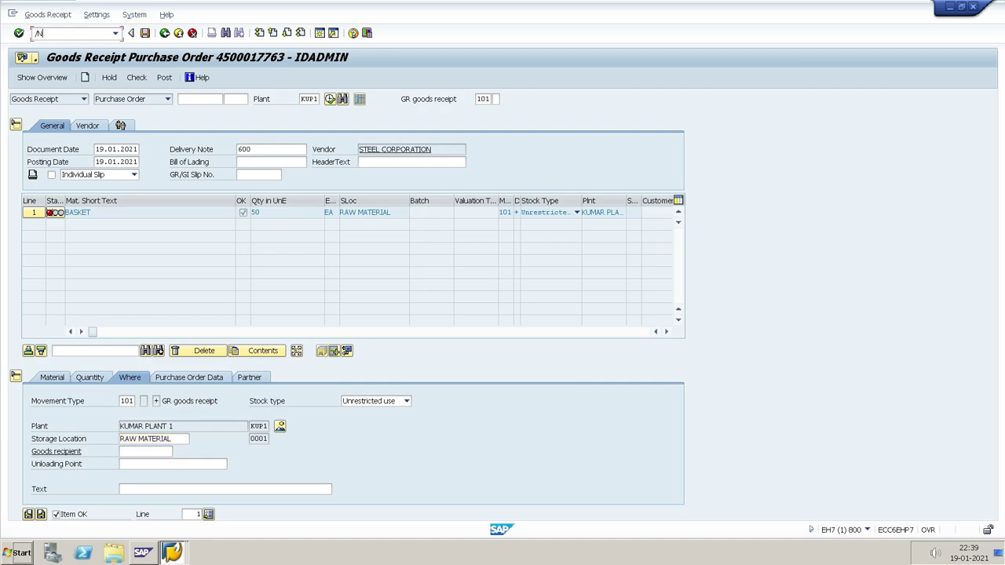
{"action": "key", "text": "Return"}
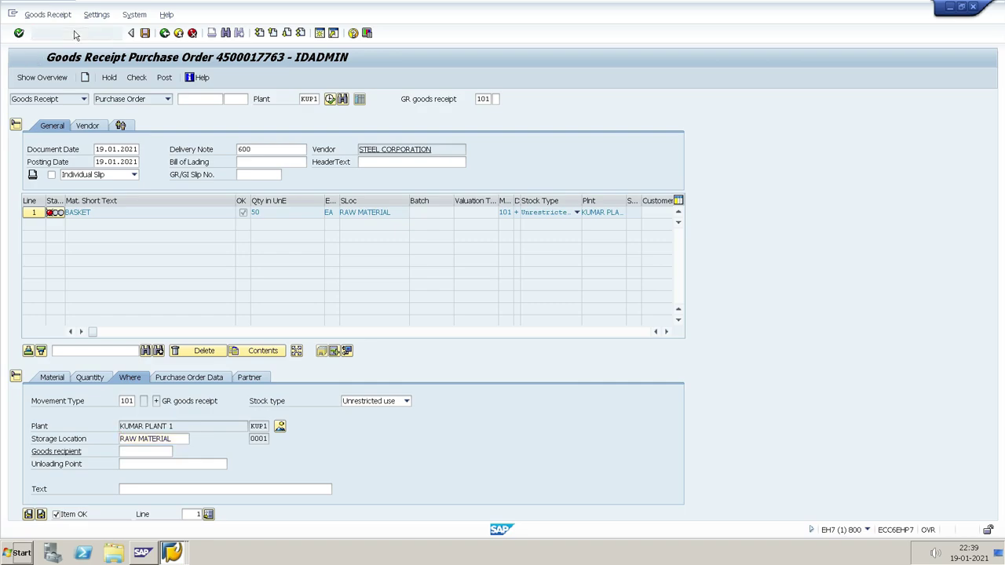
{"action": "key", "text": "Down"}
{"action": "key", "text": "Down"}
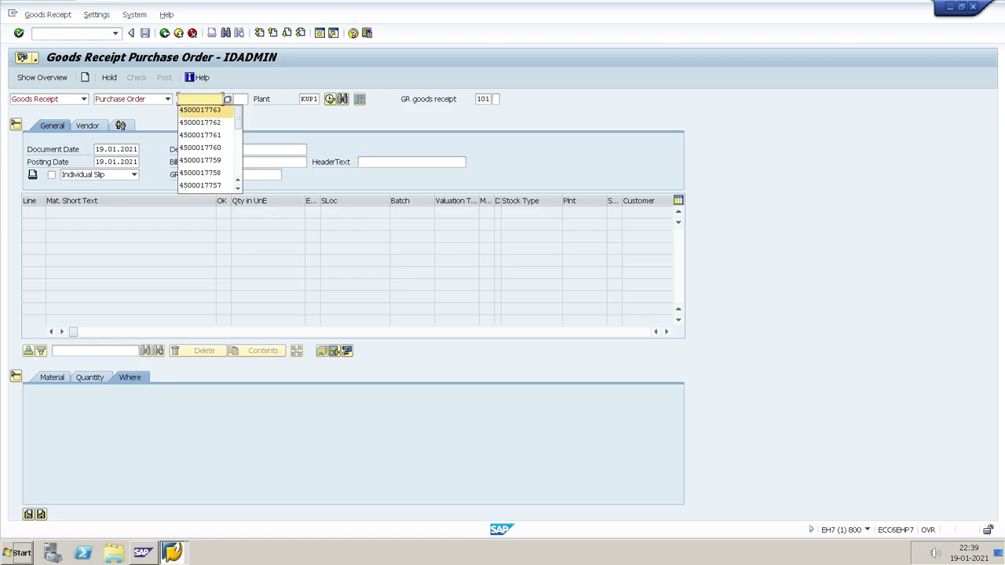
{"action": "key", "text": "Return"}
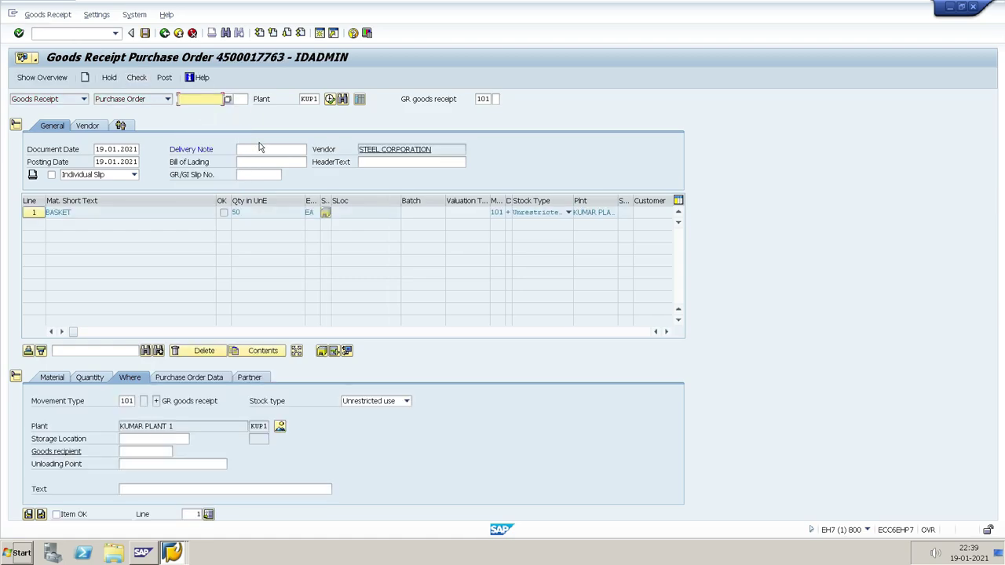
Enter 600 as the delivery note of the new goods receipt.
{"action": "left_click", "coordinate": [261, 149]}
{"action": "key", "text": "Down"}
{"action": "key", "text": "Down"}
{"action": "key", "text": "Return"}
Review the BASKET item's quantity, mark the item as OK and check the goods receipt.
{"action": "left_click", "coordinate": [90, 379]}
{"action": "left_click", "coordinate": [74, 514]}
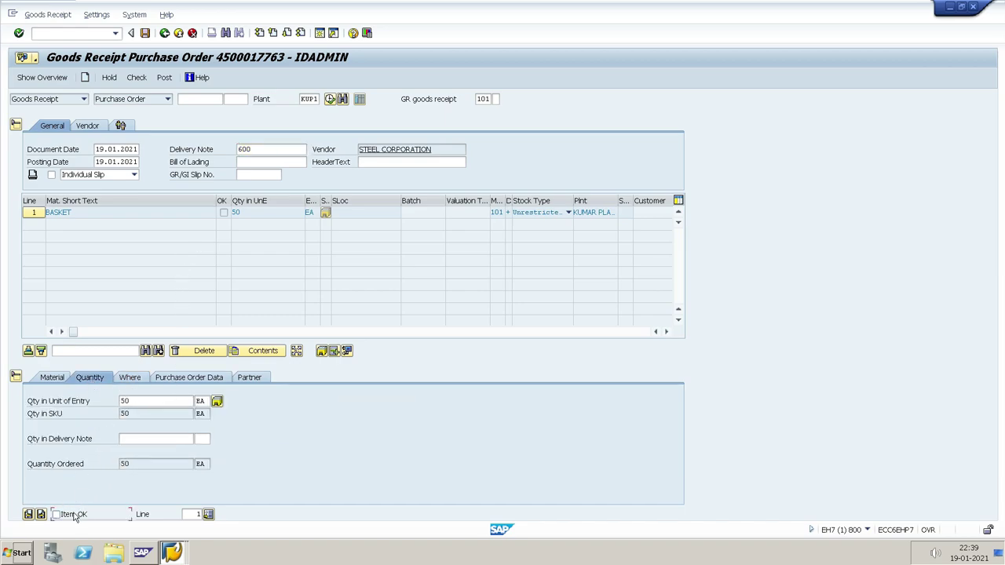
{"action": "left_click", "coordinate": [133, 82]}
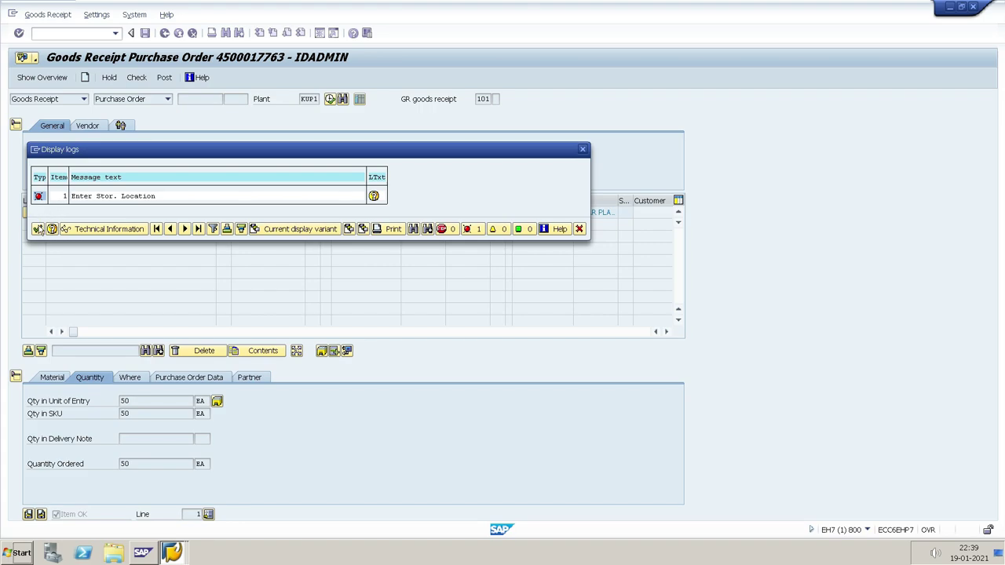
{"action": "left_click", "coordinate": [39, 230]}
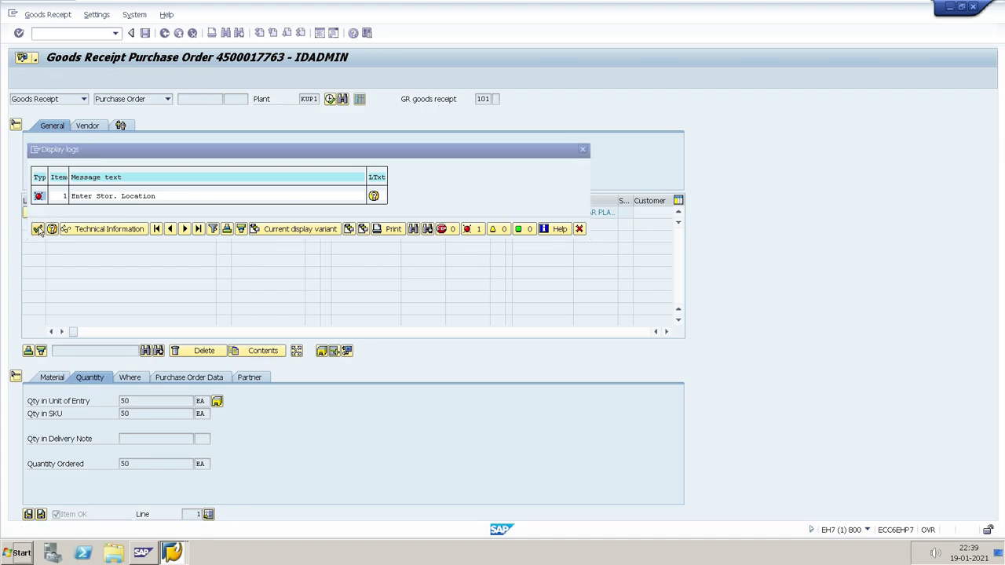
Set the BASKET item's storage location to 0001 and check the goods receipt again.
{"action": "left_click", "coordinate": [131, 379]}
{"action": "left_click", "coordinate": [154, 439]}
{"action": "type", "text": "0001"}
{"action": "key", "text": "Return"}
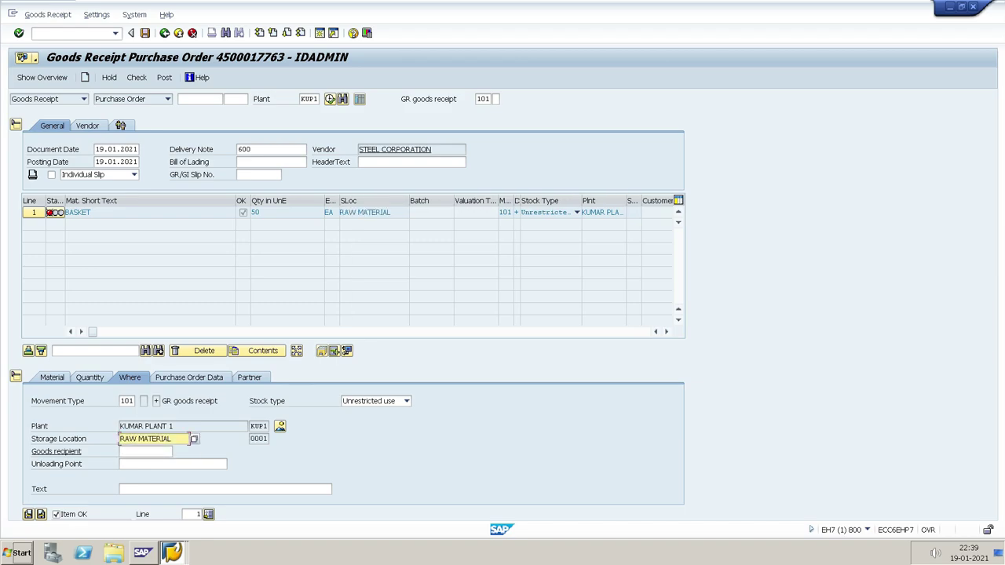
{"action": "left_click", "coordinate": [137, 80]}
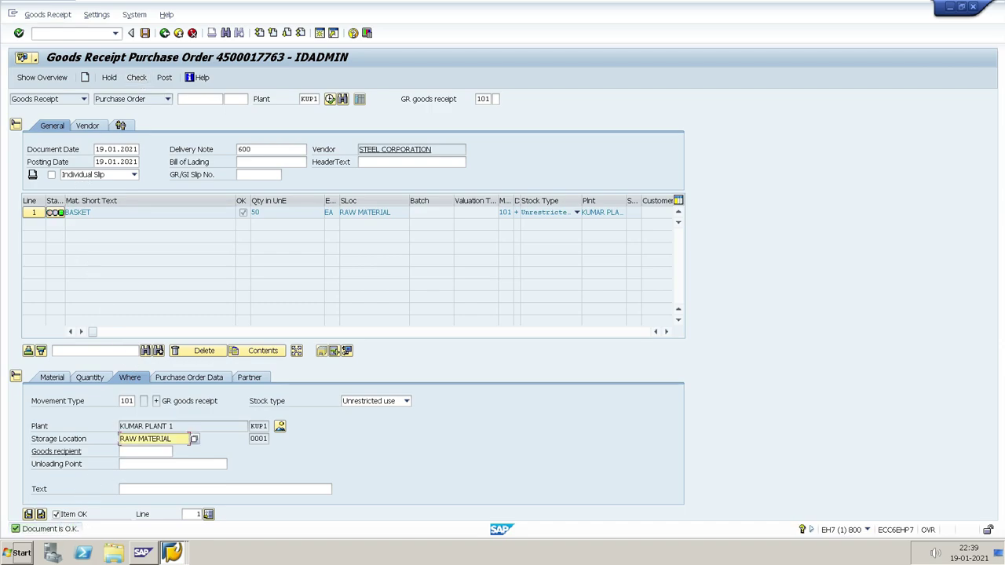
Post the goods receipt for the BASKET item.
{"action": "left_click", "coordinate": [259, 439]}
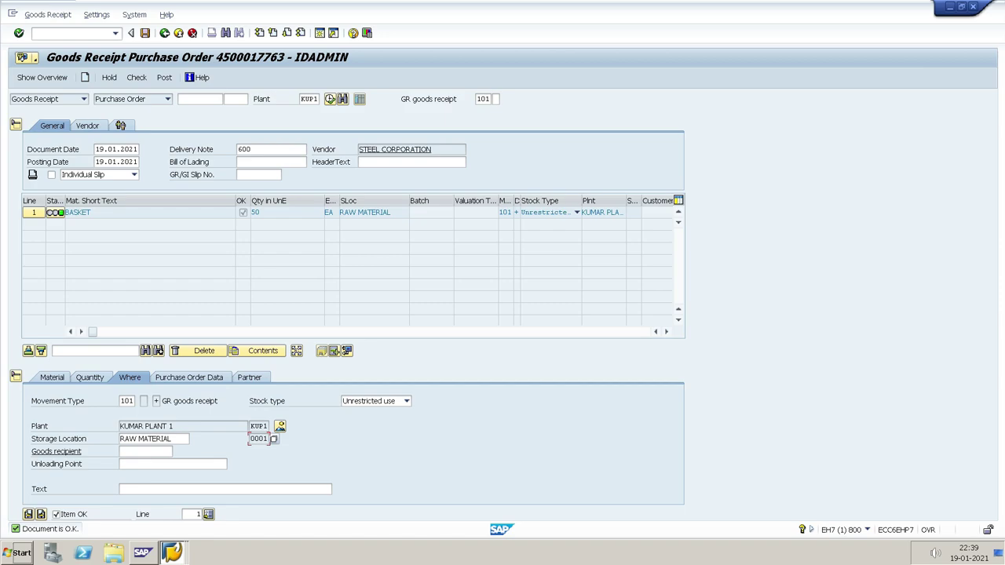
{"action": "left_click", "coordinate": [171, 80]}
{"action": "left_click", "coordinate": [165, 77]}
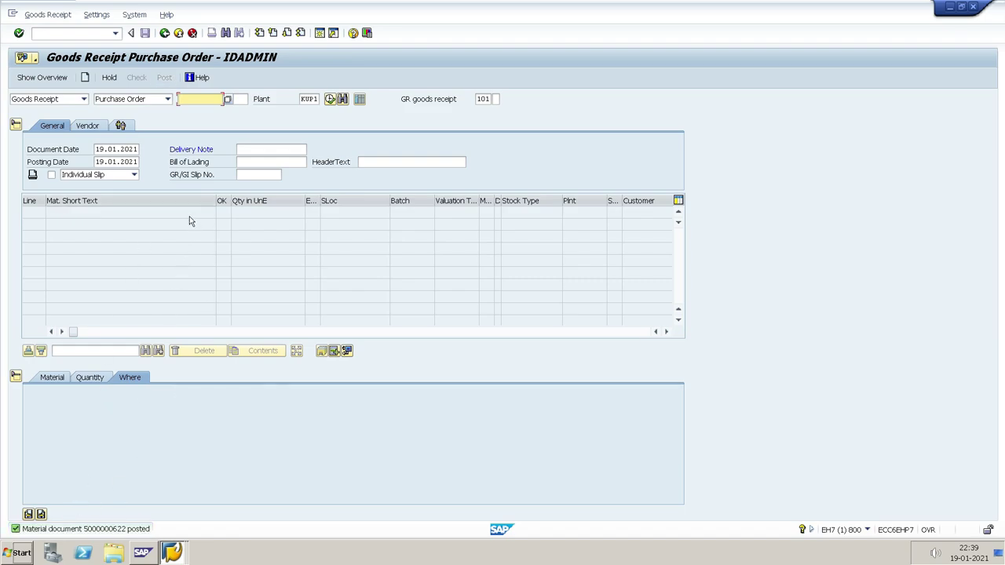
Return to the General Table Display session and load table MARD in place of MARC.
{"action": "key", "text": "alt+Tab"}
{"action": "key", "text": "alt+Tab"}
{"action": "key", "text": "alt+Tab"}
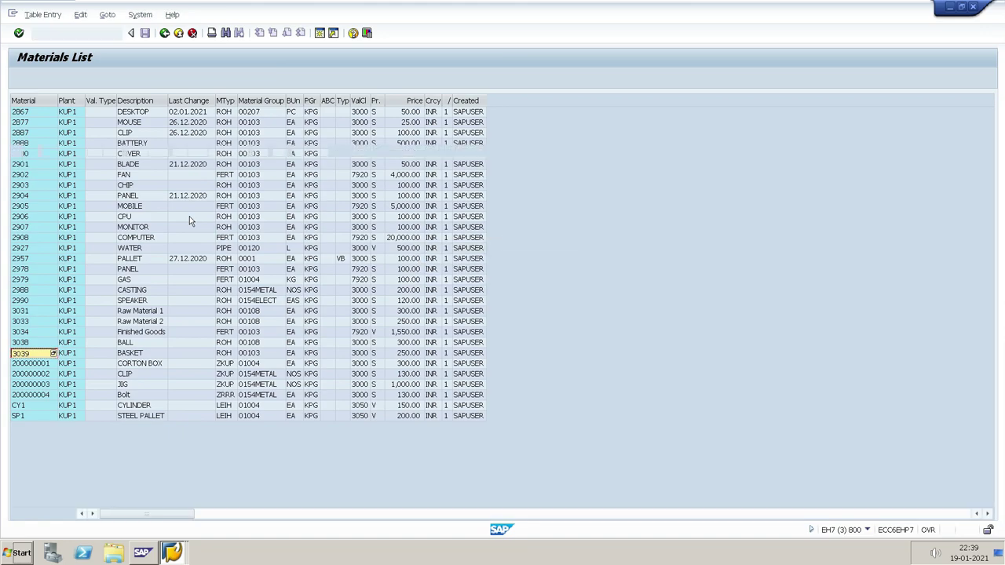
{"action": "left_click", "coordinate": [165, 33]}
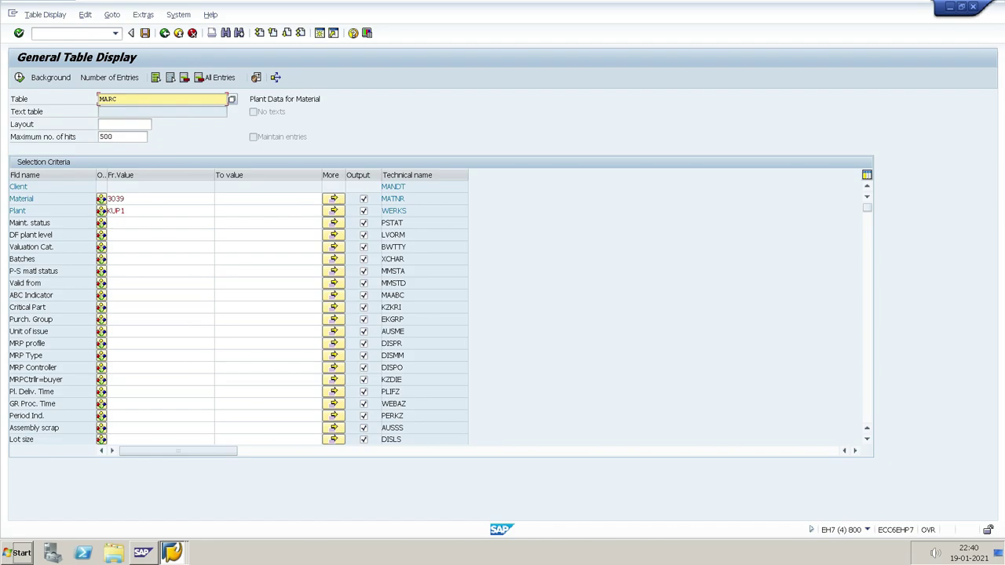
{"action": "right_click", "coordinate": [123, 101]}
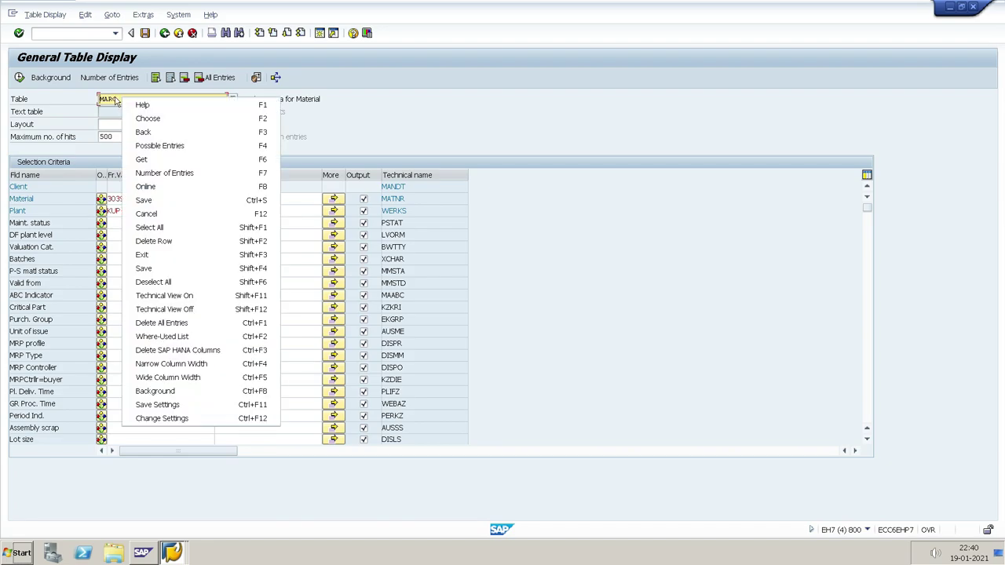
{"action": "left_click", "coordinate": [117, 100]}
{"action": "key", "text": "BackSpace"}
{"action": "type", "text": "D"}
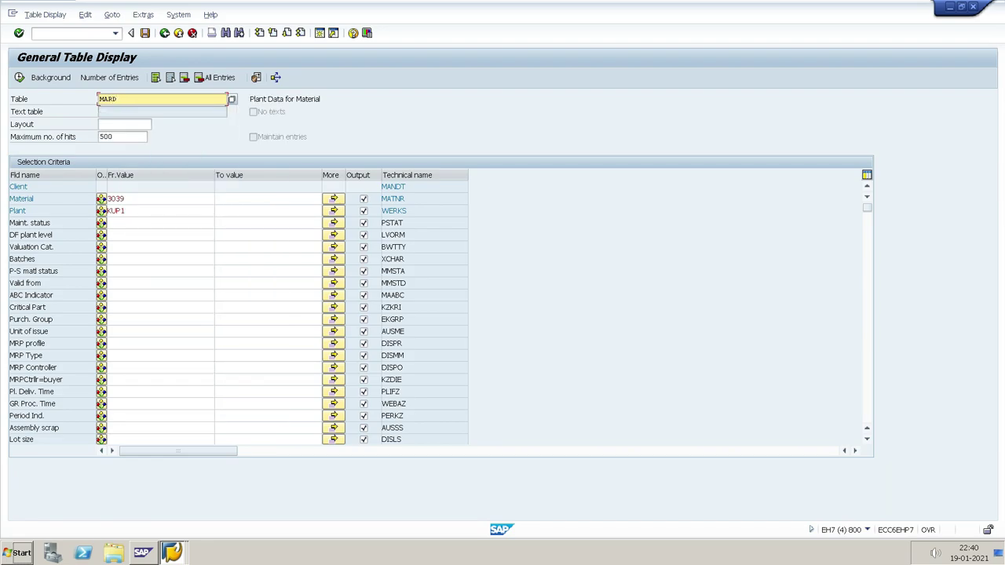
{"action": "key", "text": "Return"}
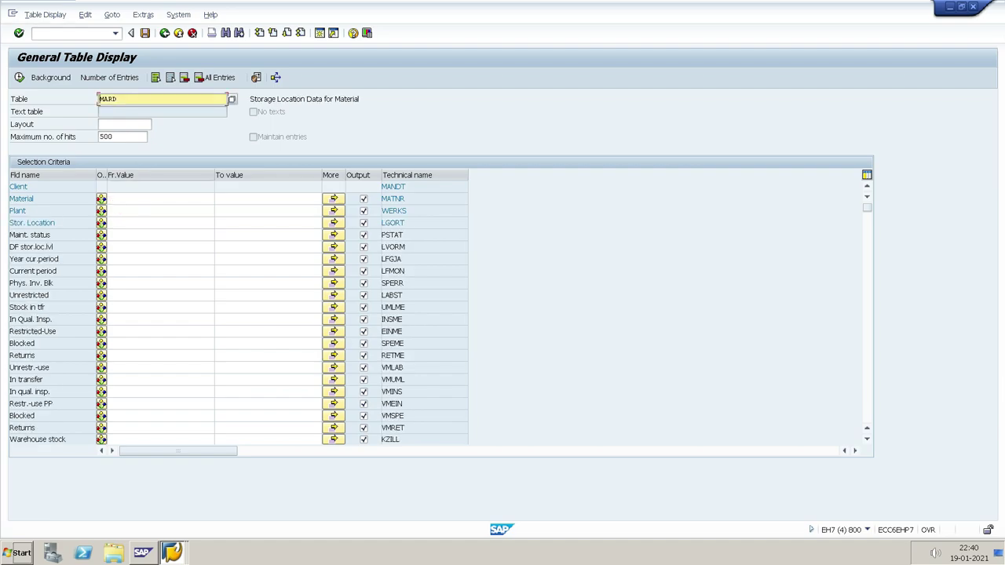
Display the MARD entries for material 3039 in plant KUP1, review the storage location and return to the selection.
{"action": "left_click", "coordinate": [108, 198]}
{"action": "type", "text": "3"}
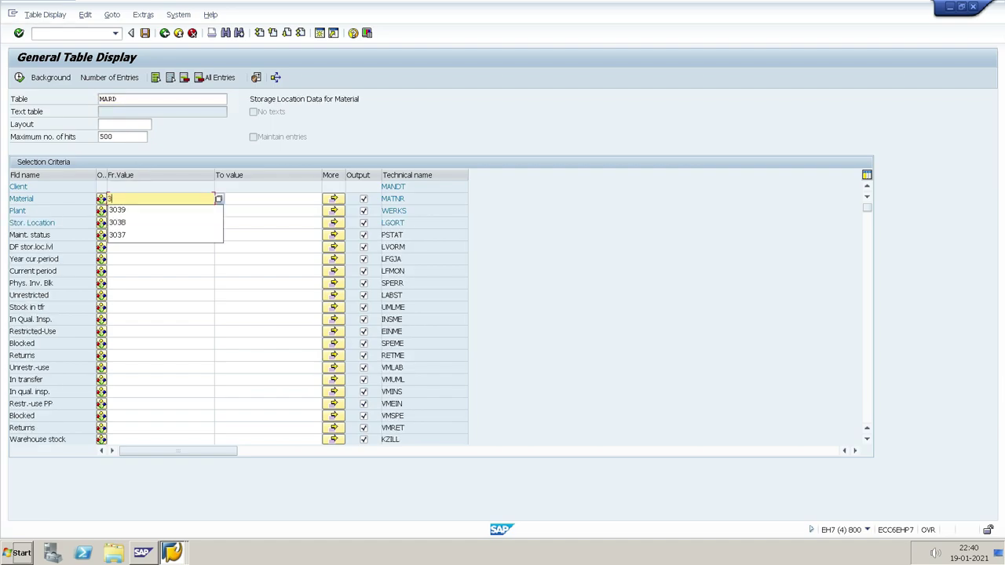
{"action": "key", "text": "Down"}
{"action": "key", "text": "Return"}
{"action": "left_click", "coordinate": [160, 210]}
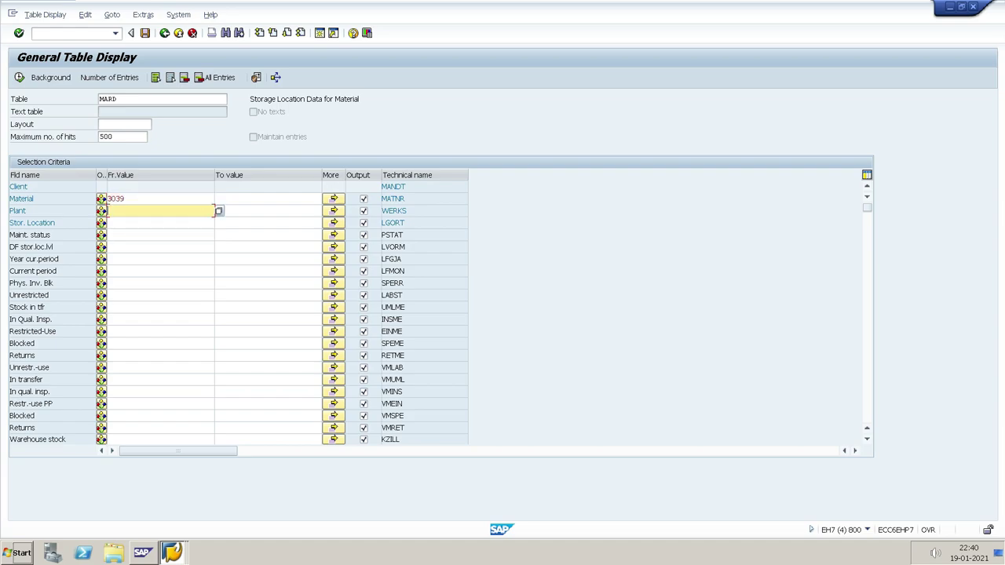
{"action": "type", "text": "KUP1"}
{"action": "left_click", "coordinate": [19, 77]}
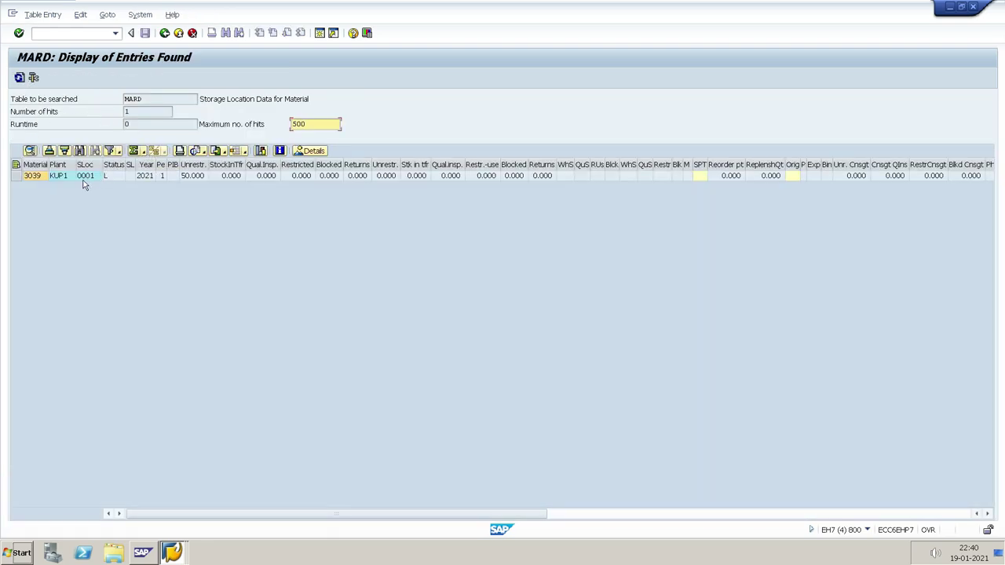
{"action": "left_click", "coordinate": [93, 177]}
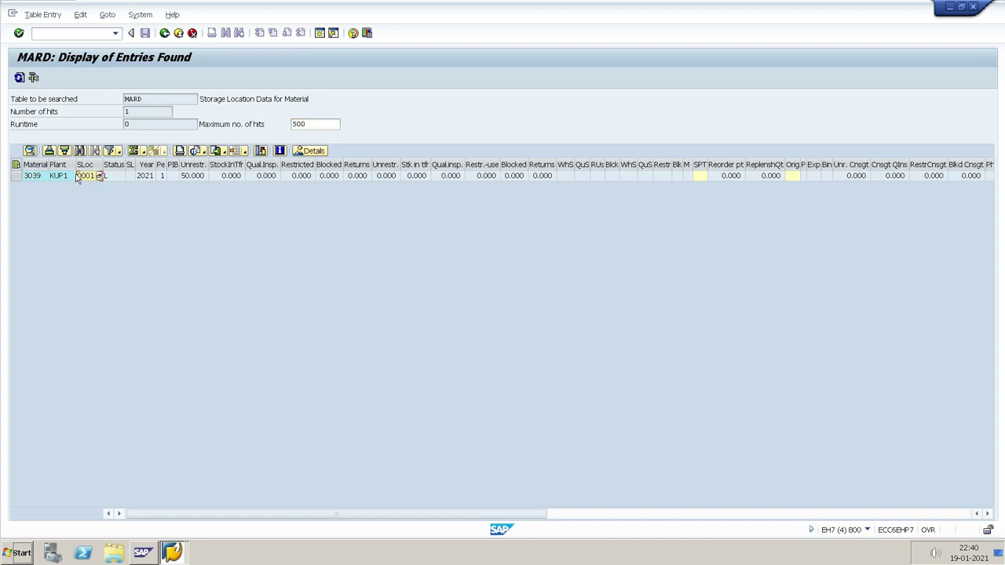
{"action": "left_click", "coordinate": [33, 177]}
{"action": "left_click", "coordinate": [164, 33]}
Leave the goods receipt and check material 3039's unrestricted stock by storage location in the MMBE stock overview.
{"action": "key", "text": "alt+Tab"}
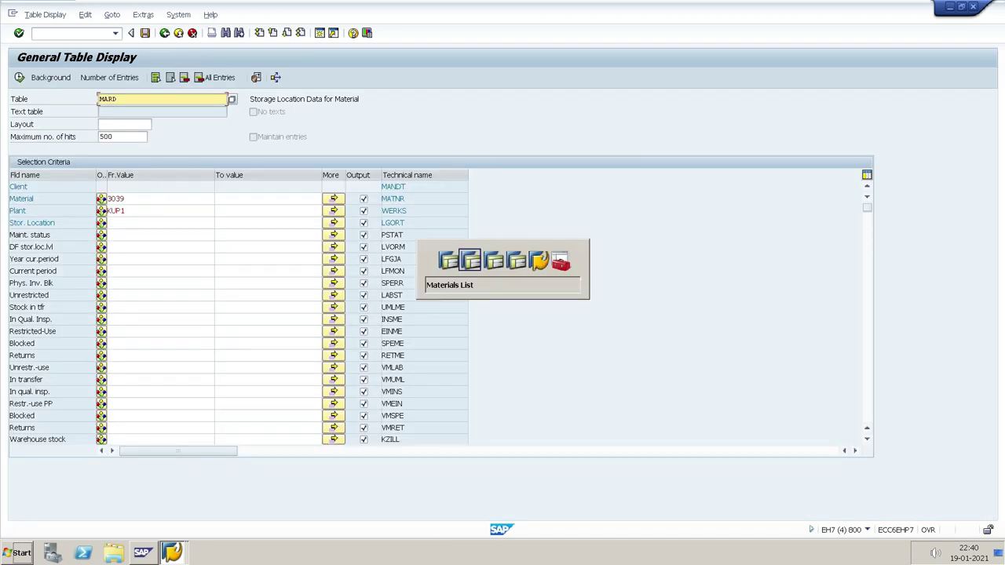
{"action": "key", "text": "alt+Tab"}
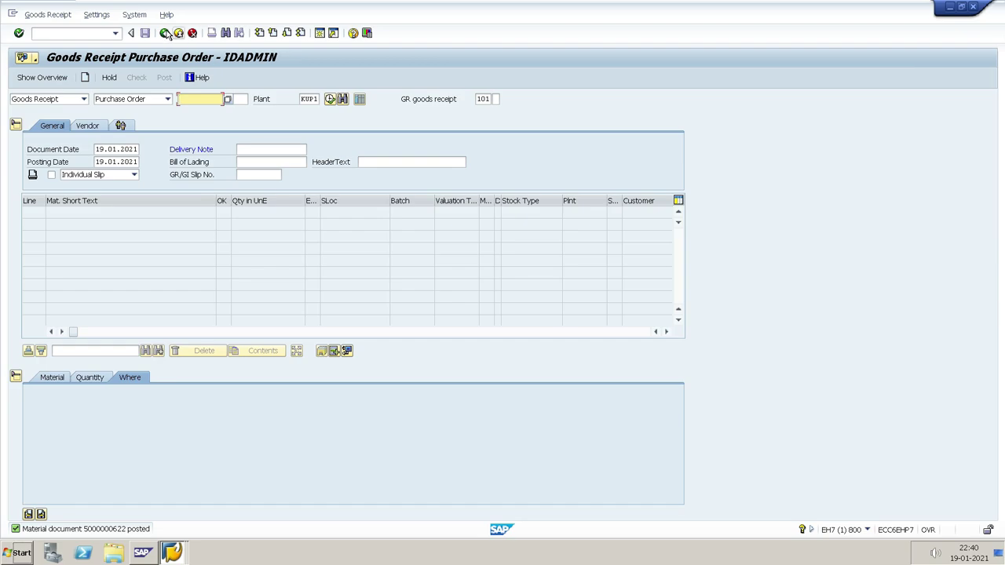
{"action": "left_click", "coordinate": [165, 33]}
{"action": "type", "text": "MMBE"}
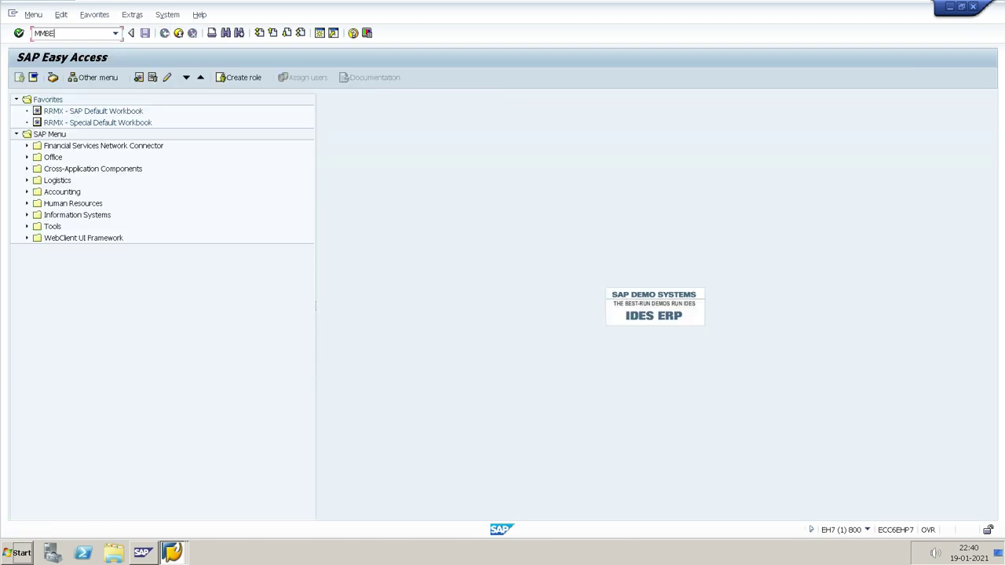
{"action": "key", "text": "Return"}
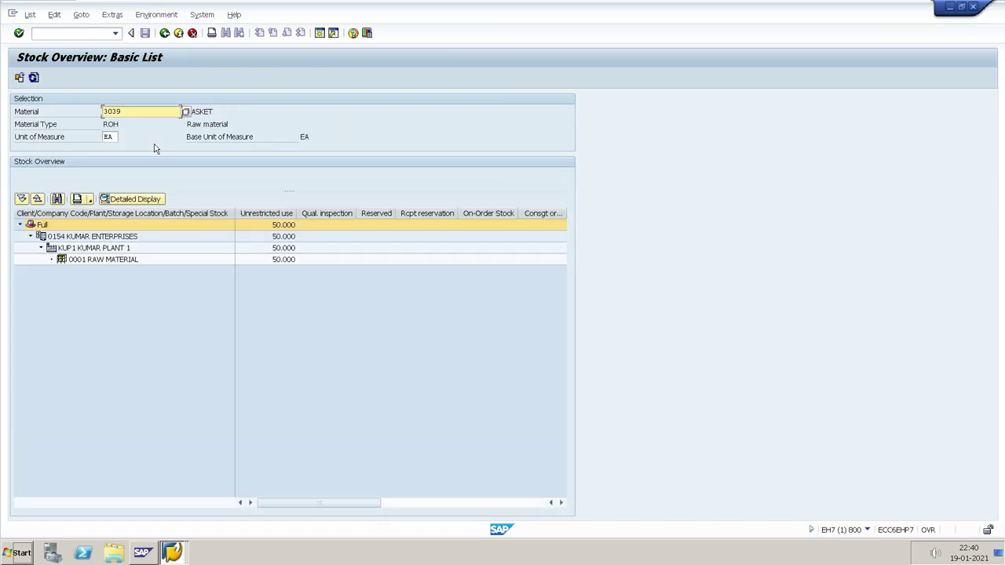
{"action": "left_click", "coordinate": [270, 263]}
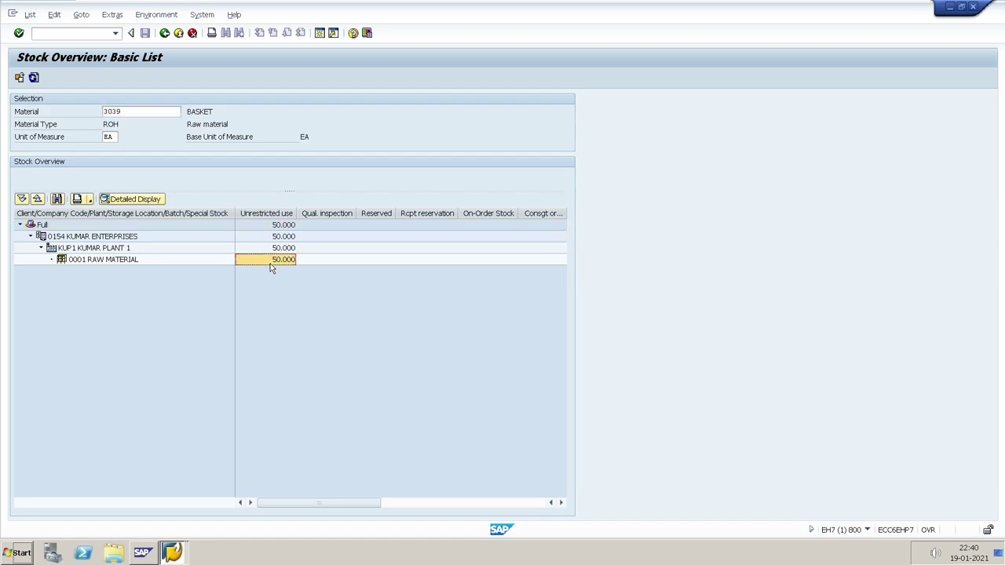
{"action": "left_click", "coordinate": [76, 261]}
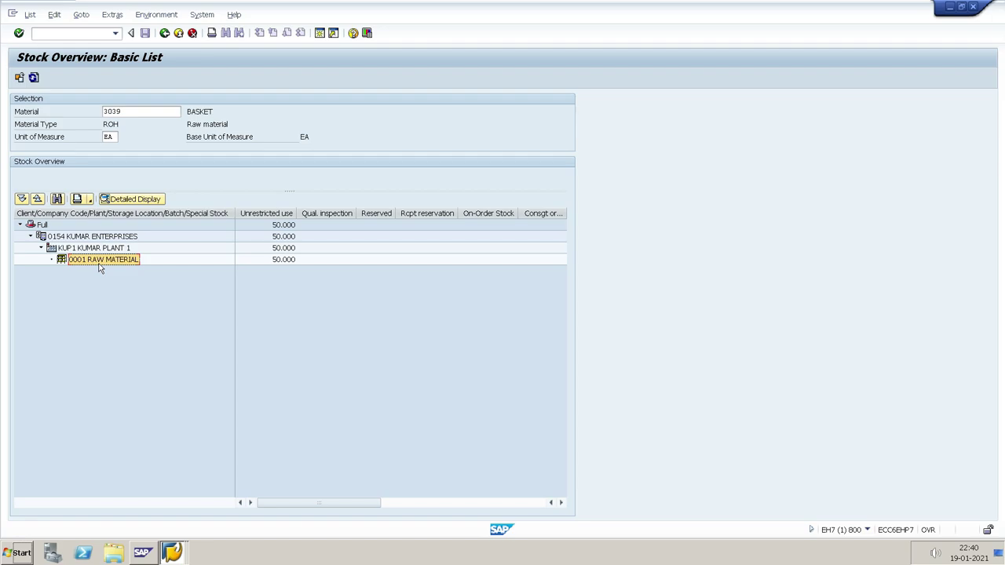
Leave the stock overview, open transaction MIGO and change the goods movement action to Transfer Posting.
{"action": "left_click", "coordinate": [164, 33]}
{"action": "left_click", "coordinate": [164, 33]}
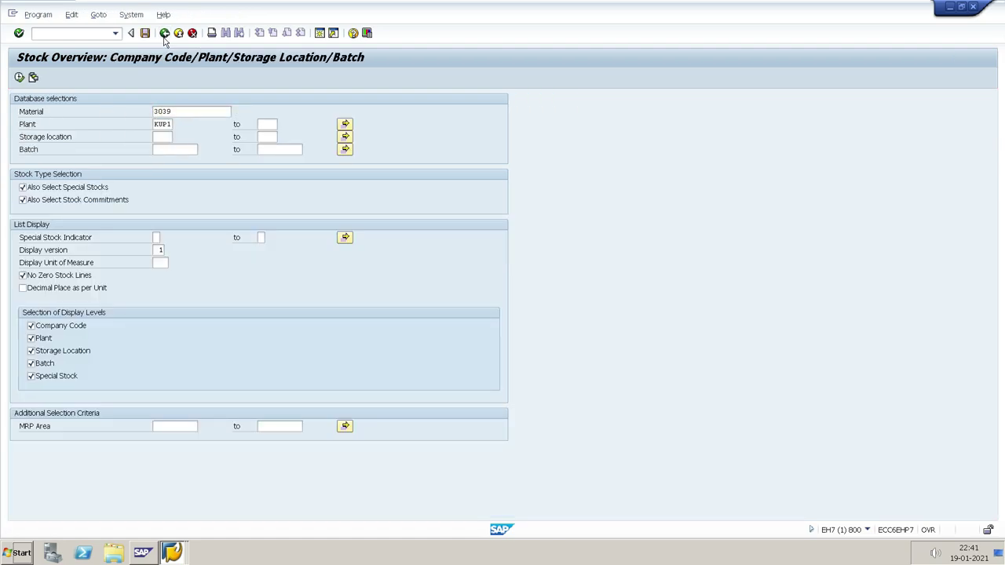
{"action": "type", "text": "MIG"}
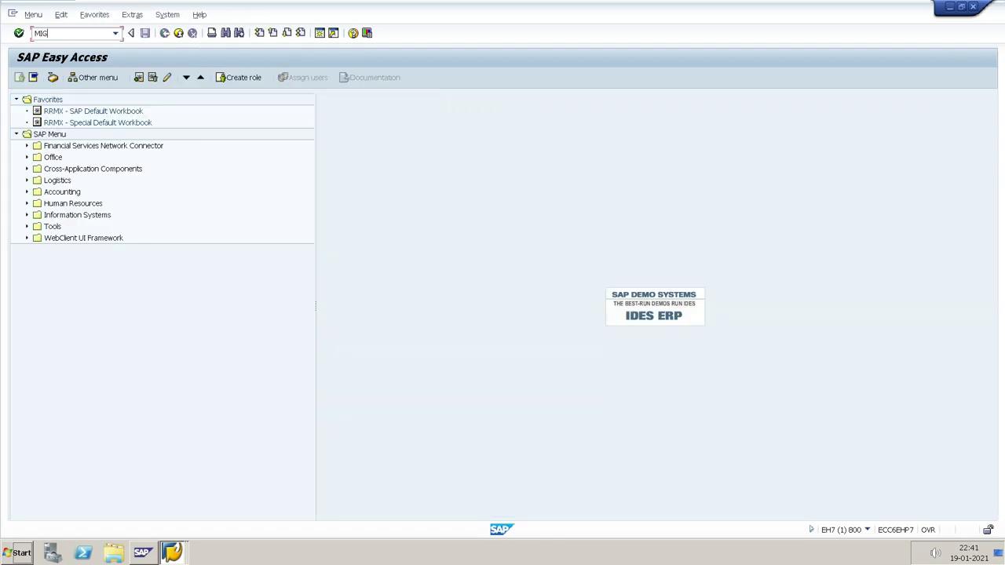
{"action": "key", "text": "Return"}
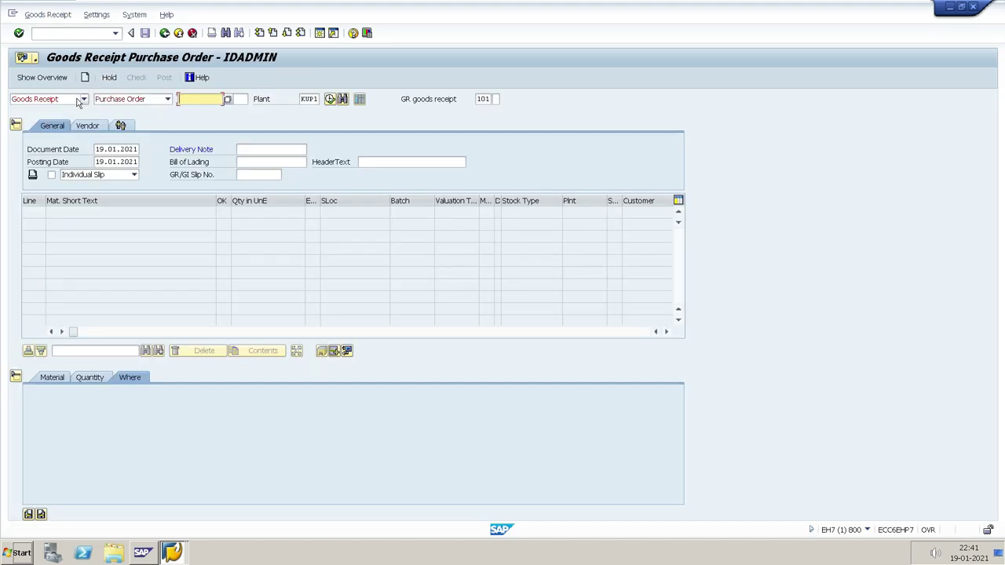
{"action": "left_click", "coordinate": [78, 99]}
{"action": "left_click", "coordinate": [56, 122]}
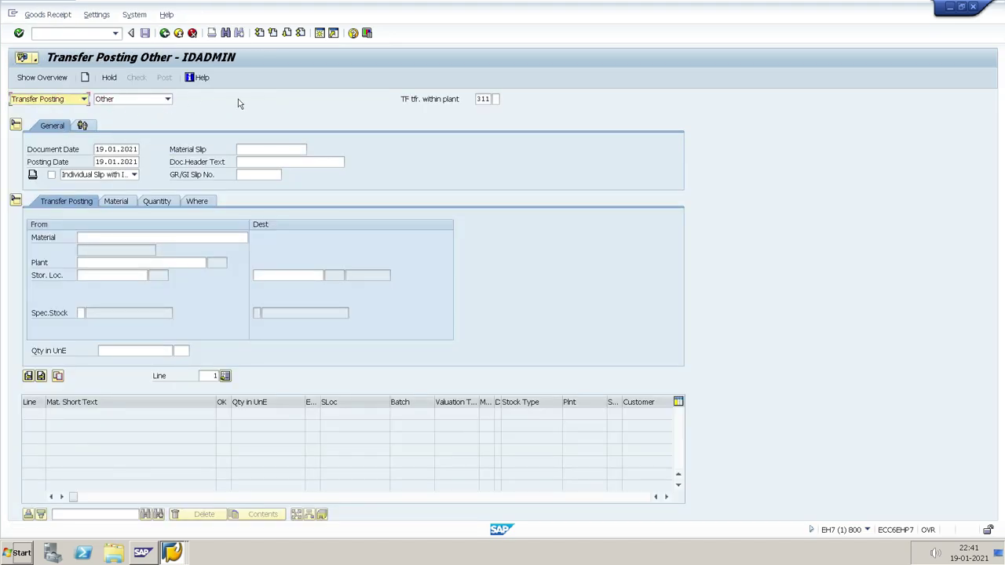
{"action": "left_click", "coordinate": [482, 100]}
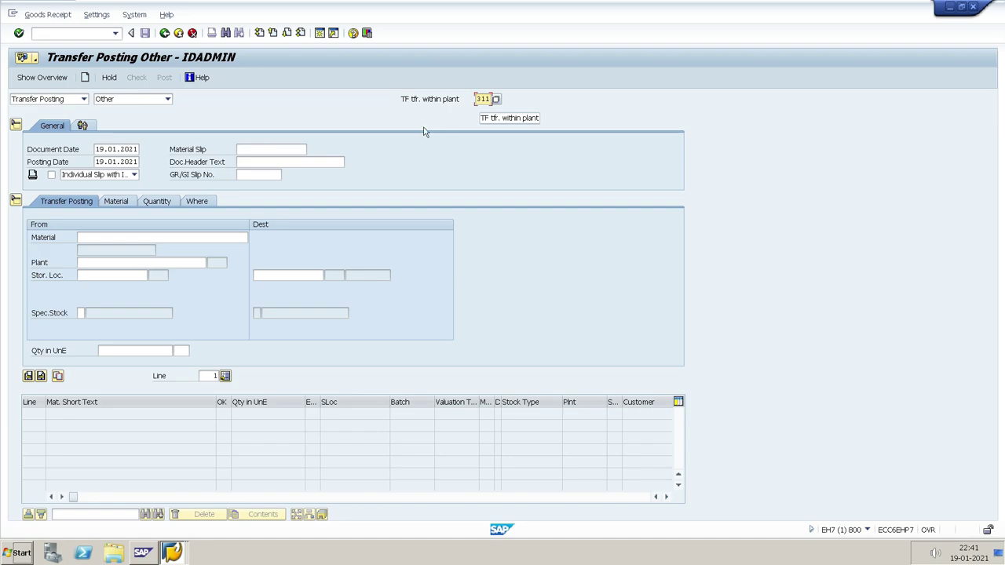
Copy BASKET's material number 3039 from the materials list into the transfer posting's source material.
{"action": "left_click", "coordinate": [192, 237]}
{"action": "key", "text": "ctrl+v"}
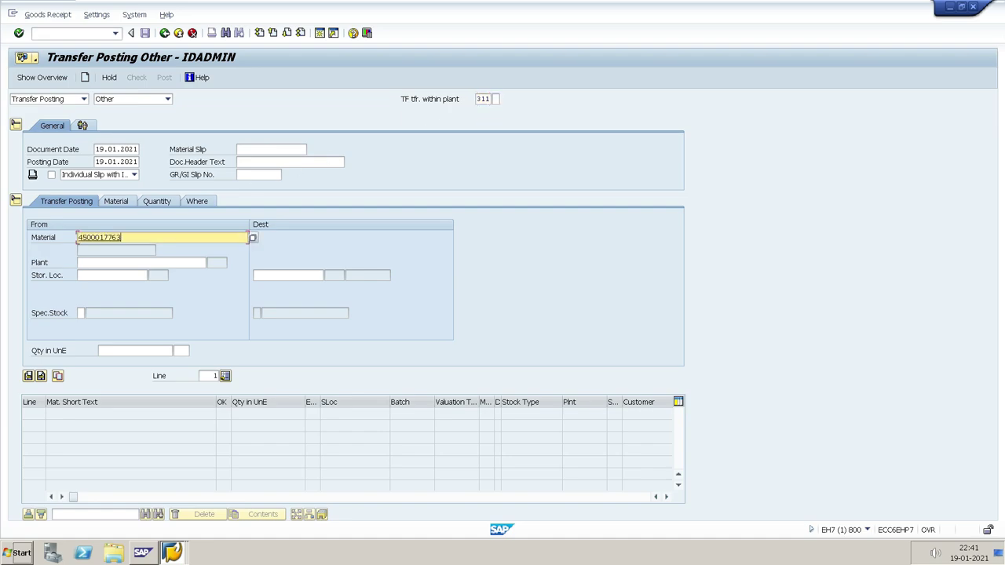
{"action": "key", "text": "alt+Tab"}
{"action": "key", "text": "alt+Tab"}
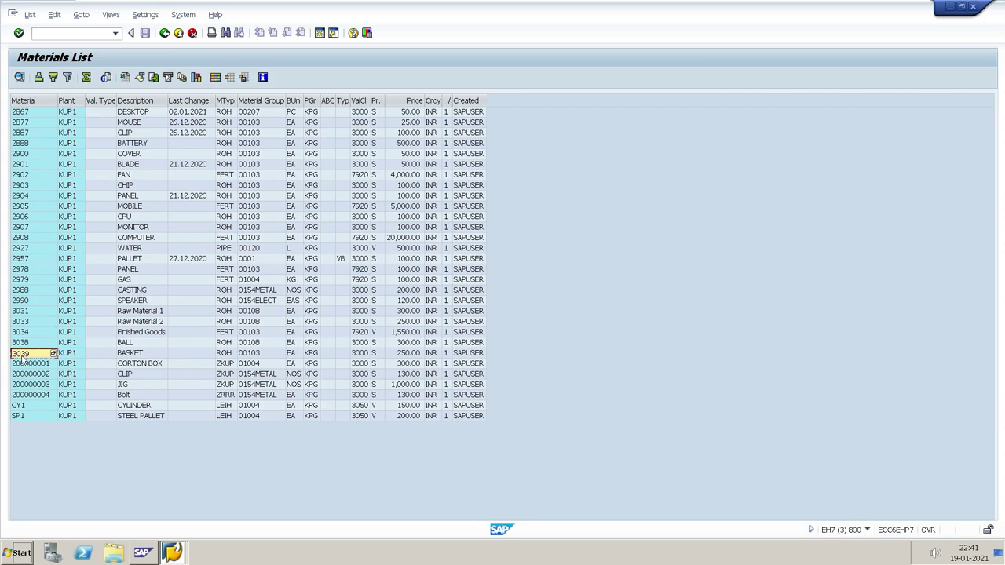
{"action": "left_click", "coordinate": [22, 357]}
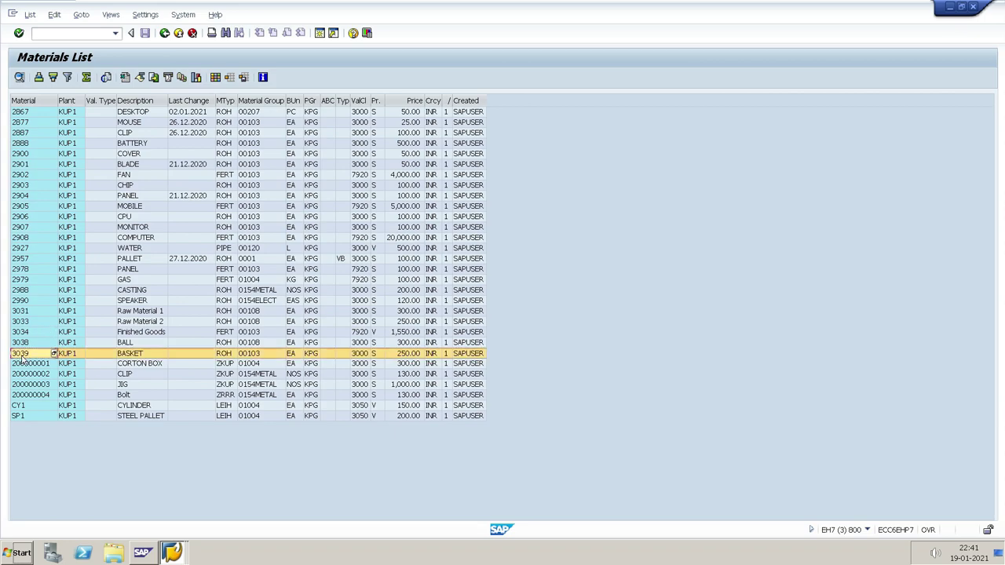
{"action": "key", "text": "ctrl+c"}
{"action": "key", "text": "alt+Tab"}
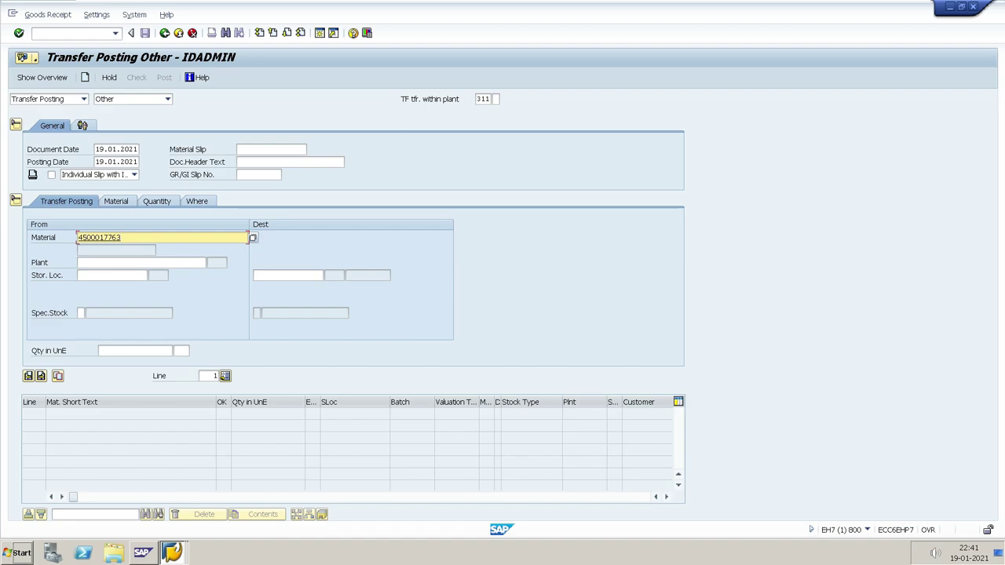
{"action": "key", "text": "ctrl+a"}
{"action": "key", "text": "ctrl+v"}
Set the transfer posting's source plant to KUP1 and source storage location to 0001.
{"action": "key", "text": "Tab"}
{"action": "type", "text": "kUP"}
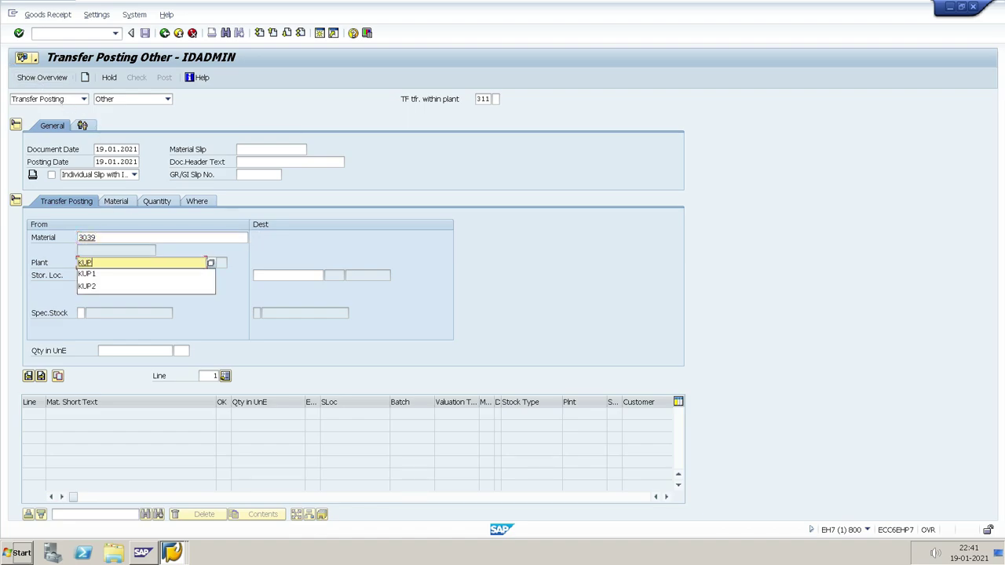
{"action": "type", "text": "1"}
{"action": "key", "text": "Tab"}
{"action": "type", "text": "0001"}
{"action": "key", "text": "Tab"}
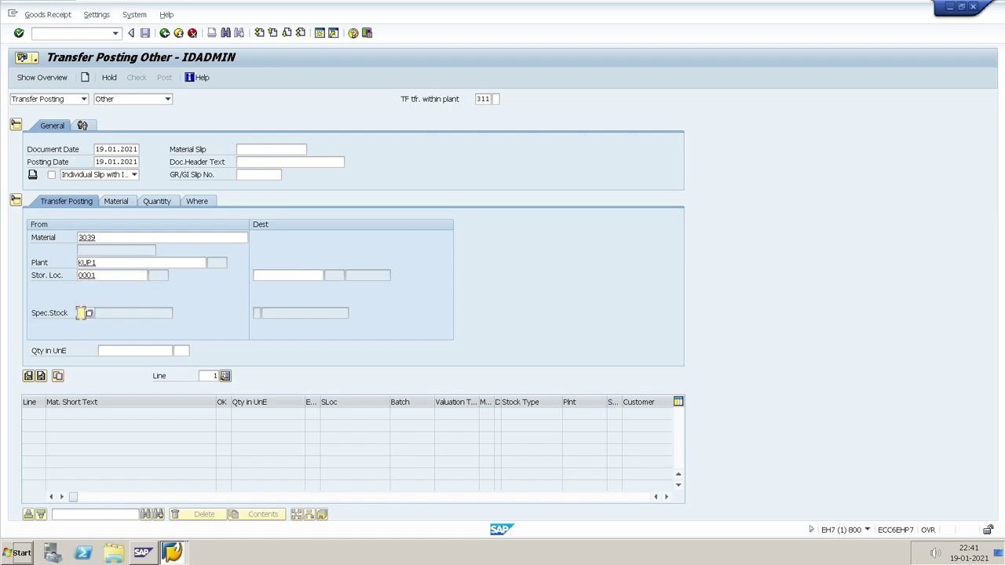
Set the destination storage location to 0002 and the transfer quantity to 10 EA.
{"action": "left_click", "coordinate": [322, 275]}
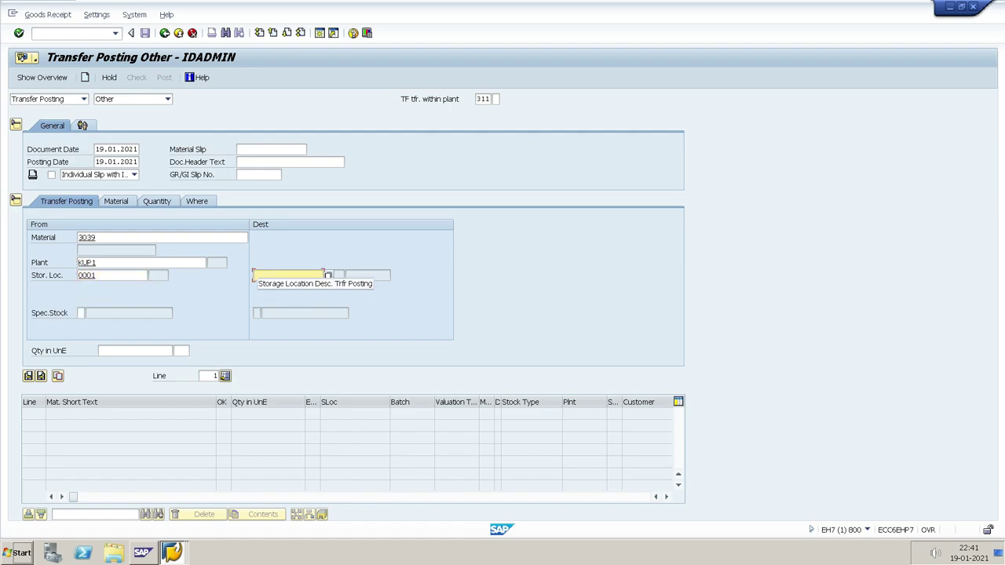
{"action": "type", "text": "0002"}
{"action": "key", "text": "Return"}
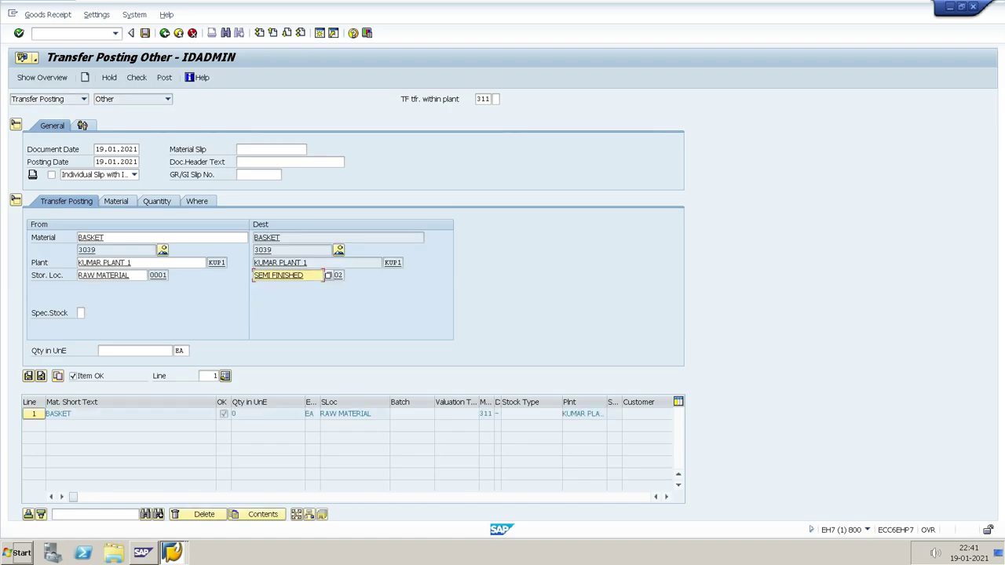
{"action": "type", "text": "10"}
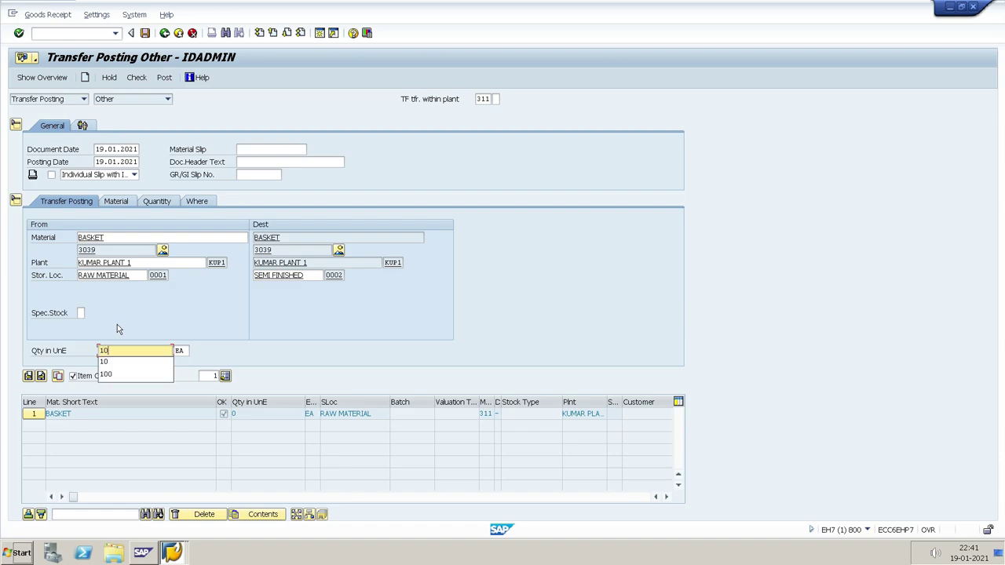
{"action": "key", "text": "Return"}
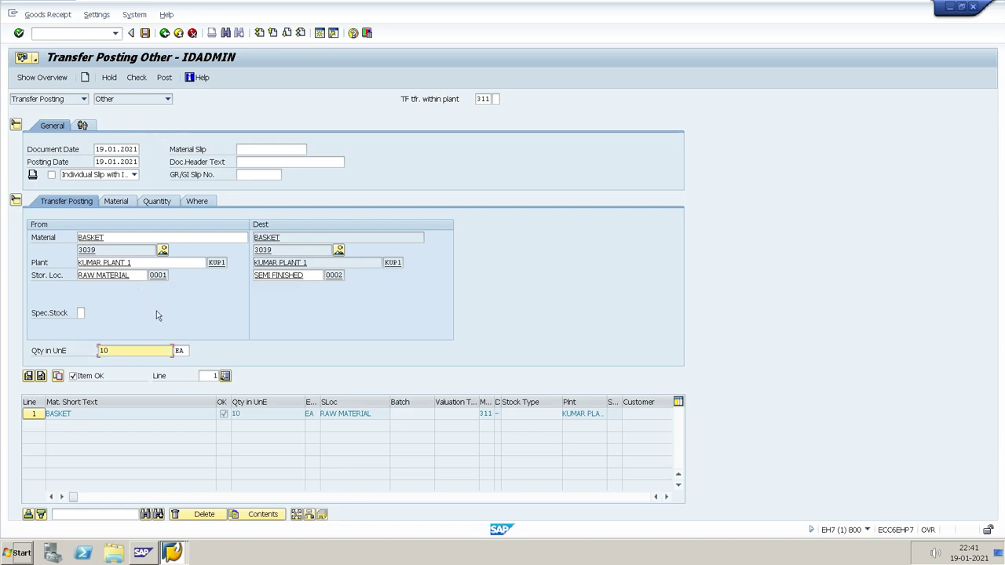
Check the BASKET transfer posting, read the message log and close it.
{"action": "left_click", "coordinate": [136, 77]}
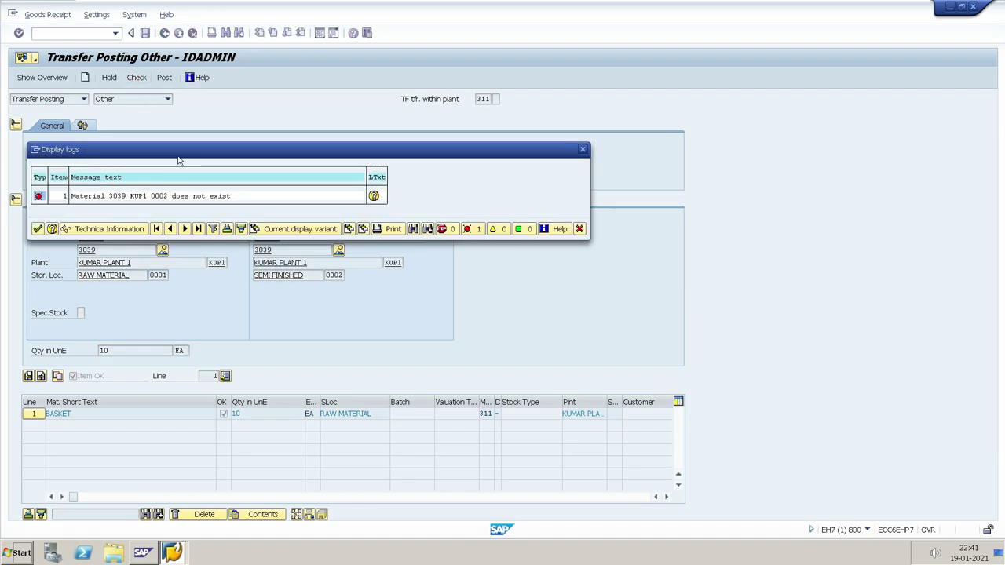
{"action": "left_click_drag", "start_coordinate": [204, 179], "coordinate": [249, 262]}
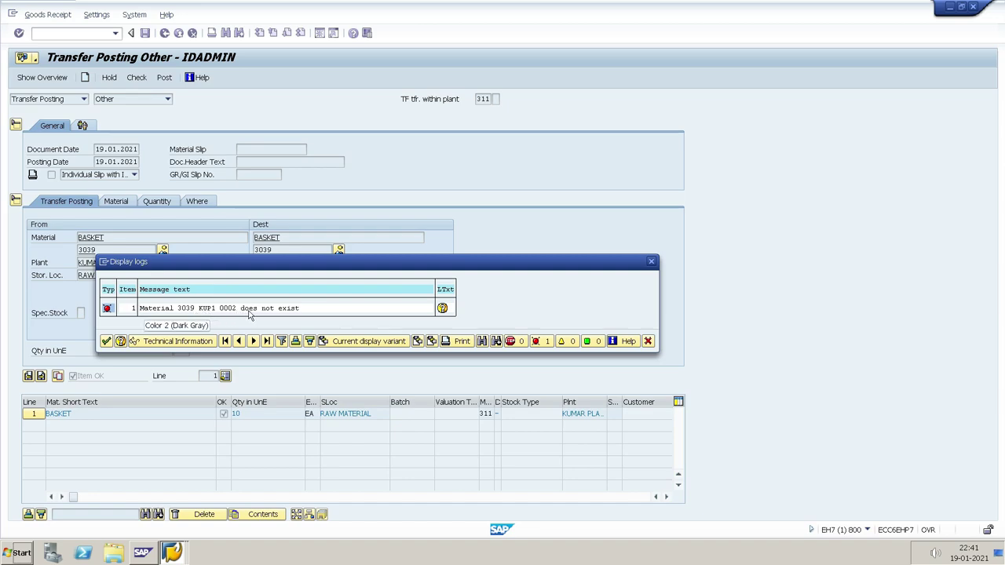
{"action": "left_click", "coordinate": [106, 340]}
Display the MARD entries for material 3039 in KUP1 again to review its storage locations, and return to the selection.
{"action": "key", "text": "alt+Tab"}
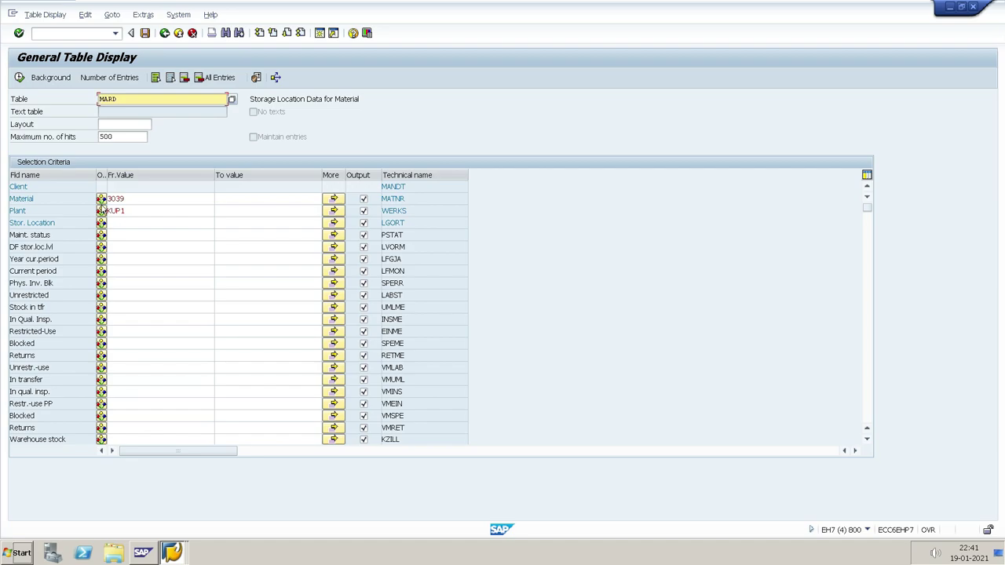
{"action": "left_click", "coordinate": [19, 77]}
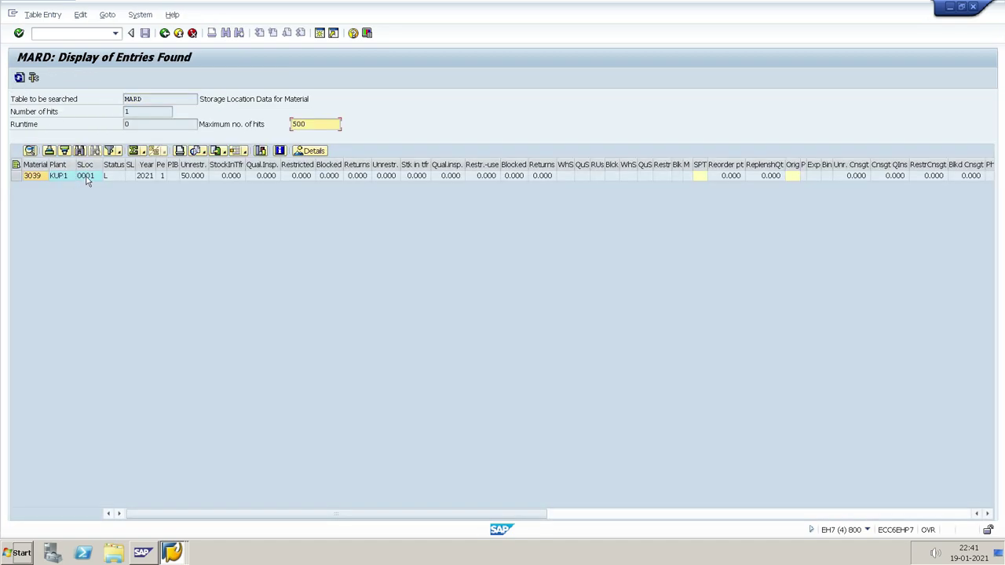
{"action": "left_click", "coordinate": [164, 33]}
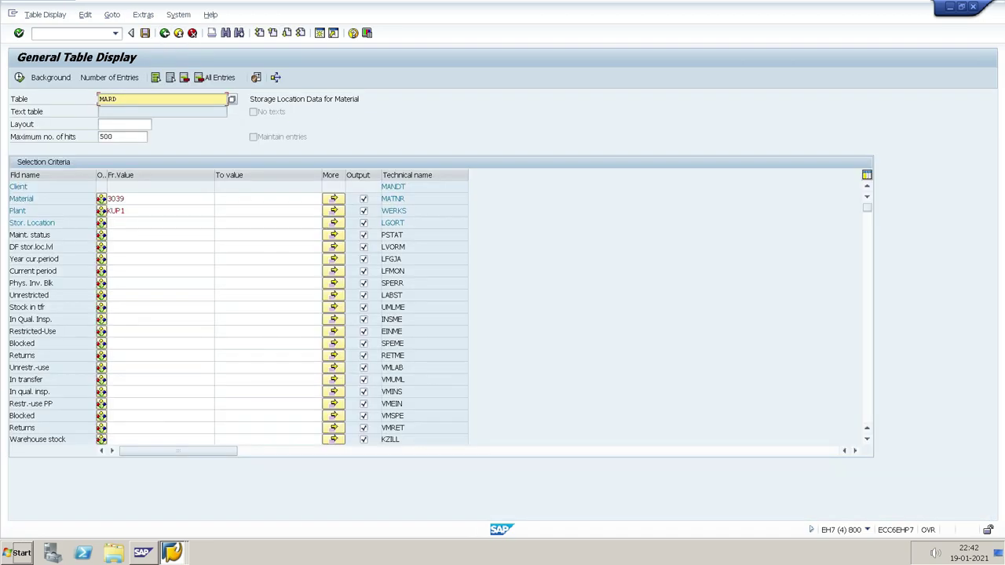
Switch to the customizing session for automatic storage location creation and open its movement type overview.
{"action": "key", "text": "F3"}
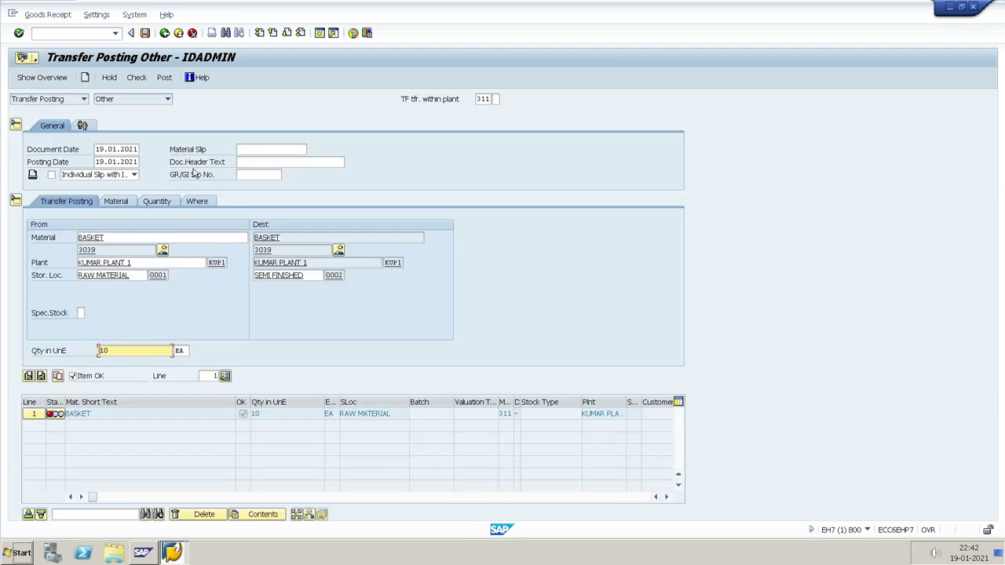
{"action": "key", "text": "alt+Tab"}
{"action": "key", "text": "alt+Tab"}
{"action": "key", "text": "alt+Tab"}
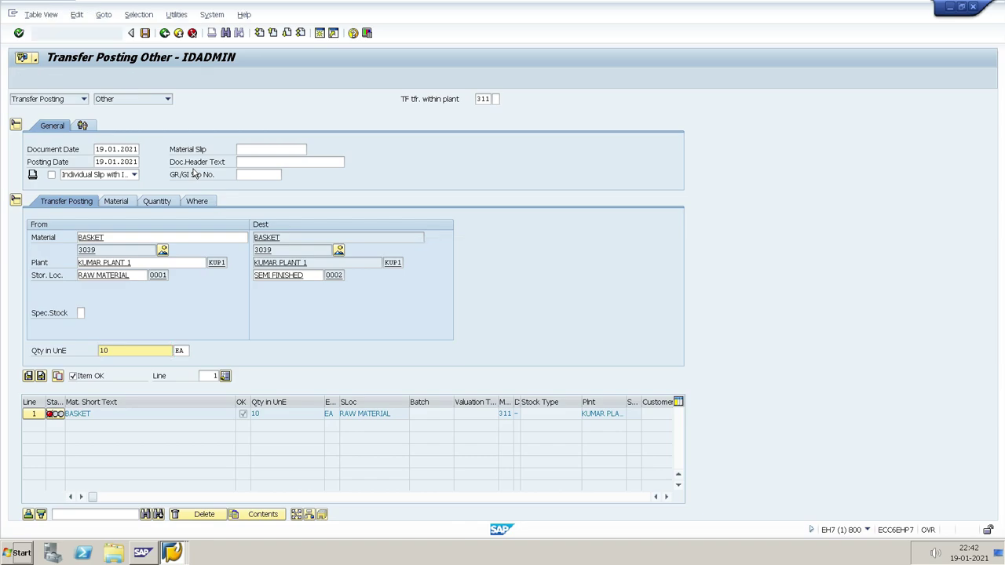
{"action": "left_click", "coordinate": [165, 33]}
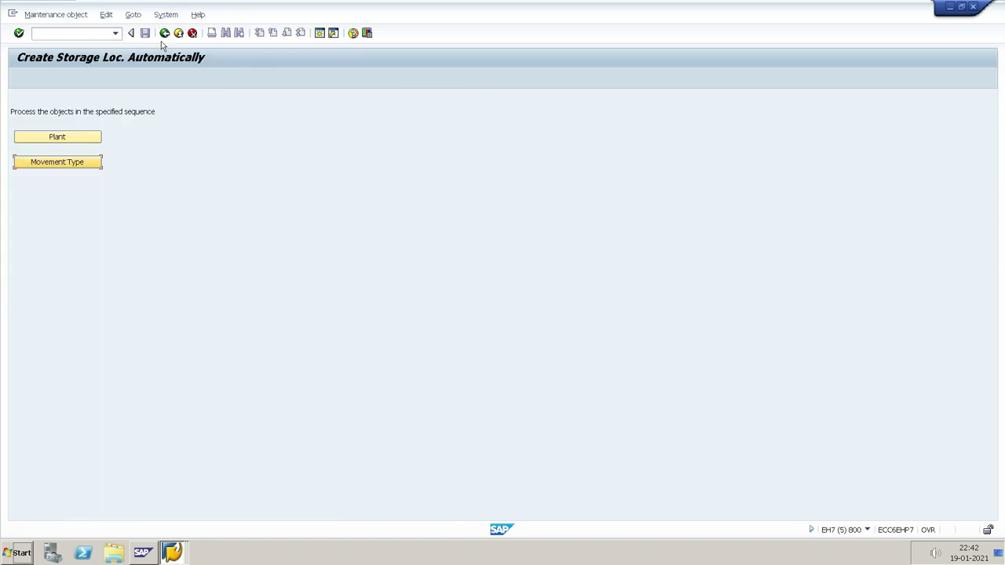
{"action": "left_click", "coordinate": [64, 167]}
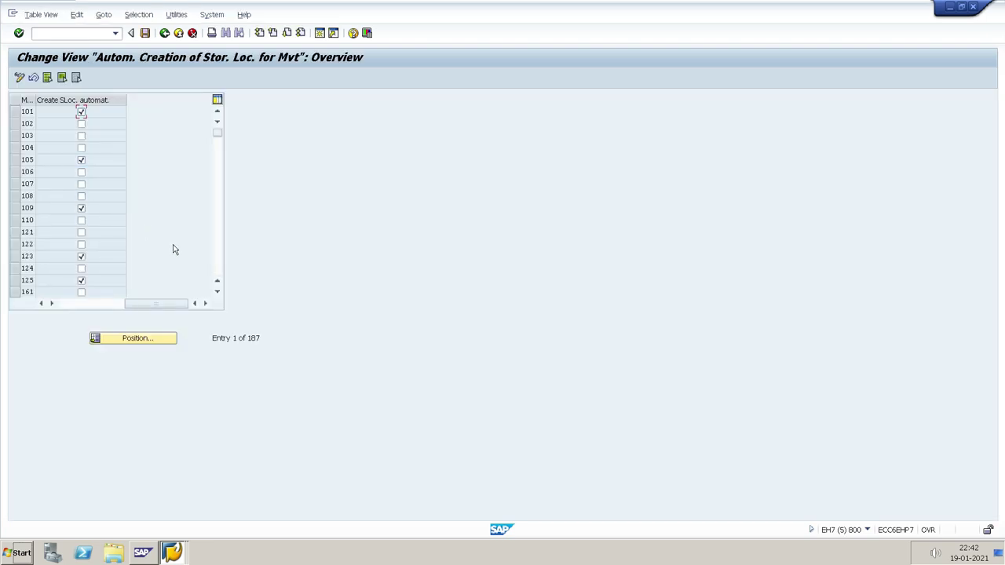
Enable automatic storage location creation for movement type 311 and save it to customizing request EH7K900004.
{"action": "left_click", "coordinate": [218, 293]}
{"action": "left_click", "coordinate": [217, 293]}
{"action": "left_click", "coordinate": [217, 292]}
{"action": "left_click", "coordinate": [217, 293]}
{"action": "left_click", "coordinate": [218, 275]}
{"action": "left_click", "coordinate": [217, 275]}
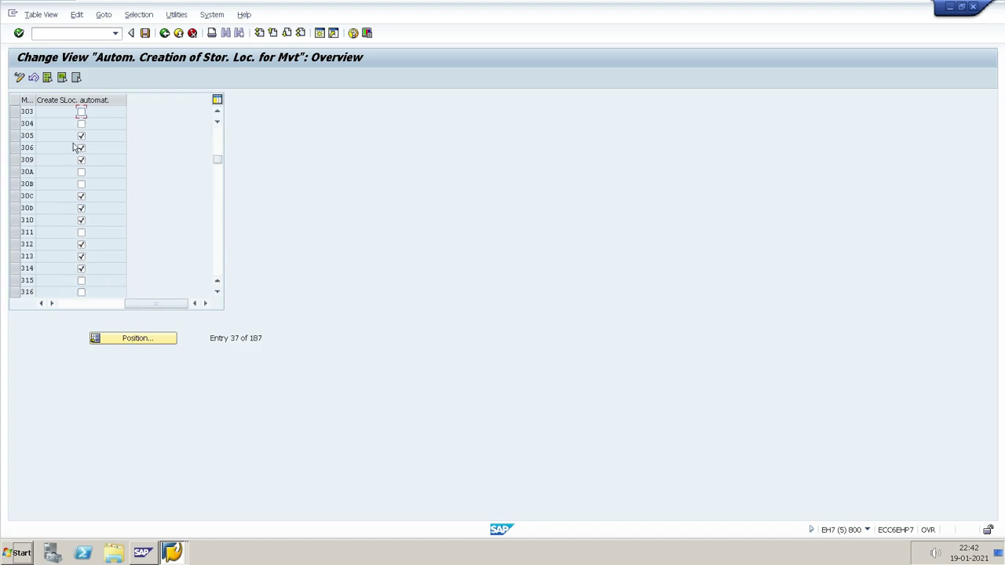
{"action": "left_click", "coordinate": [81, 233]}
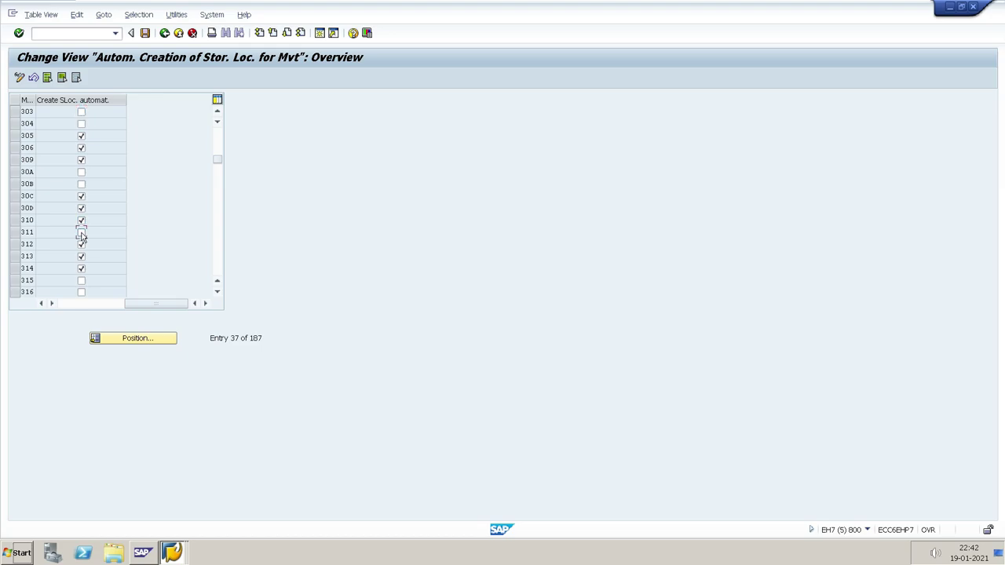
{"action": "left_click", "coordinate": [145, 37]}
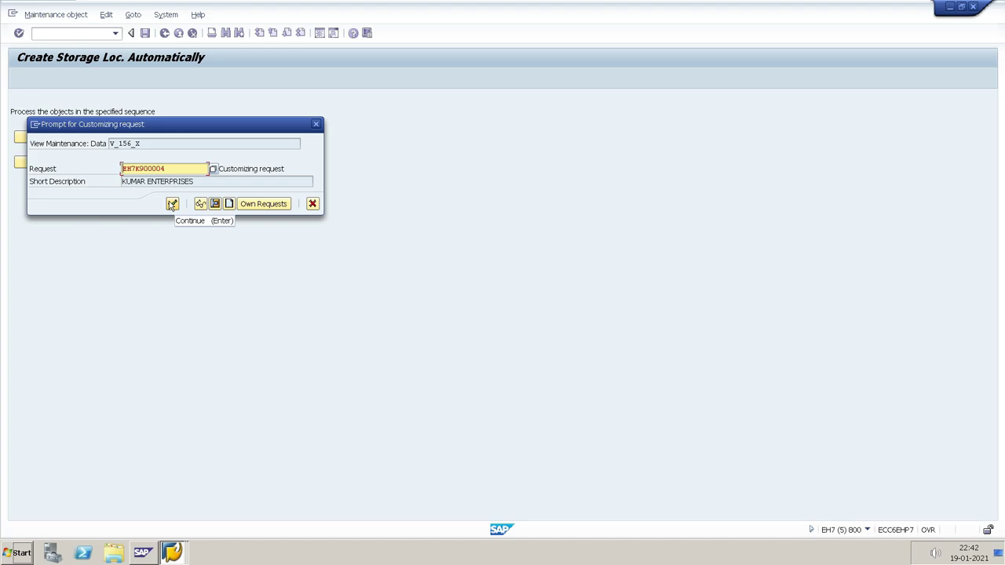
{"action": "left_click", "coordinate": [172, 205]}
Return to the transfer posting session, restart MIGO with a blank document and enter material 3039.
{"action": "key", "text": "alt+Tab"}
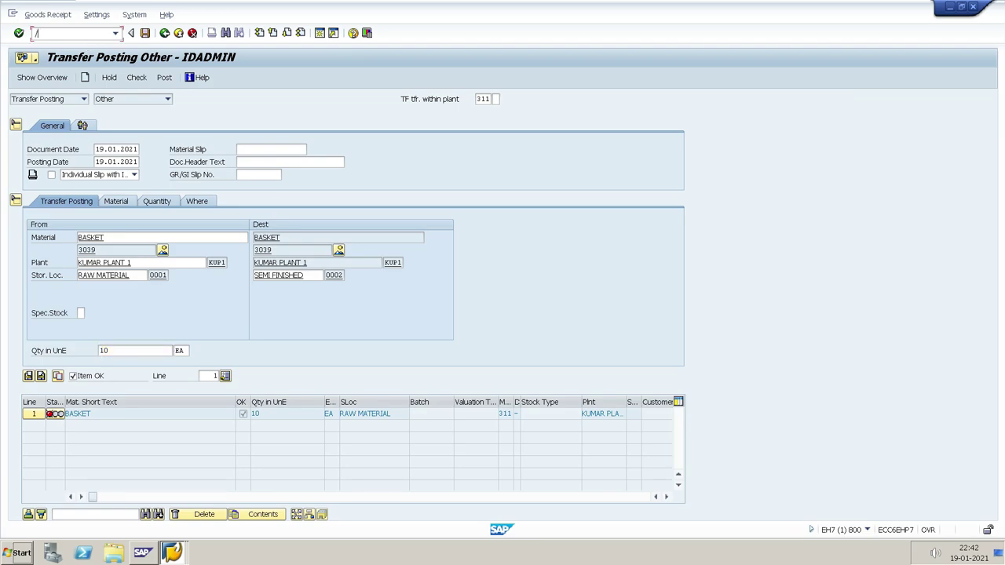
{"action": "type", "text": "GO"}
{"action": "key", "text": "Return"}
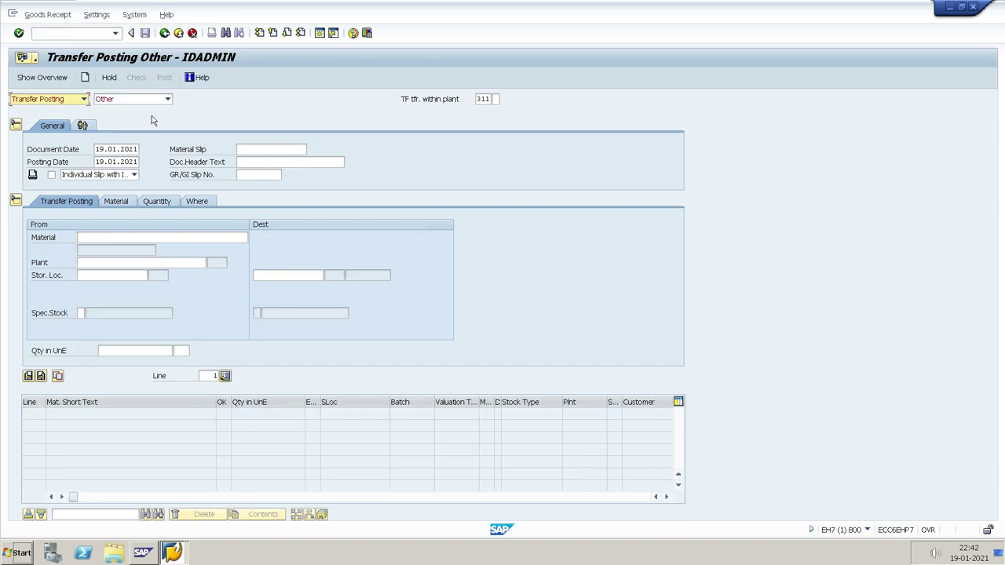
{"action": "left_click", "coordinate": [171, 237]}
{"action": "key", "text": "Down"}
{"action": "key", "text": "Down"}
{"action": "key", "text": "Return"}
{"action": "key", "text": "Tab"}
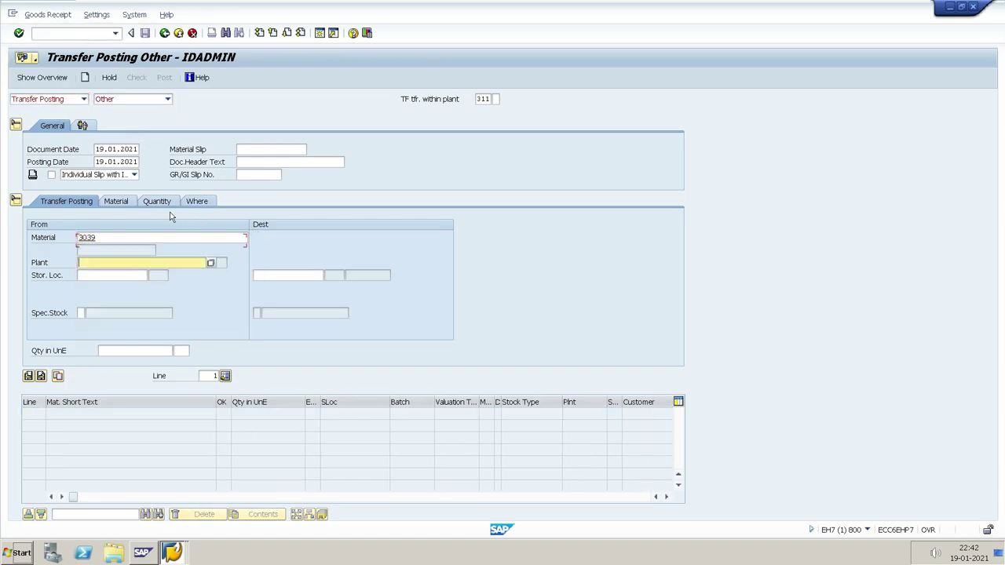
Set the source plant to KUP1, the source storage location to 0001 and the destination storage location to 0002.
{"action": "key", "text": "Down"}
{"action": "key", "text": "Down"}
{"action": "key", "text": "Return"}
{"action": "key", "text": "Tab"}
{"action": "key", "text": "Down"}
{"action": "key", "text": "Down"}
{"action": "key", "text": "Return"}
{"action": "left_click", "coordinate": [254, 275]}
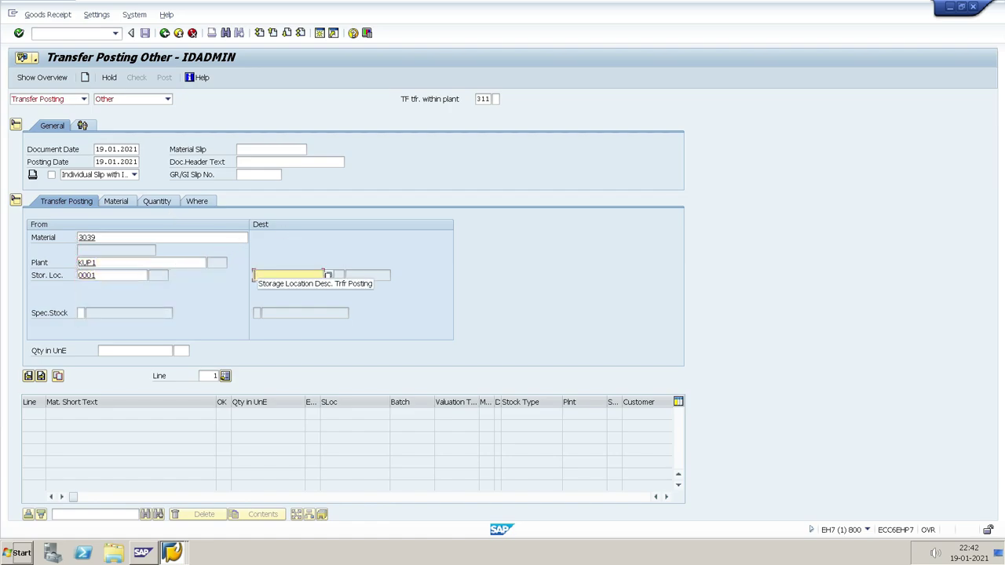
{"action": "key", "text": "Down"}
{"action": "key", "text": "Down"}
{"action": "key", "text": "Return"}
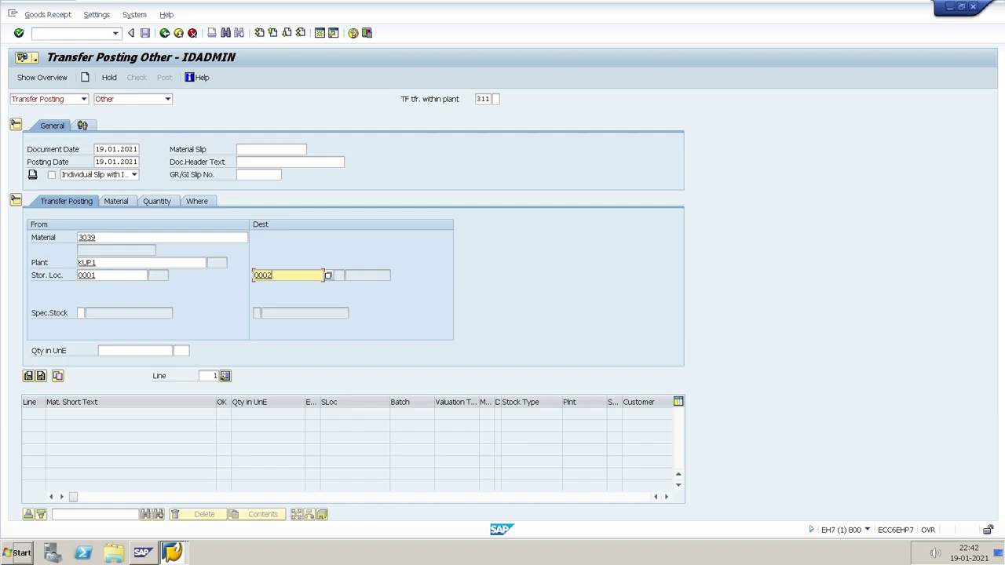
Enter a transfer quantity of 10, check the 311 transfer document and post it.
{"action": "key", "text": "Return"}
{"action": "type", "text": "10"}
{"action": "key", "text": "Return"}
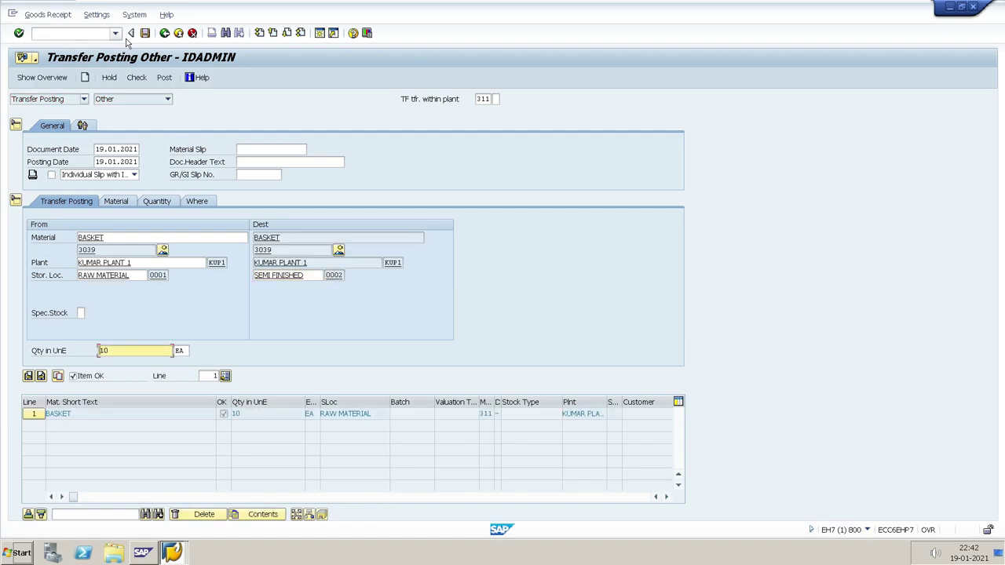
{"action": "left_click", "coordinate": [137, 77]}
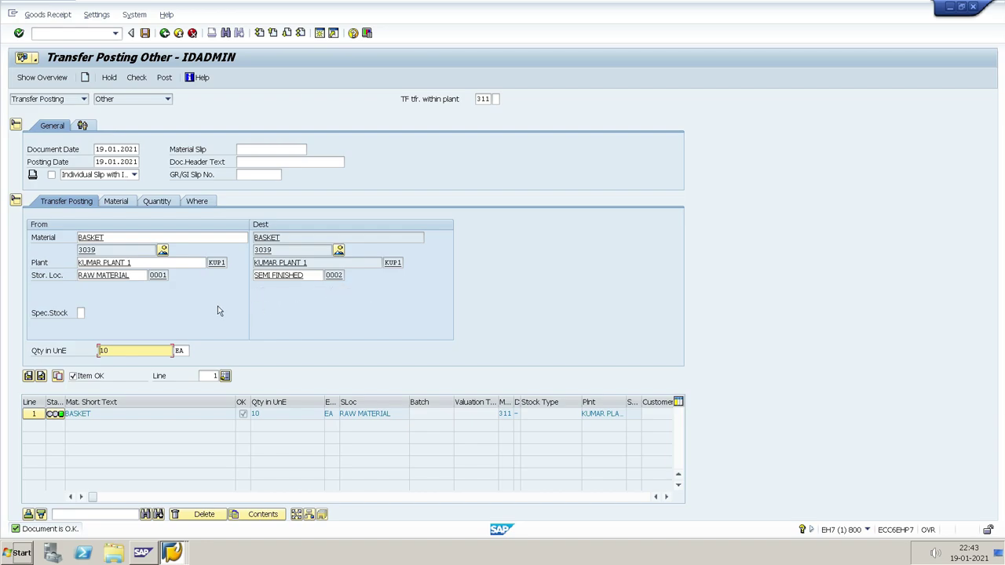
{"action": "left_click", "coordinate": [166, 78]}
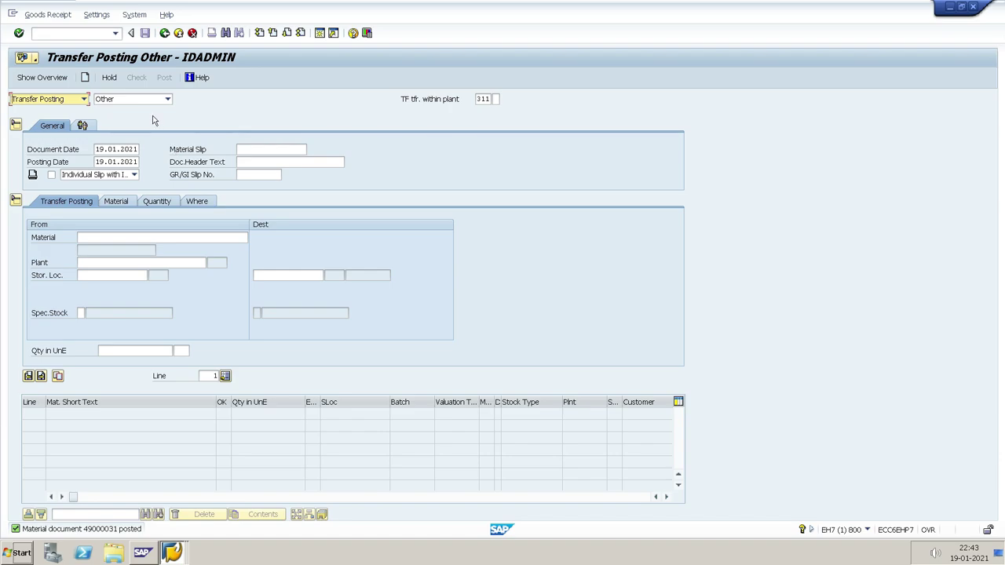
Display the MARD entries for material 3039 in plant KUP1 and examine the rows for storage locations 0001 and 0002.
{"action": "key", "text": "alt+Tab"}
{"action": "key", "text": "alt+Tab"}
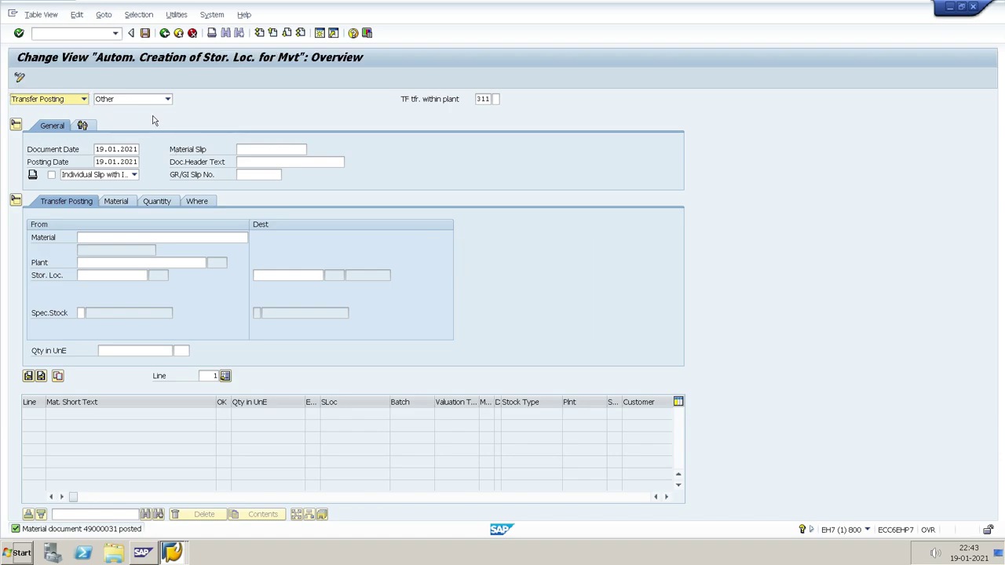
{"action": "key", "text": "alt+Tab"}
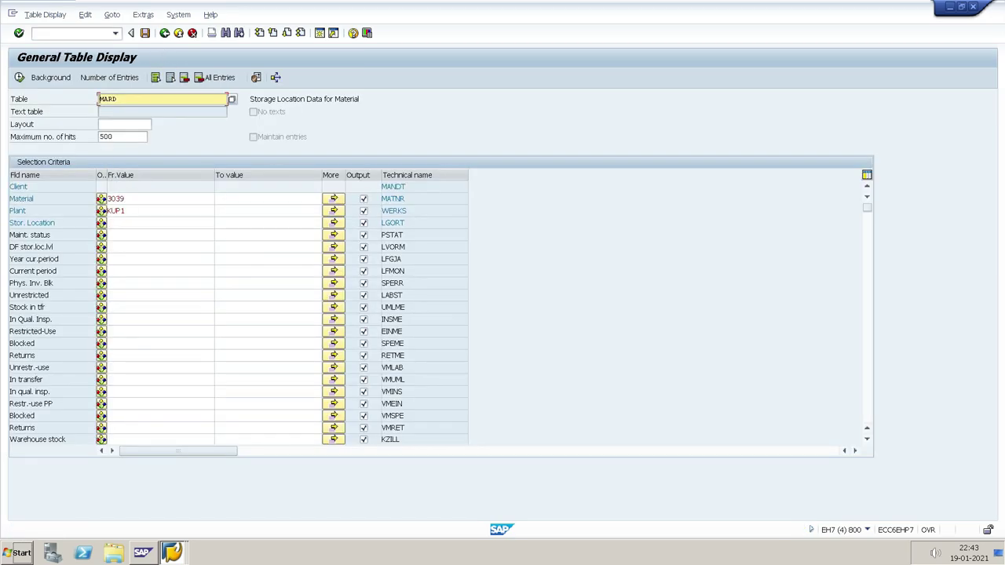
{"action": "left_click", "coordinate": [21, 78]}
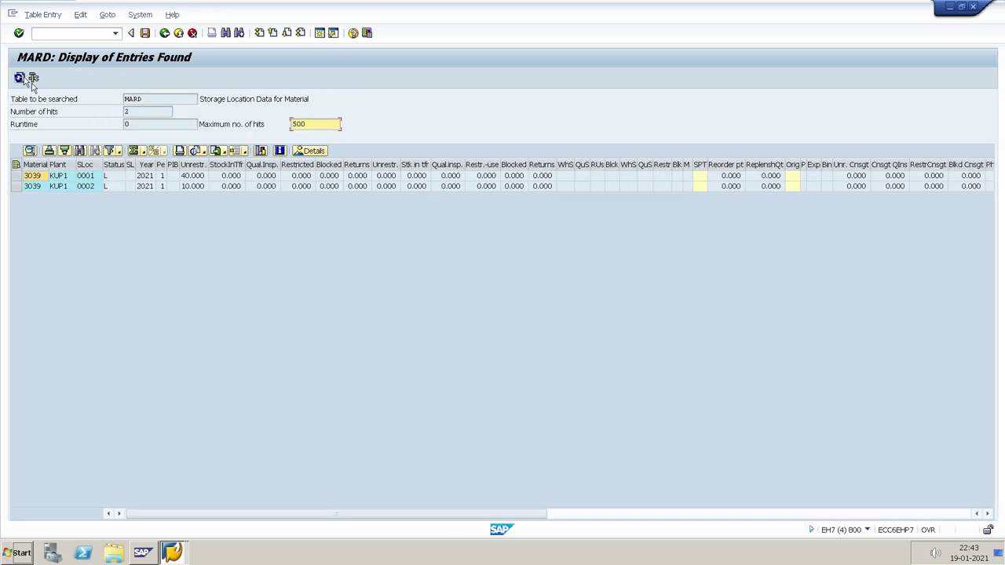
{"action": "left_click", "coordinate": [86, 189]}
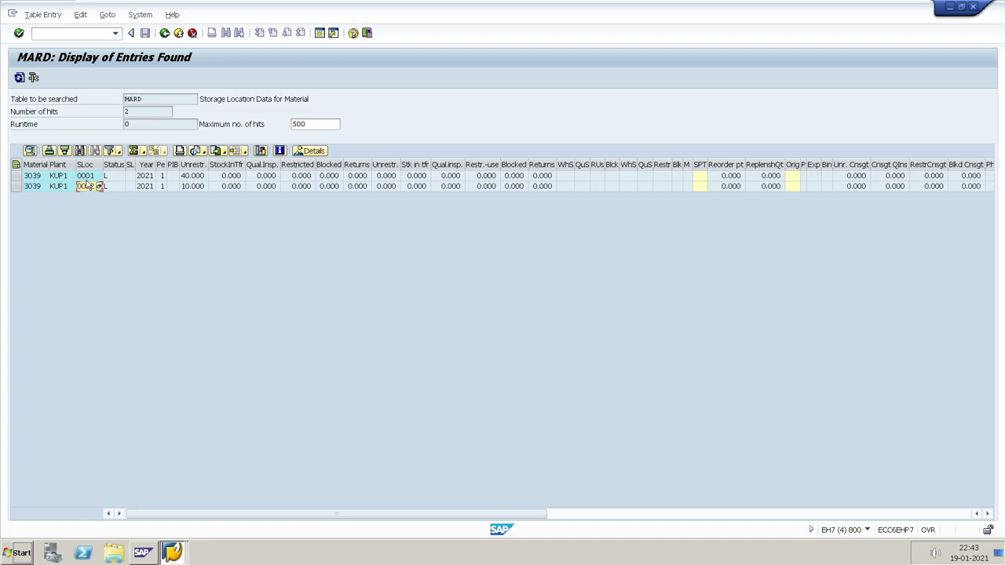
{"action": "left_click", "coordinate": [87, 178]}
{"action": "left_click", "coordinate": [90, 187]}
Rerun MMBE in the stock overview session for material 3039 in plant KUP1 and examine the stock in storage location 0002.
{"action": "key", "text": "alt+Tab"}
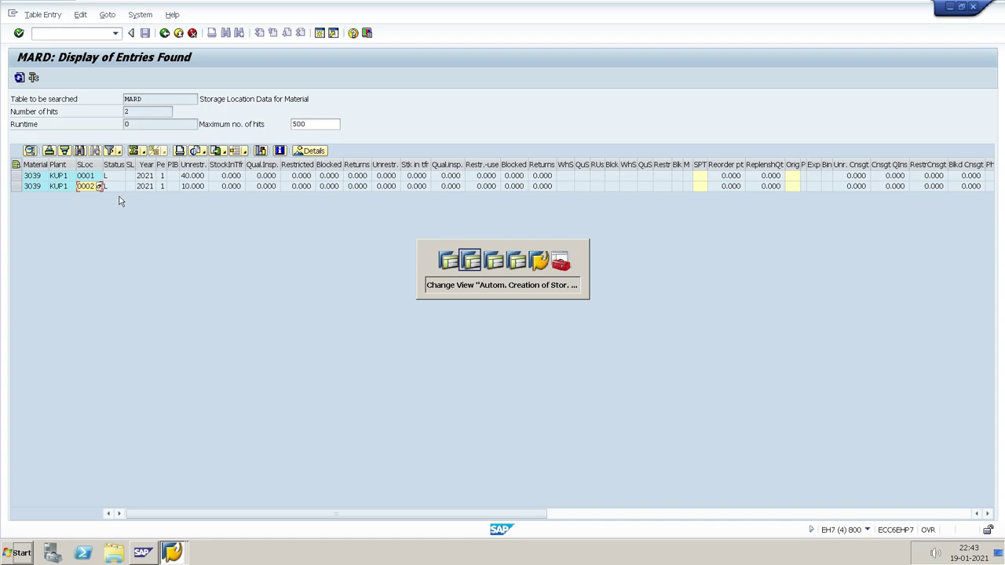
{"action": "key", "text": "alt+Tab"}
{"action": "key", "text": "alt+Tab"}
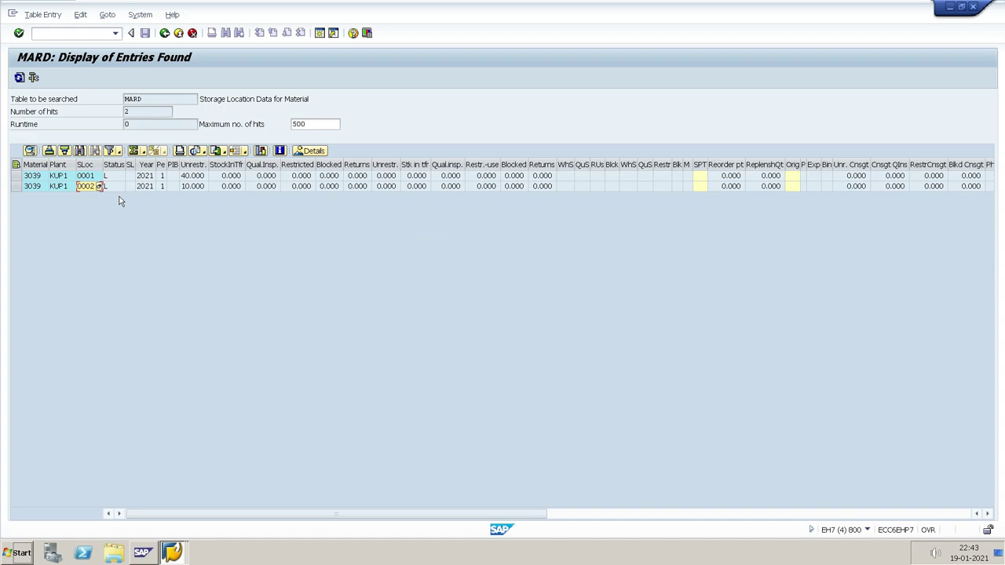
{"action": "left_click", "coordinate": [164, 37]}
{"action": "left_click", "coordinate": [163, 37]}
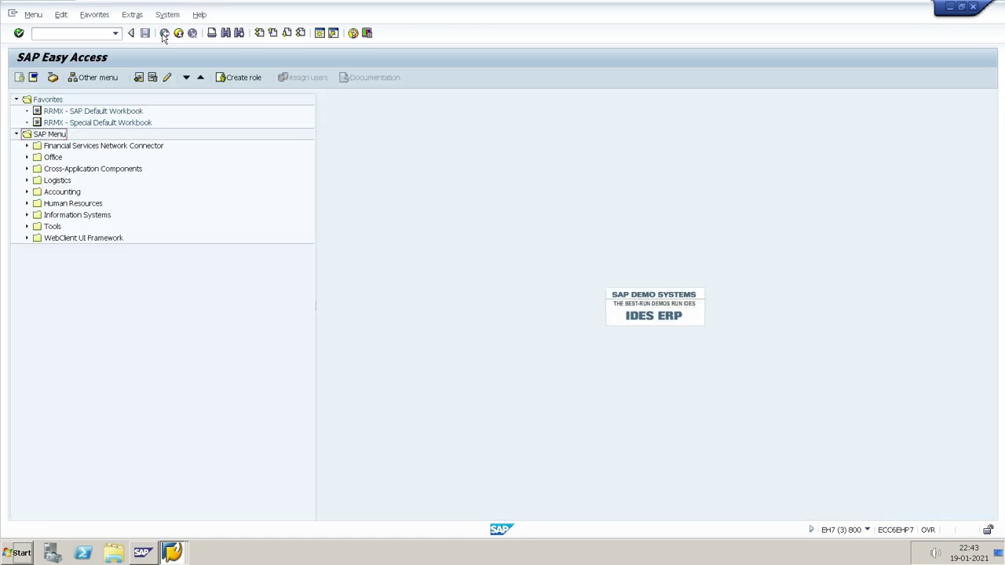
{"action": "left_click", "coordinate": [34, 33]}
{"action": "type", "text": "mmbe"}
{"action": "key", "text": "Return"}
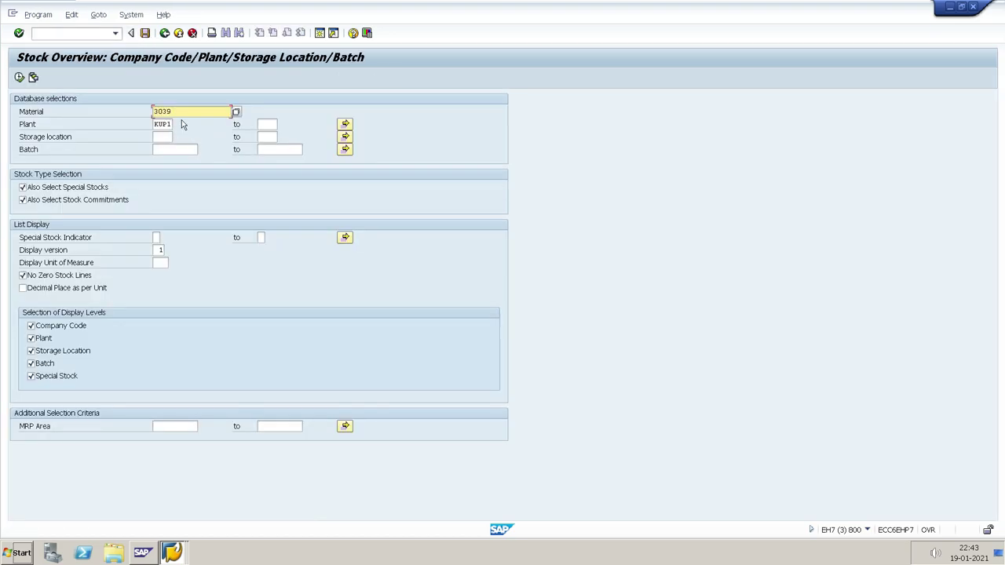
{"action": "left_click", "coordinate": [20, 78]}
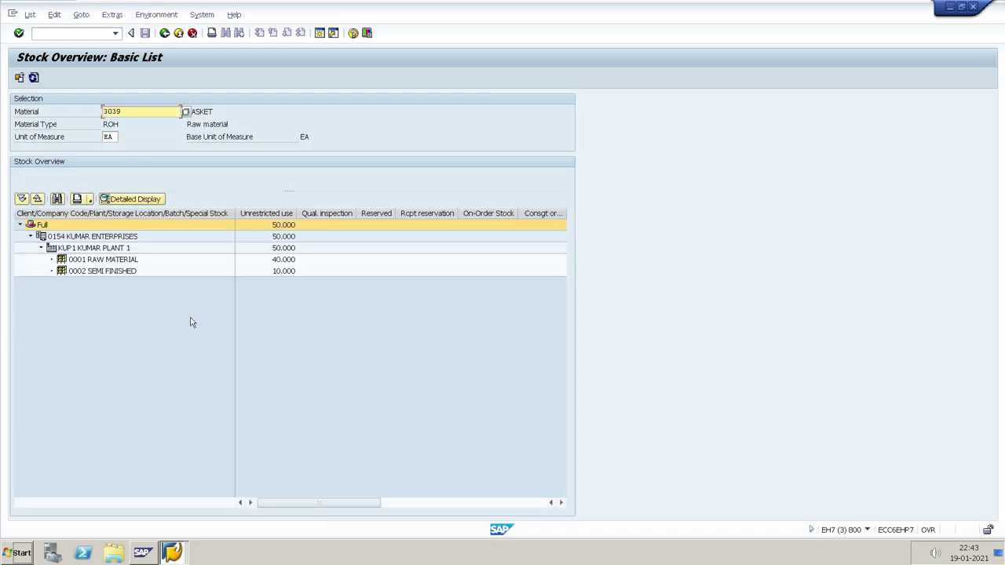
{"action": "left_click", "coordinate": [123, 272]}
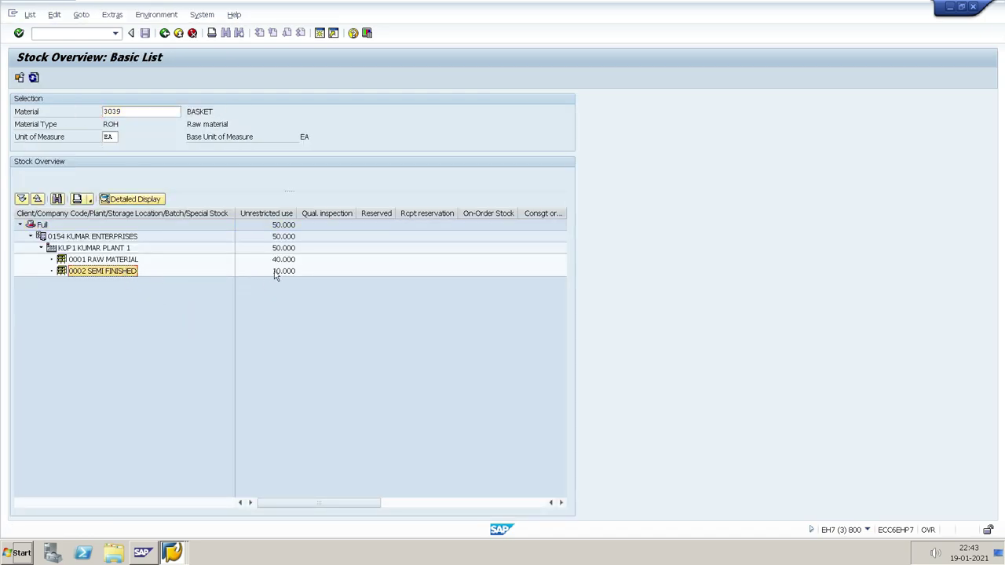